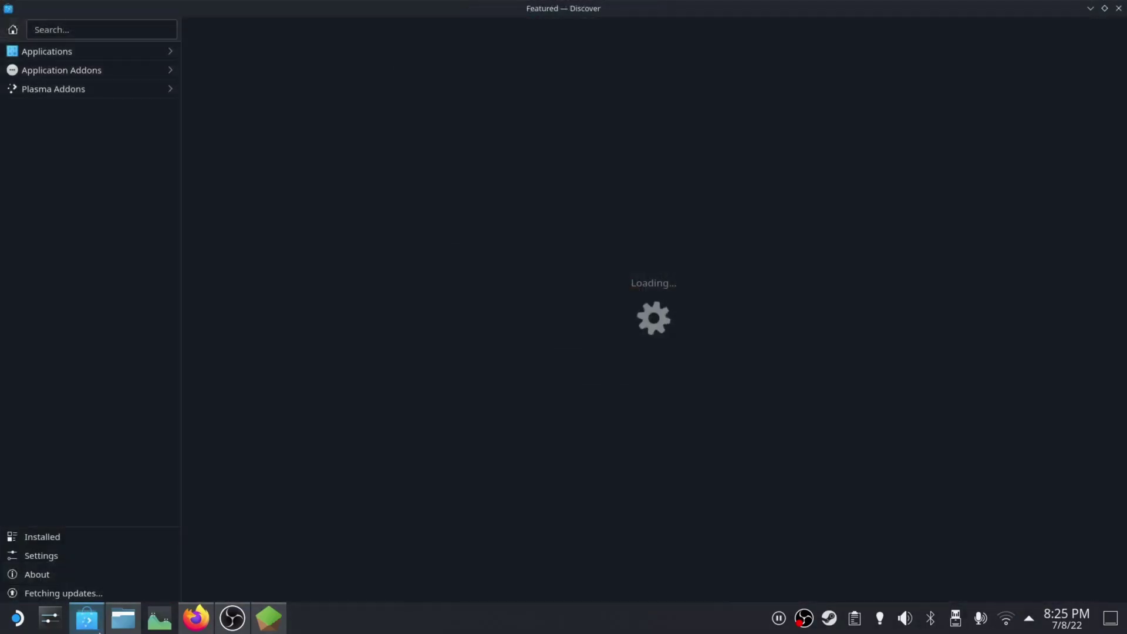
# Search the software store's applications for Polymc and open the PolyMC page.
pyautogui.click(56, 59)
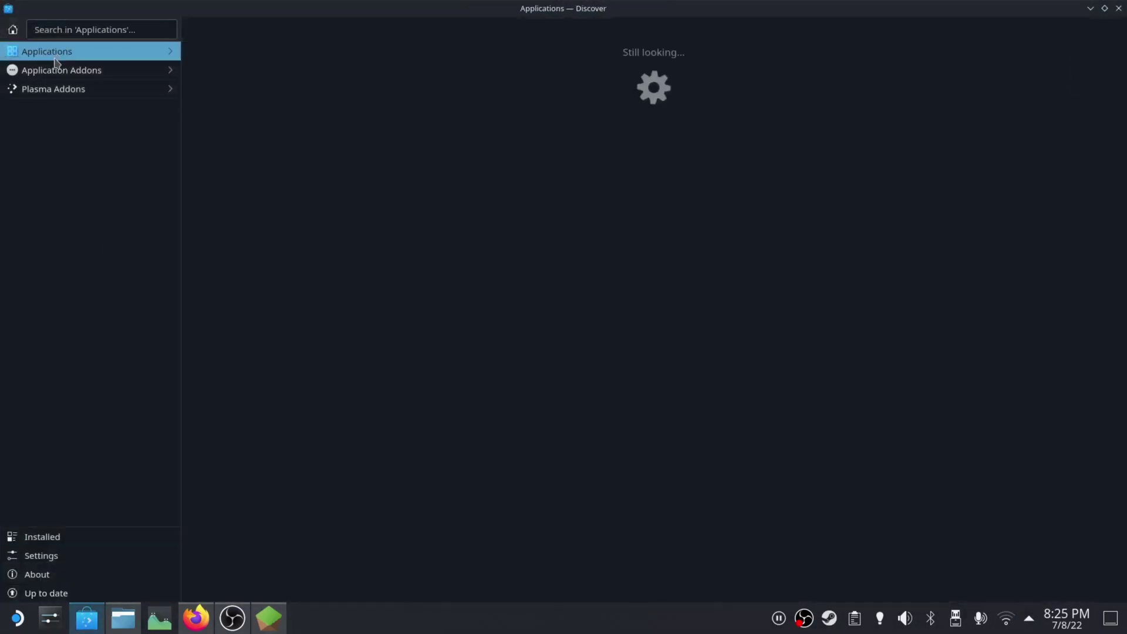
pyautogui.click(63, 26)
pyautogui.write('Polymc')
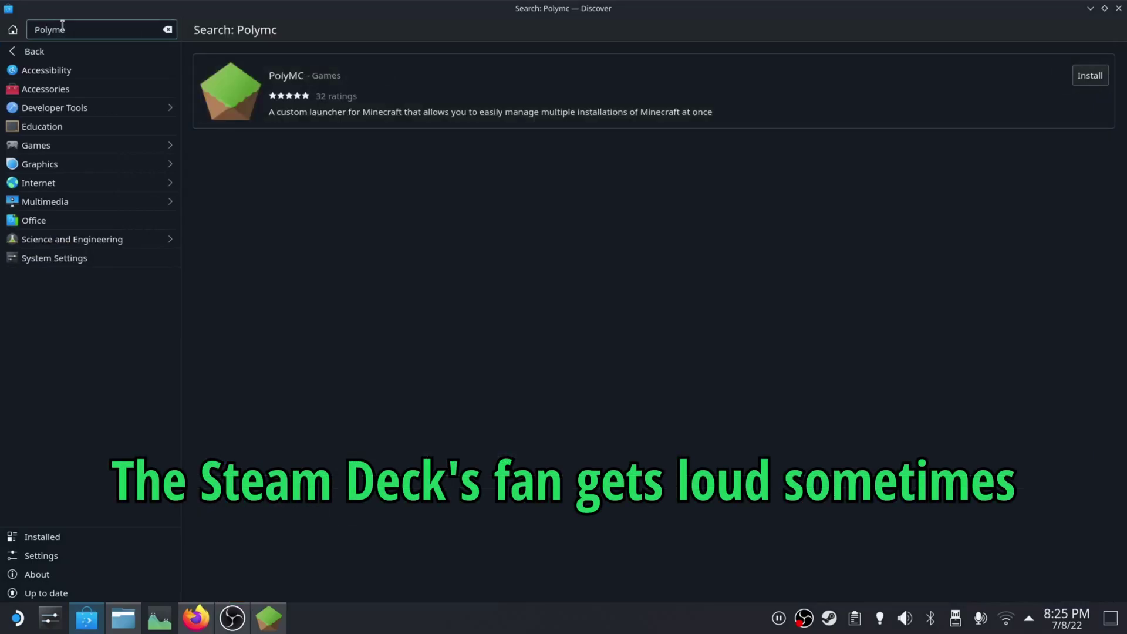
pyautogui.click(793, 95)
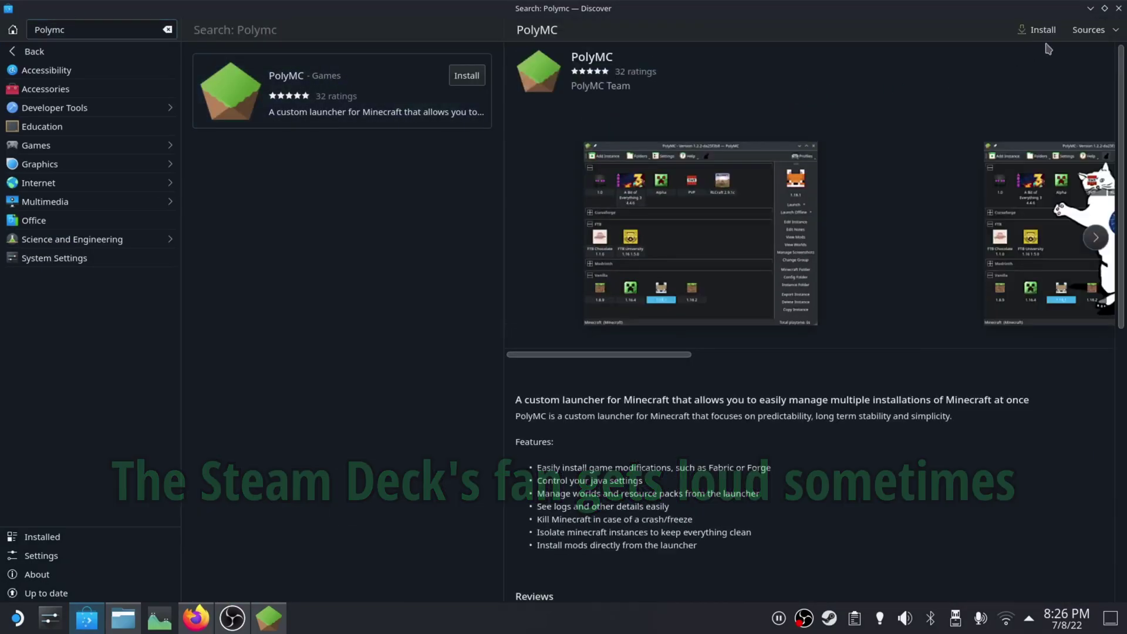
# Switch PolyMC's source to flathub (Flatpak) - stable and check the source selection.
pyautogui.click(1086, 29)
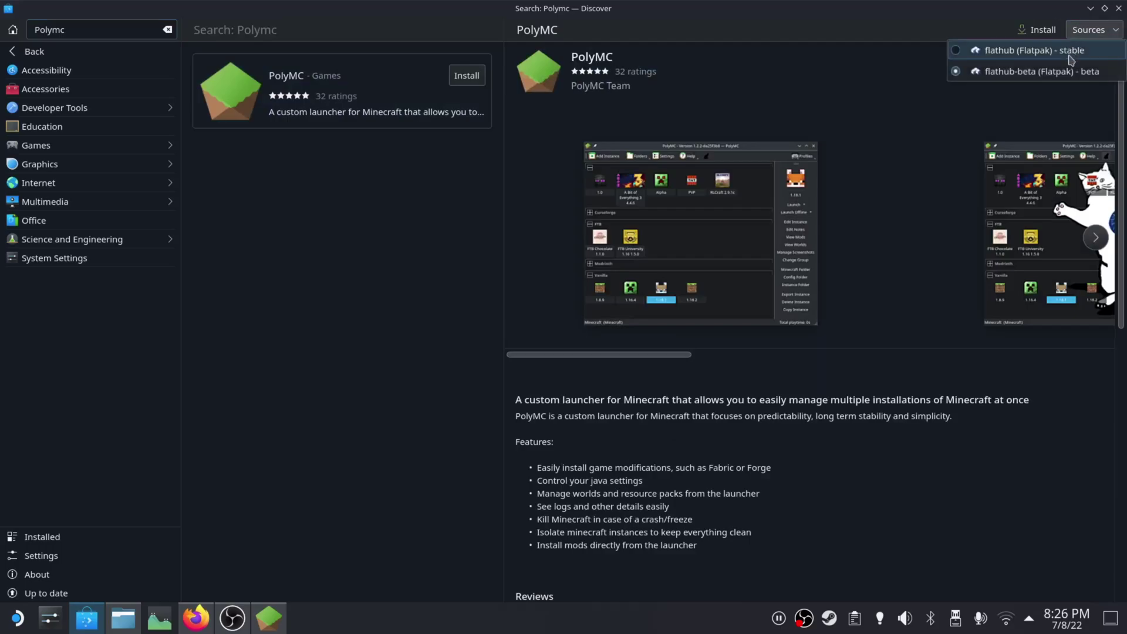
pyautogui.click(1073, 51)
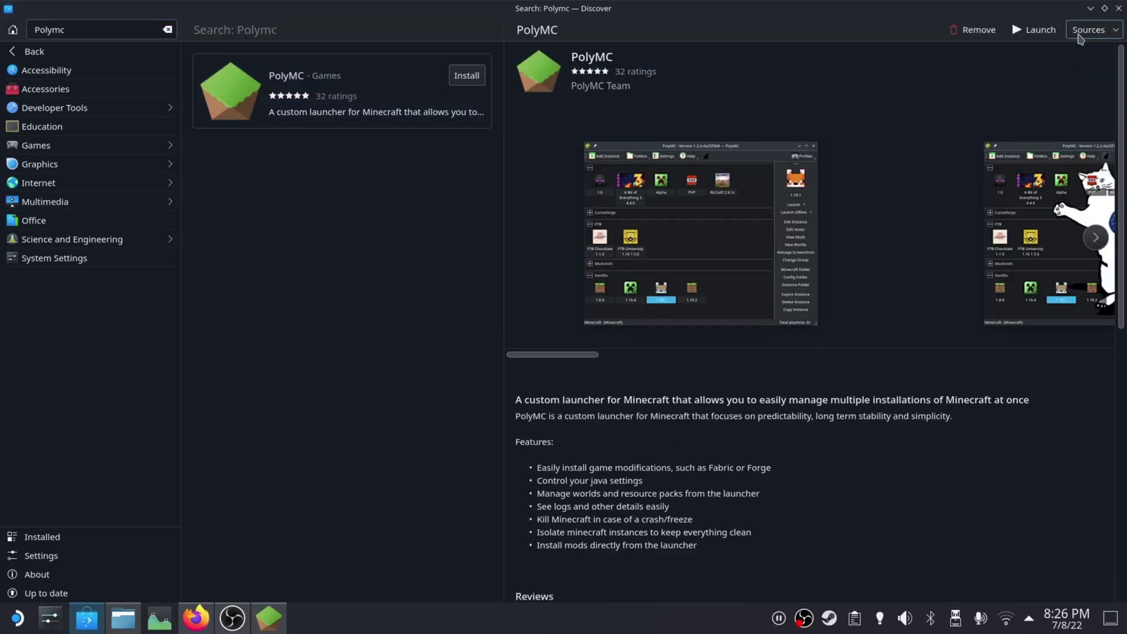
pyautogui.click(1087, 31)
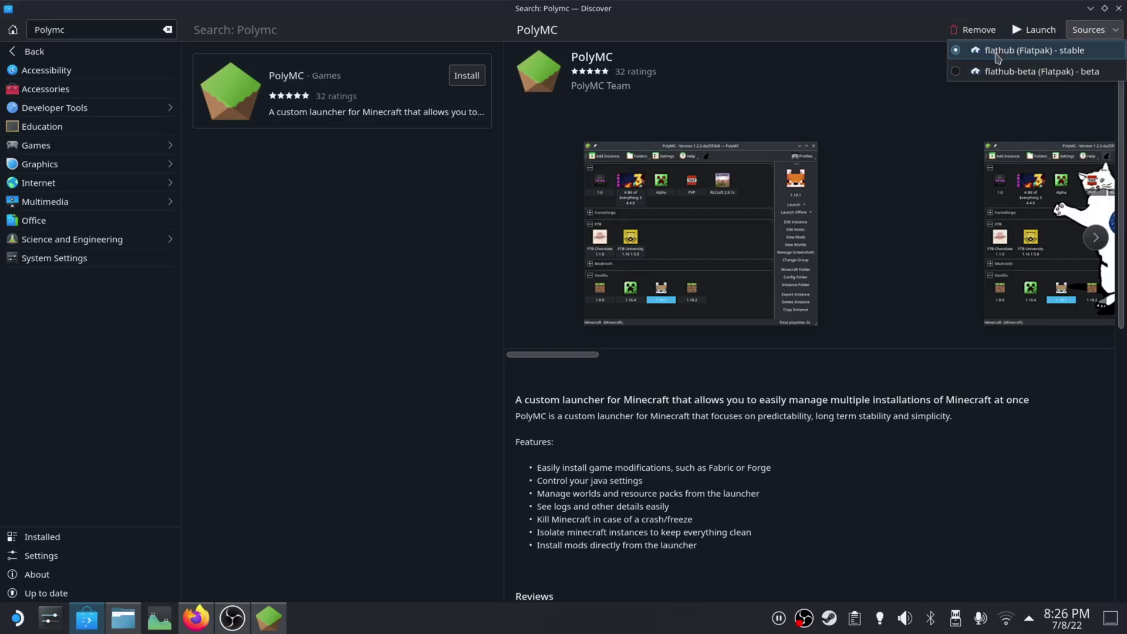
pyautogui.click(829, 102)
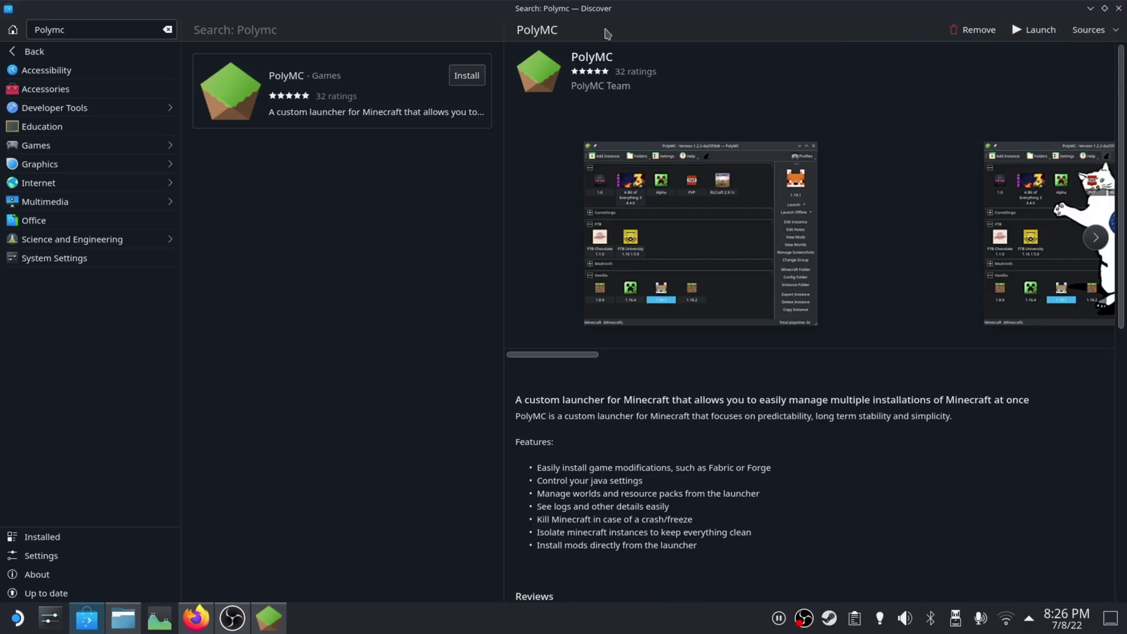
# Minimize the software store and switch to the PolyMC launcher.
pyautogui.click(1090, 8)
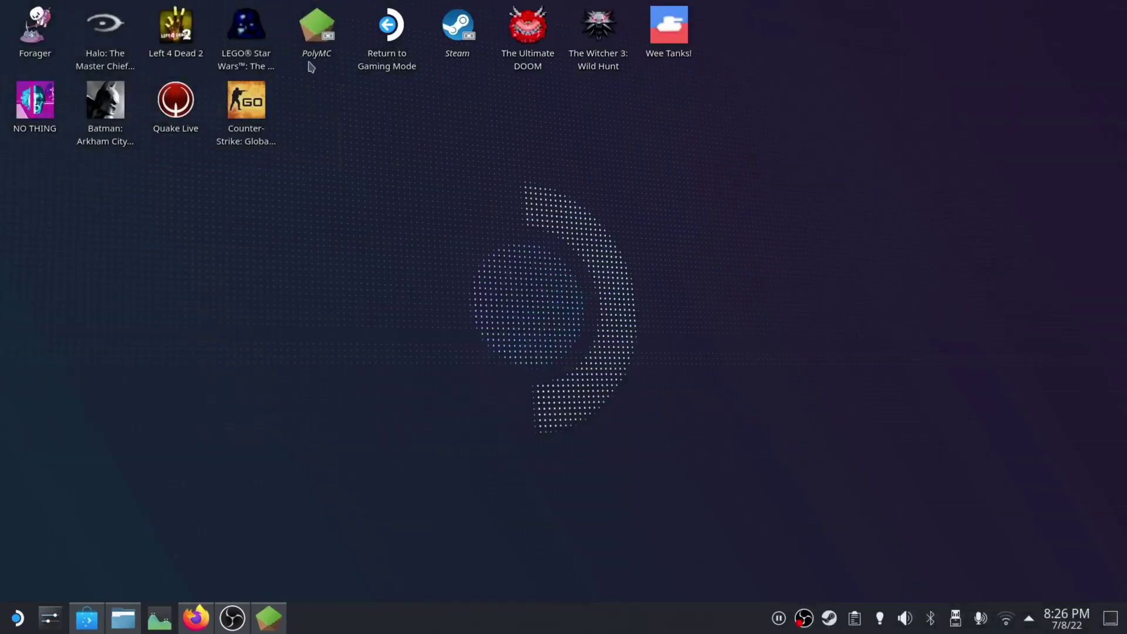
pyautogui.doubleClick(321, 52)
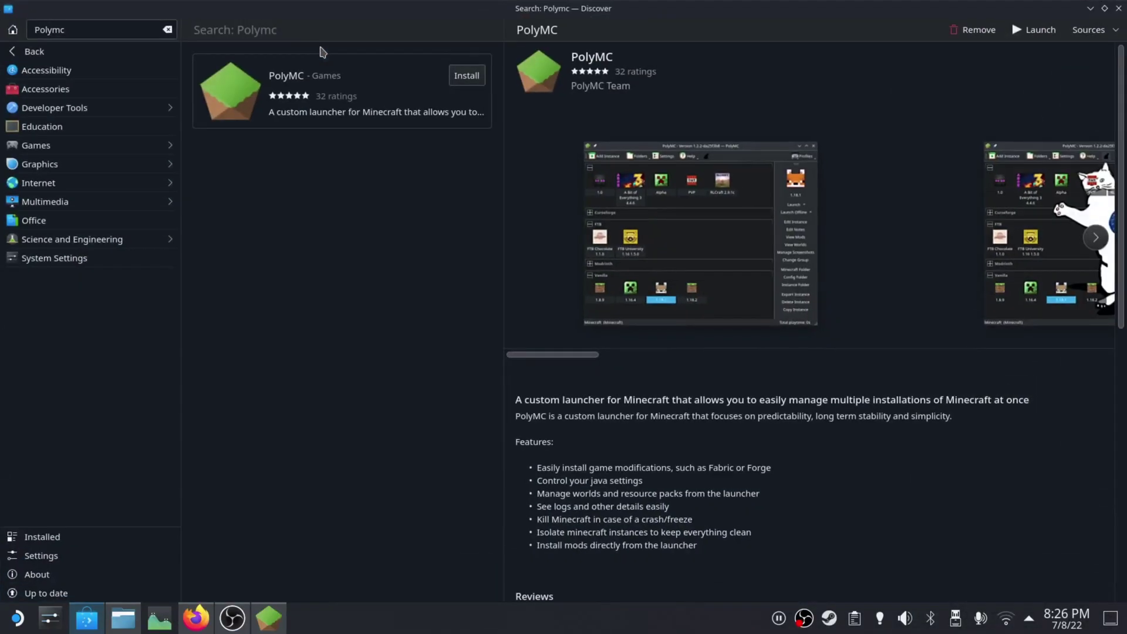
pyautogui.click(268, 628)
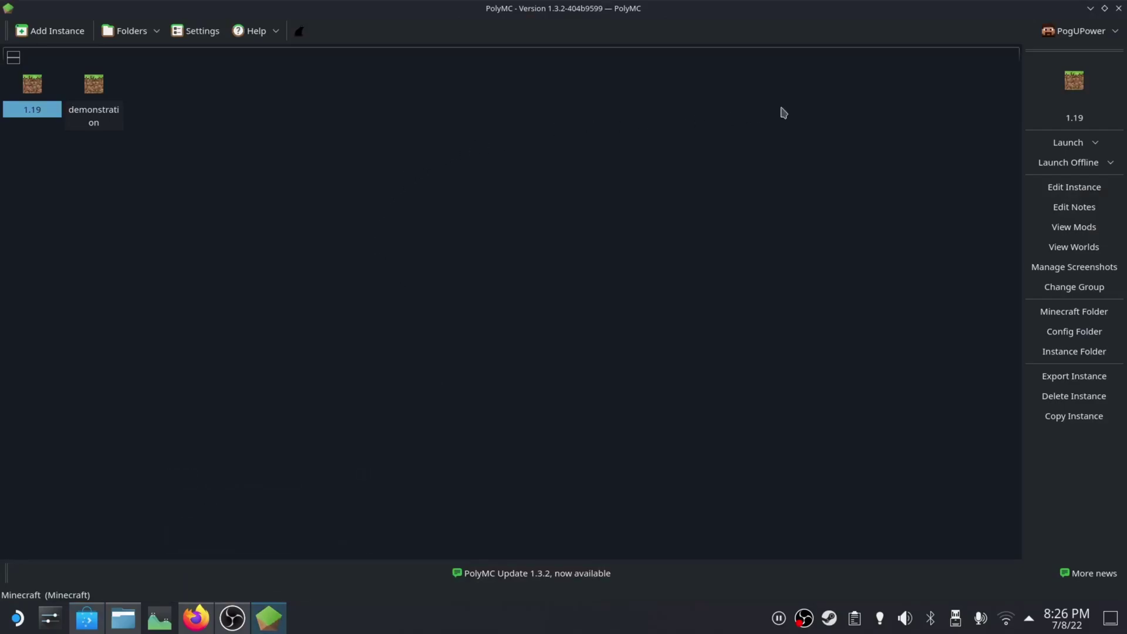
# Review the launcher's Minecraft and Java settings, including window, memory allocation and Java path options, and close them.
pyautogui.click(202, 32)
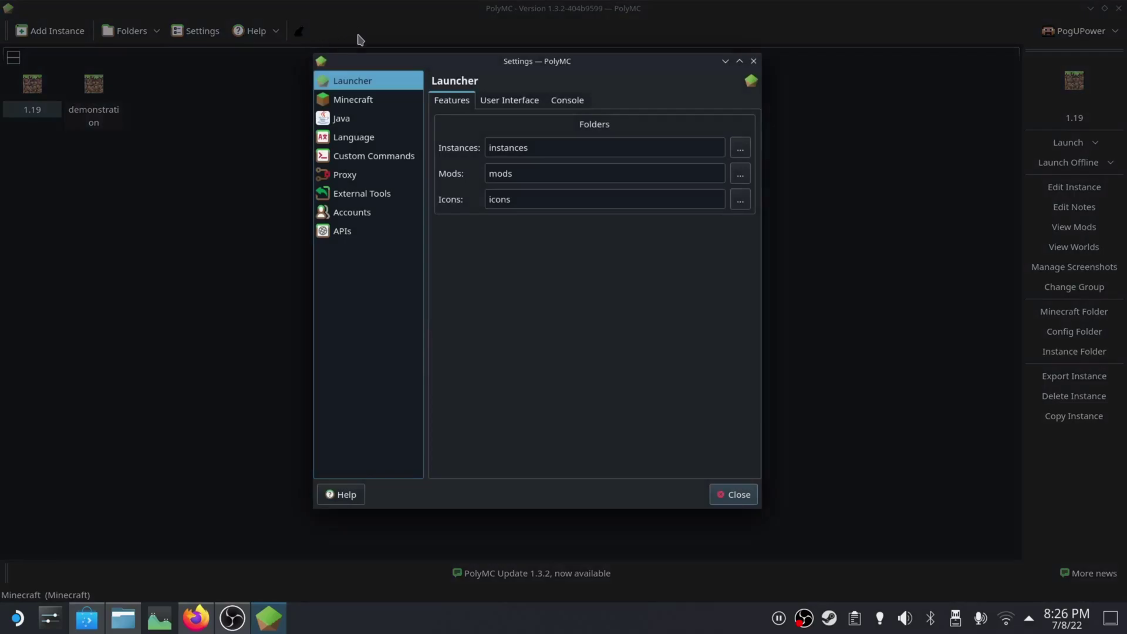
pyautogui.click(353, 100)
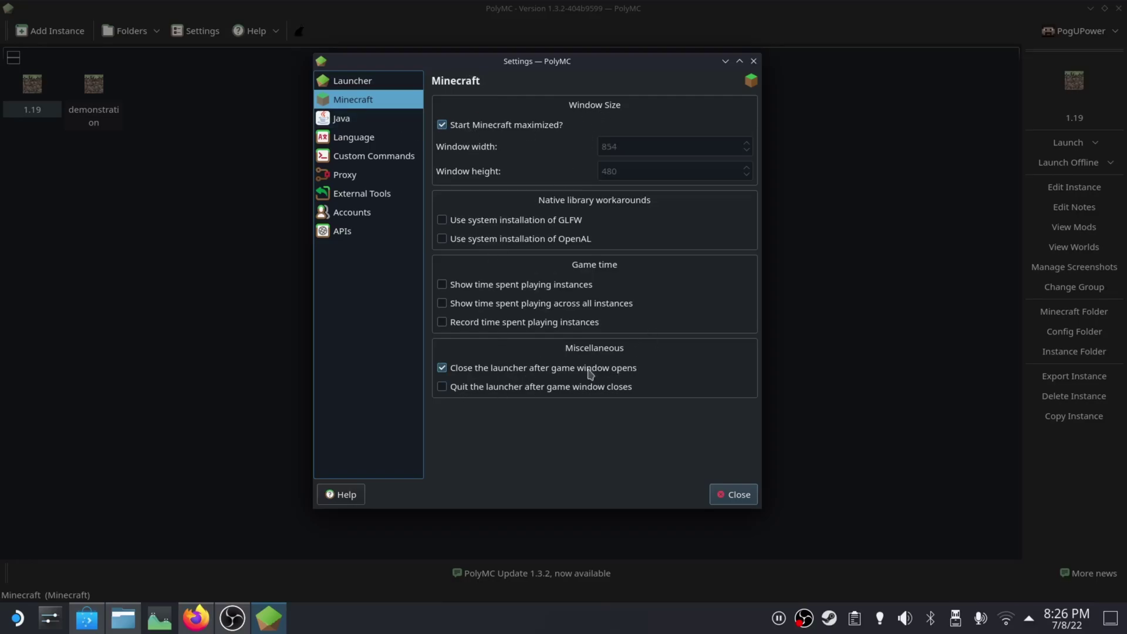
pyautogui.click(352, 117)
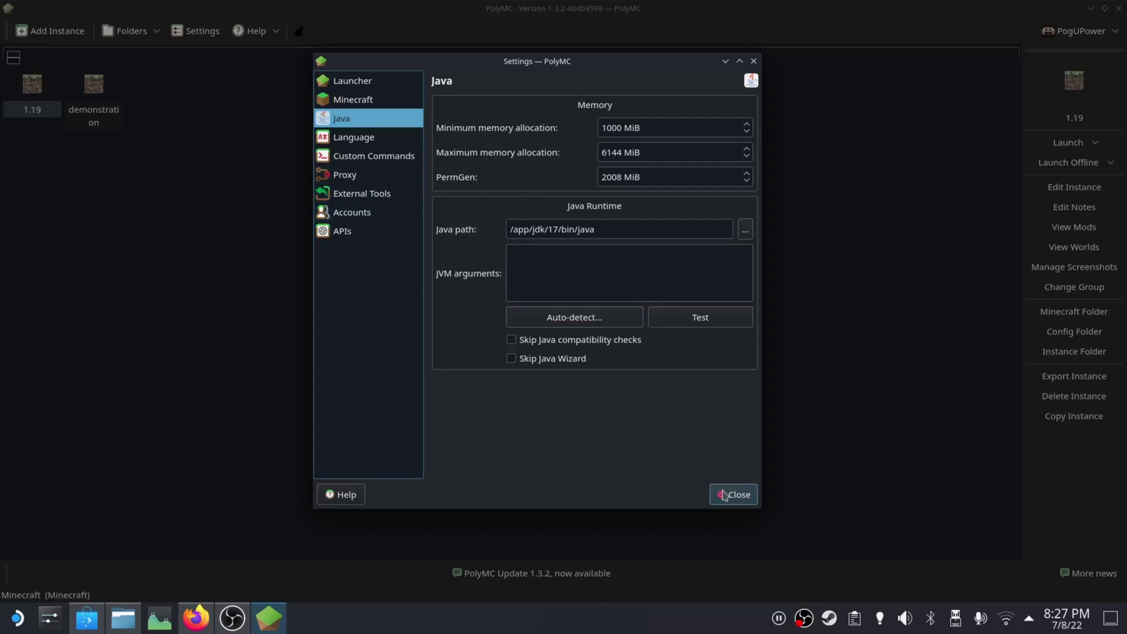
pyautogui.click(739, 496)
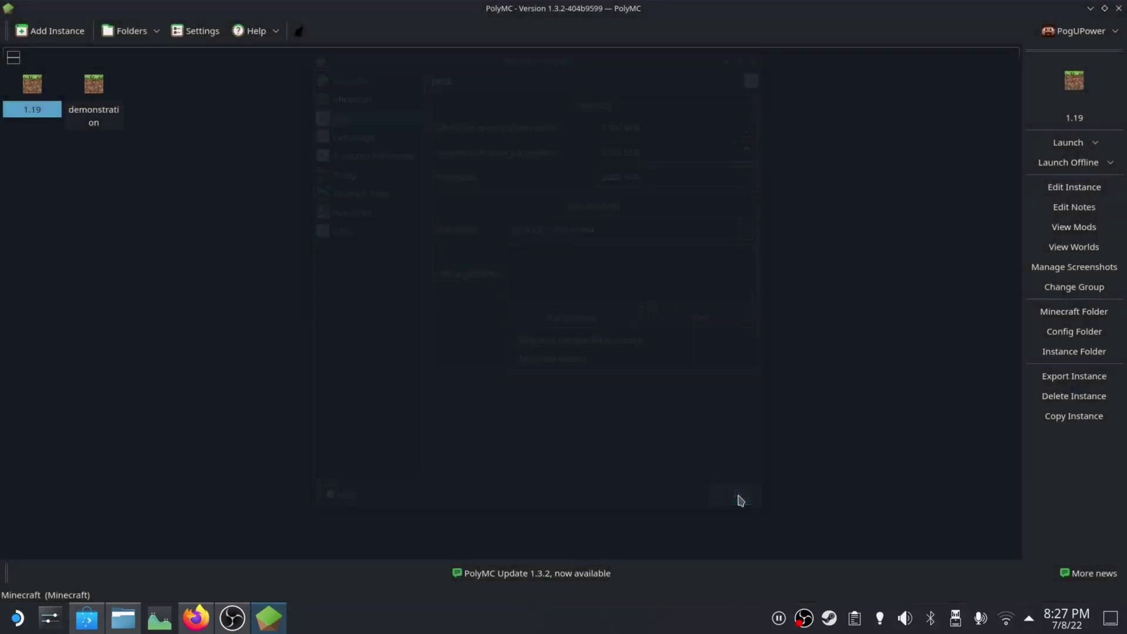
# Start a new instance and include snapshots, old snapshots, betas, alphas and experiments in the vanilla version list.
pyautogui.click(64, 35)
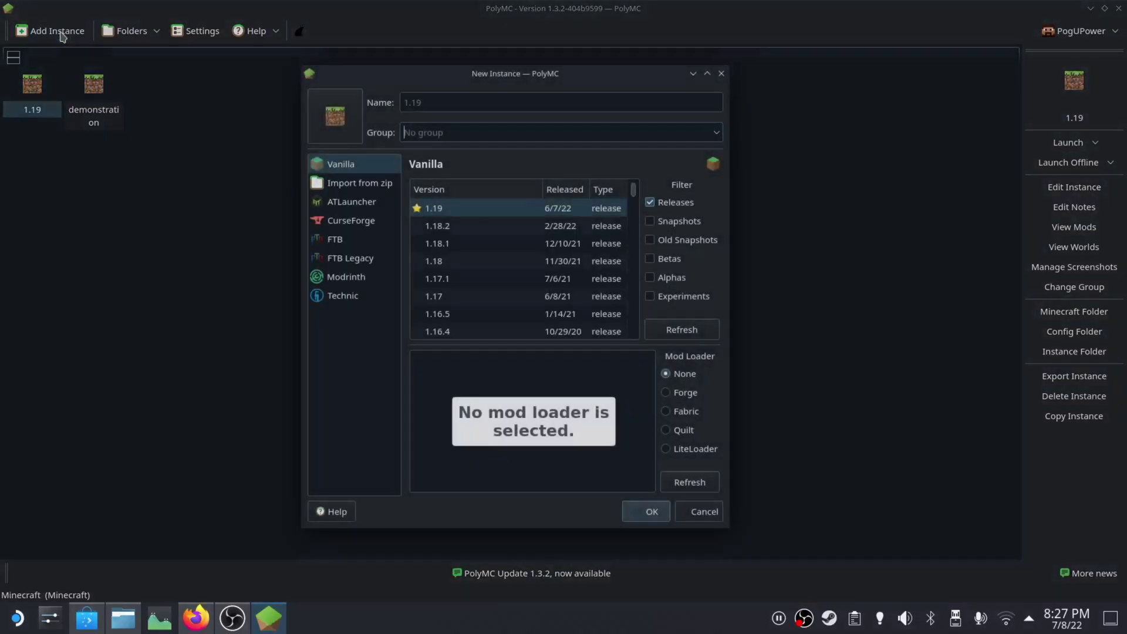
pyautogui.click(650, 221)
pyautogui.click(649, 239)
pyautogui.click(649, 259)
pyautogui.click(650, 277)
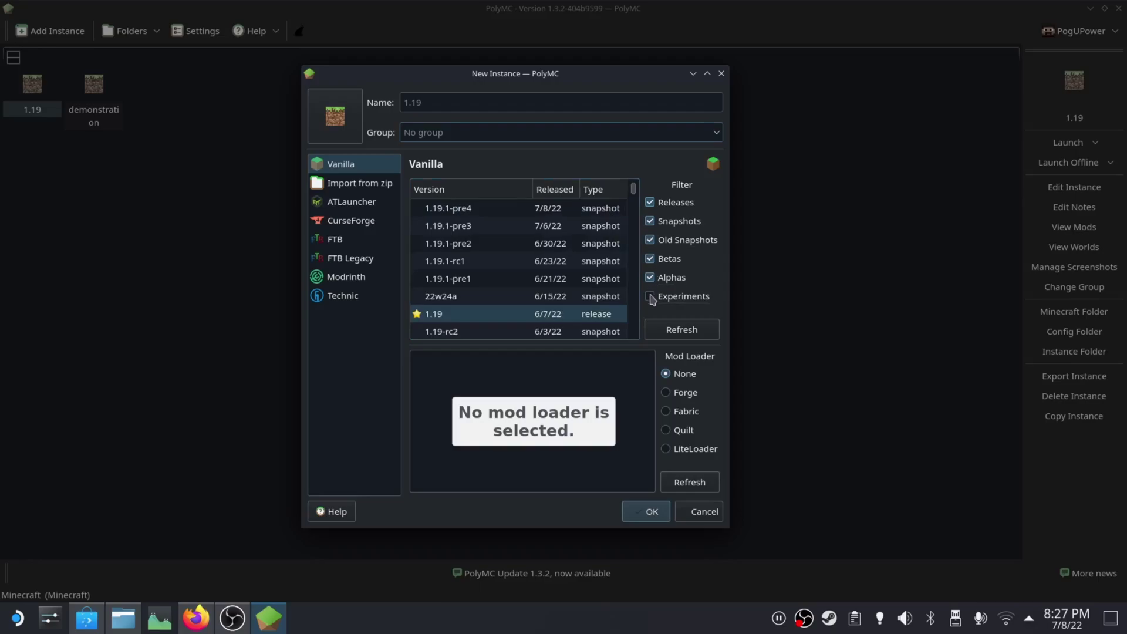
pyautogui.click(649, 296)
pyautogui.moveTo(634, 194); pyautogui.dragTo(634, 194)
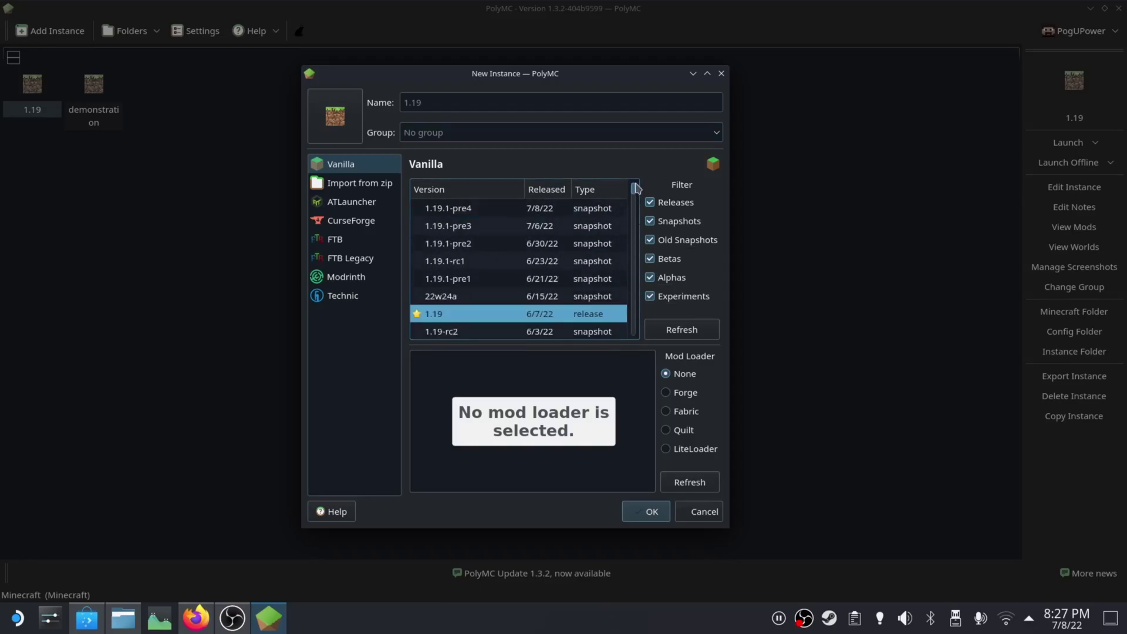
# Look through the ATLauncher, CurseForge, FTB, FTB Legacy, Modrinth and Technic modpack sources and return to the Vanilla versions.
pyautogui.click(359, 205)
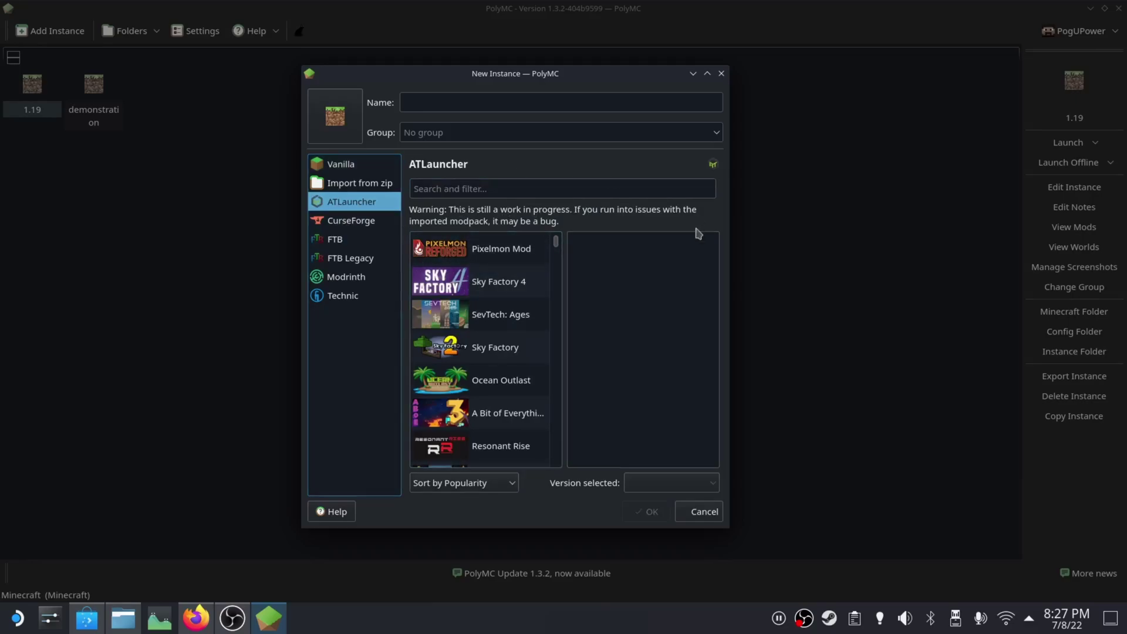
pyautogui.click(353, 221)
pyautogui.click(347, 239)
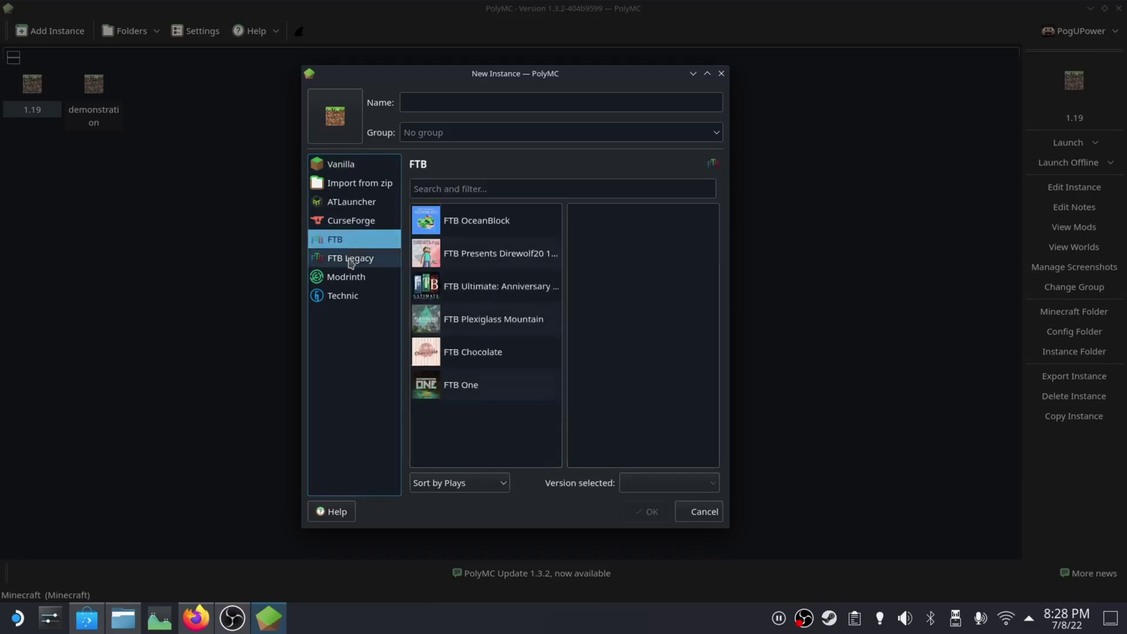
pyautogui.click(350, 260)
pyautogui.click(344, 277)
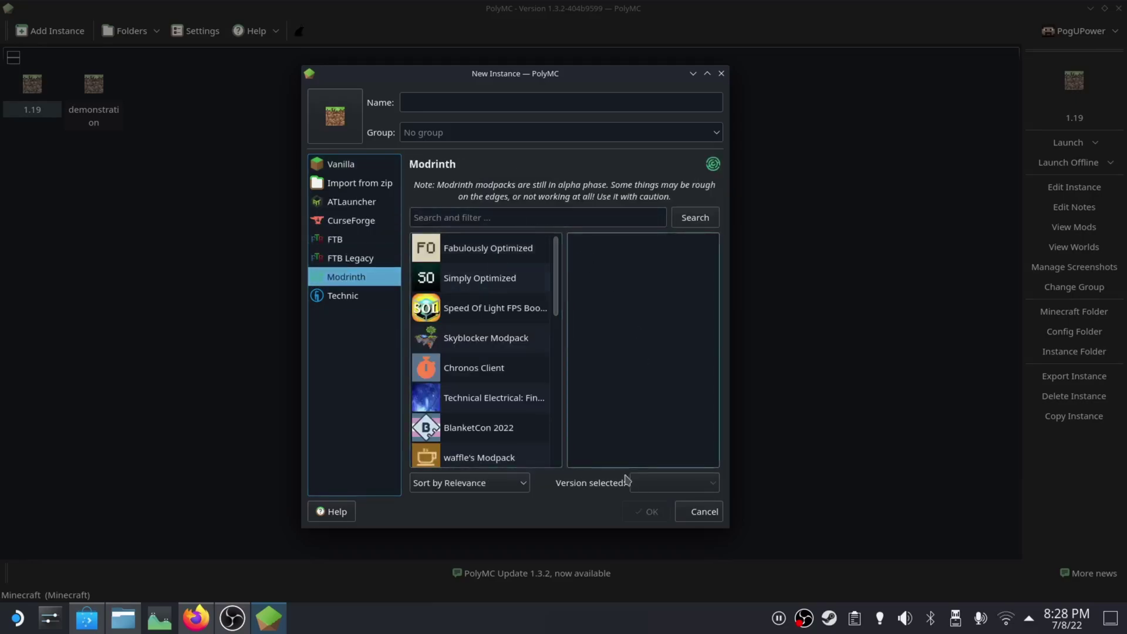
pyautogui.click(352, 299)
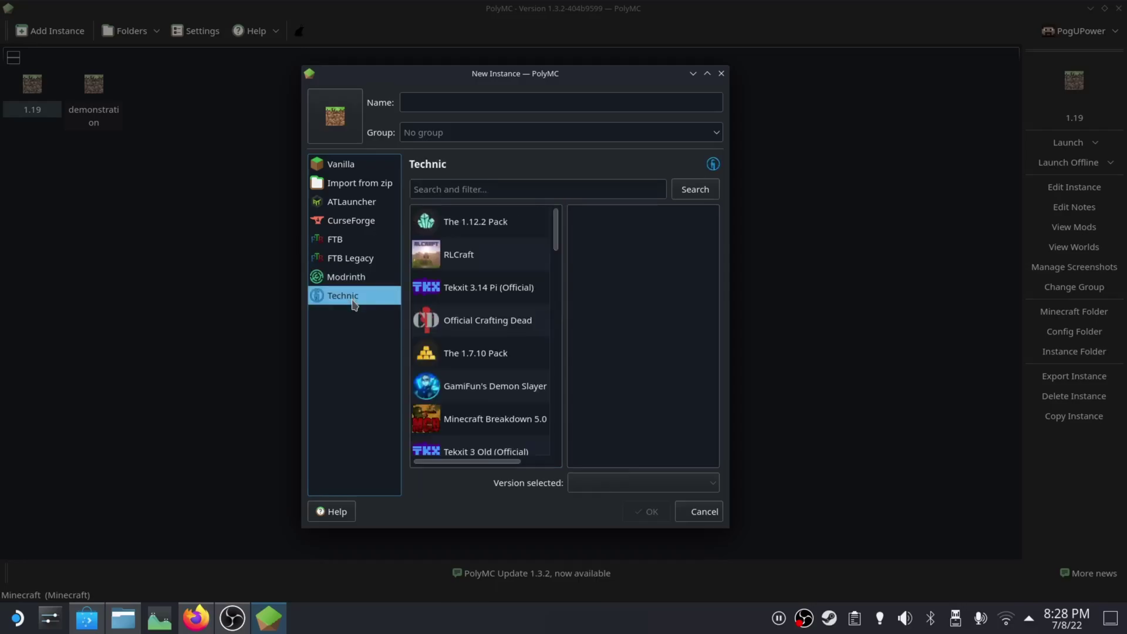
pyautogui.click(344, 166)
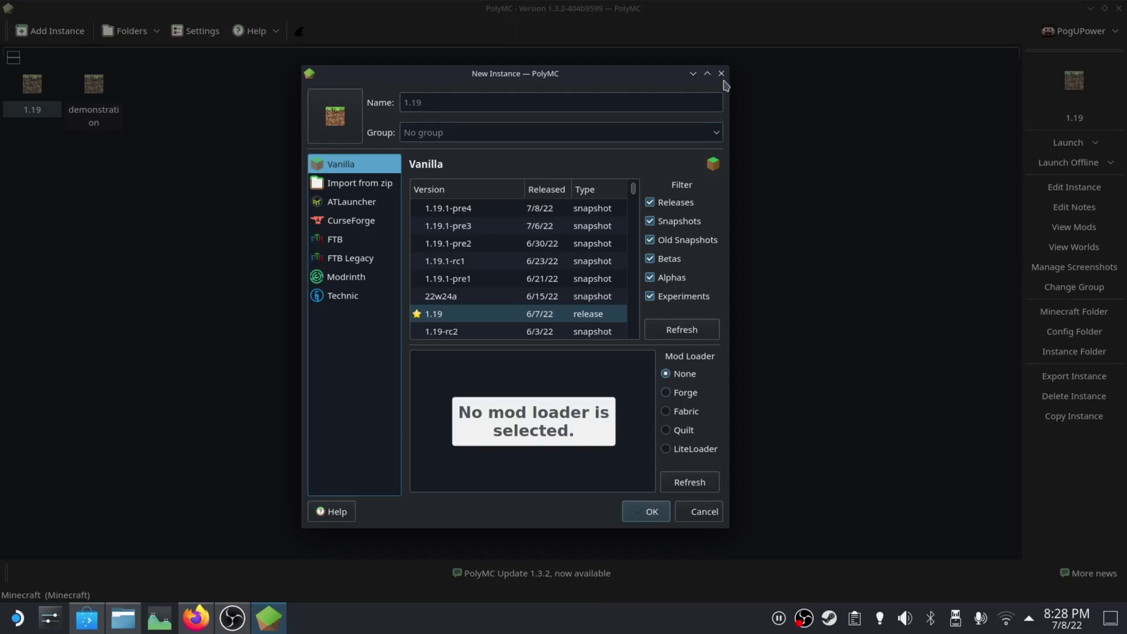
# Create the Minecraft 1.19 instance with the Fabric 0.14.8 mod loader and the name "ewsjhbgfDEWSLKIJ;".
pyautogui.click(696, 415)
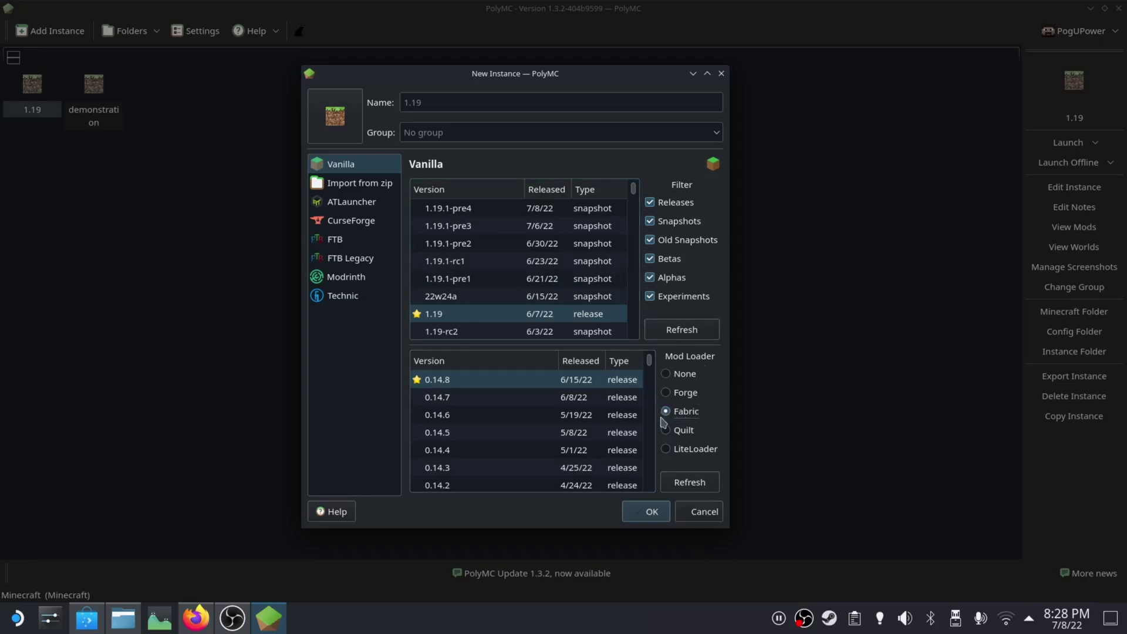
pyautogui.click(462, 101)
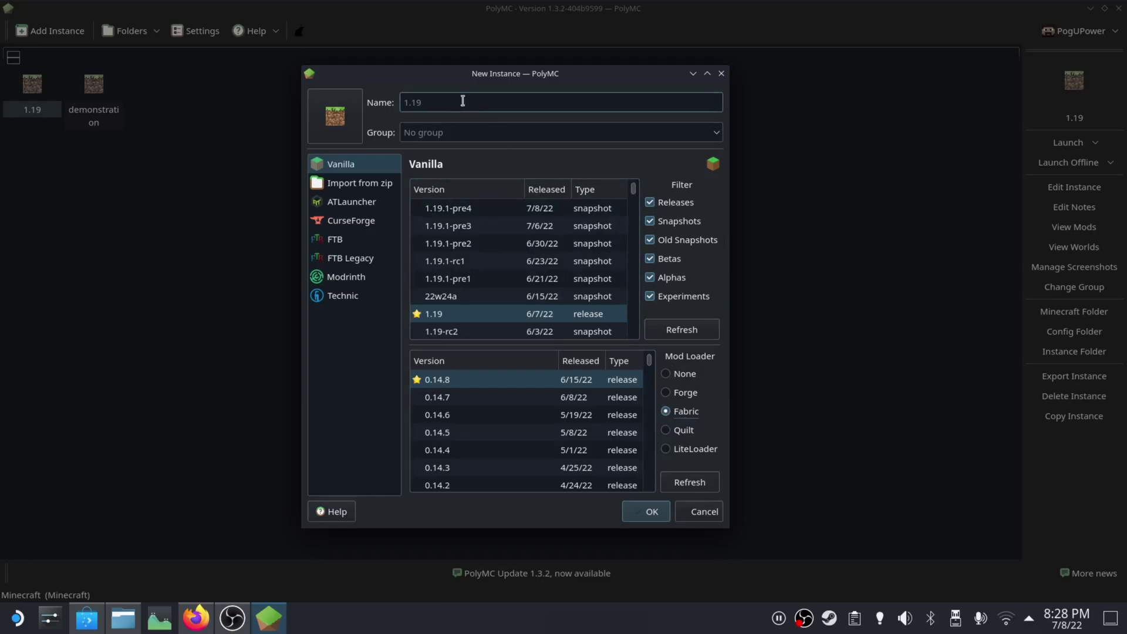
pyautogui.write('ewsjhbgfDEWSLKIJ;')
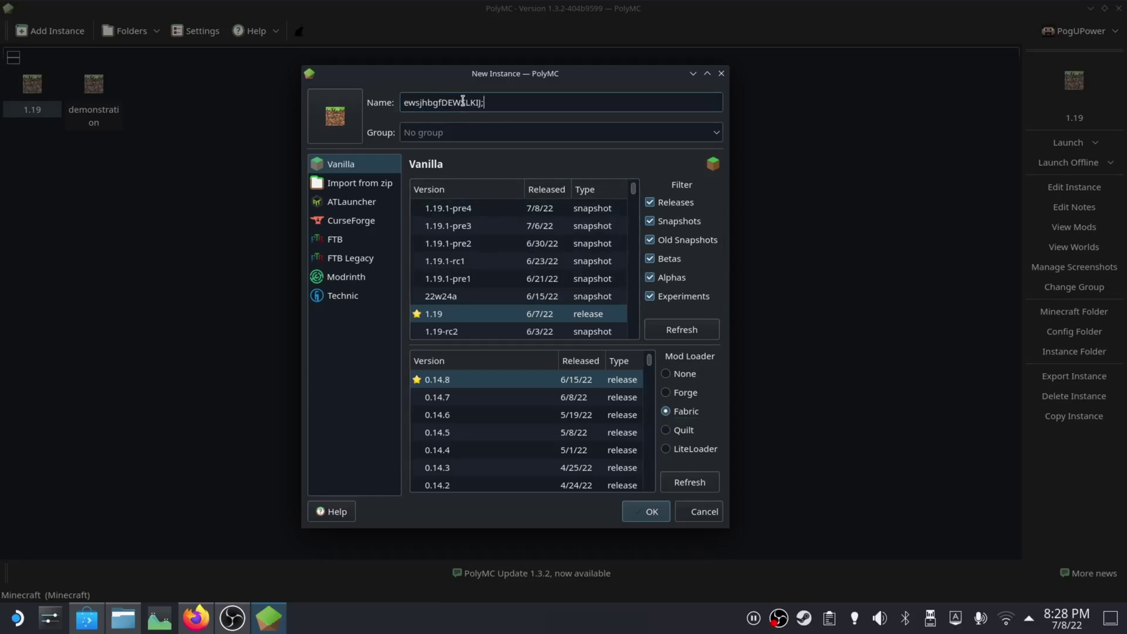
pyautogui.click(644, 511)
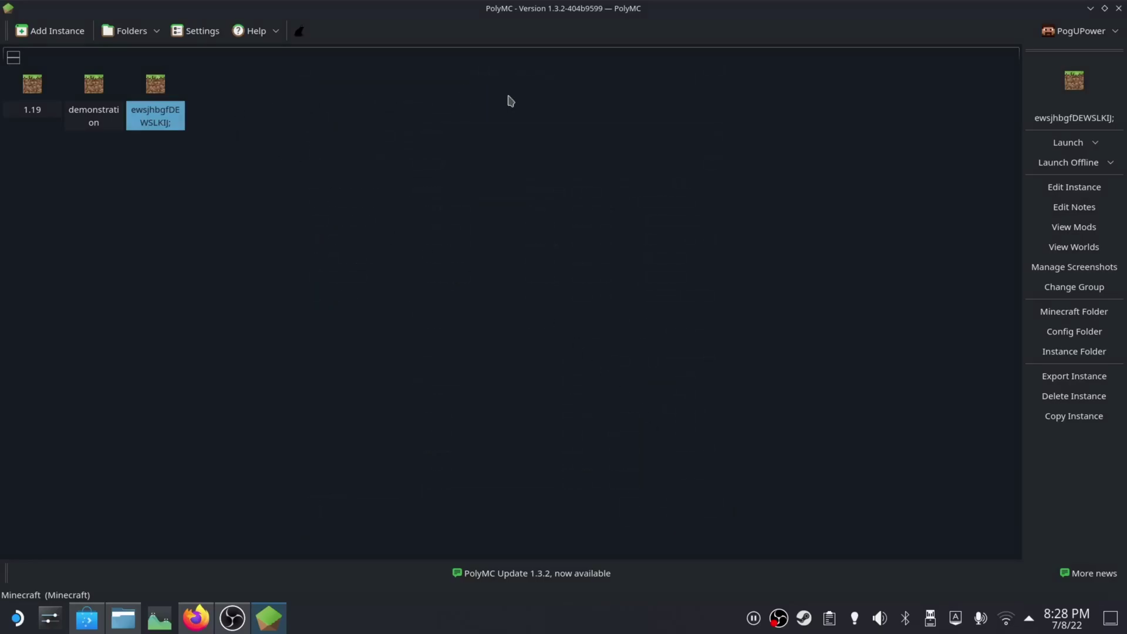
# Edit the new instance and open its mod downloads with CurseForge as the source.
pyautogui.click(1057, 188)
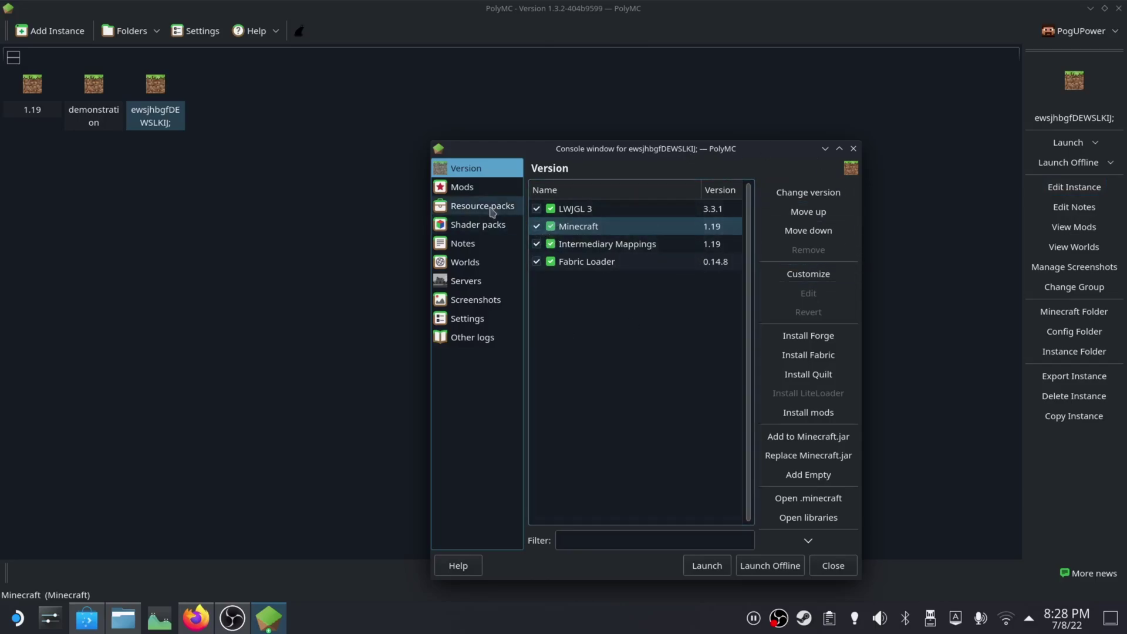
pyautogui.click(463, 187)
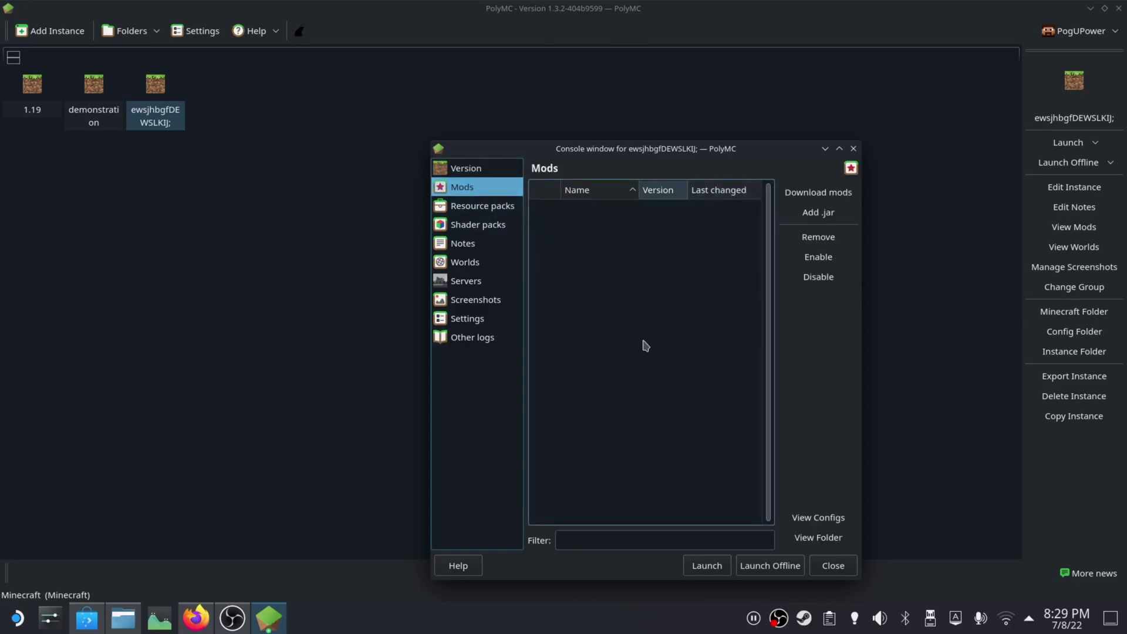
pyautogui.click(812, 193)
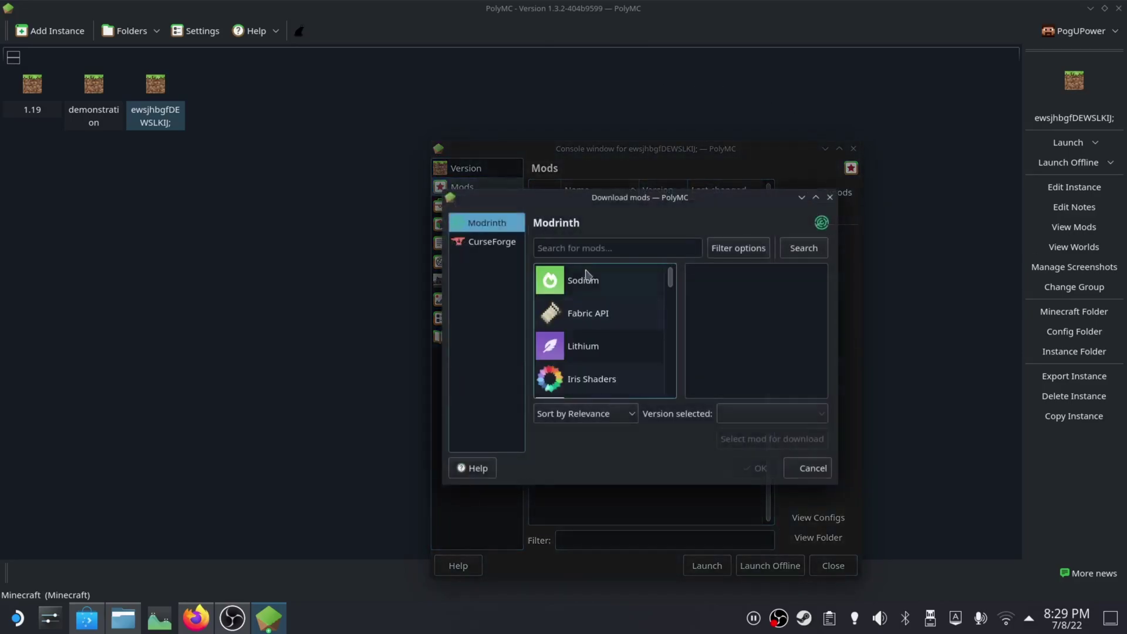
pyautogui.click(503, 242)
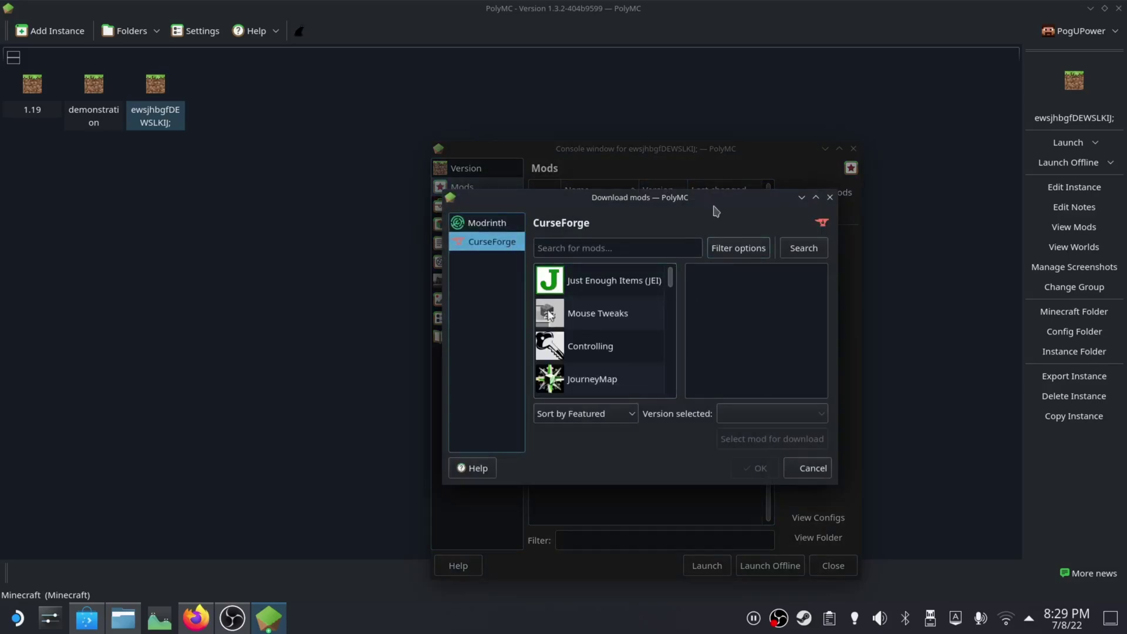
# Select Just Enough Items (JEI), Controlling and Mouse Tweaks from CurseForge and download them into the instance.
pyautogui.click(601, 285)
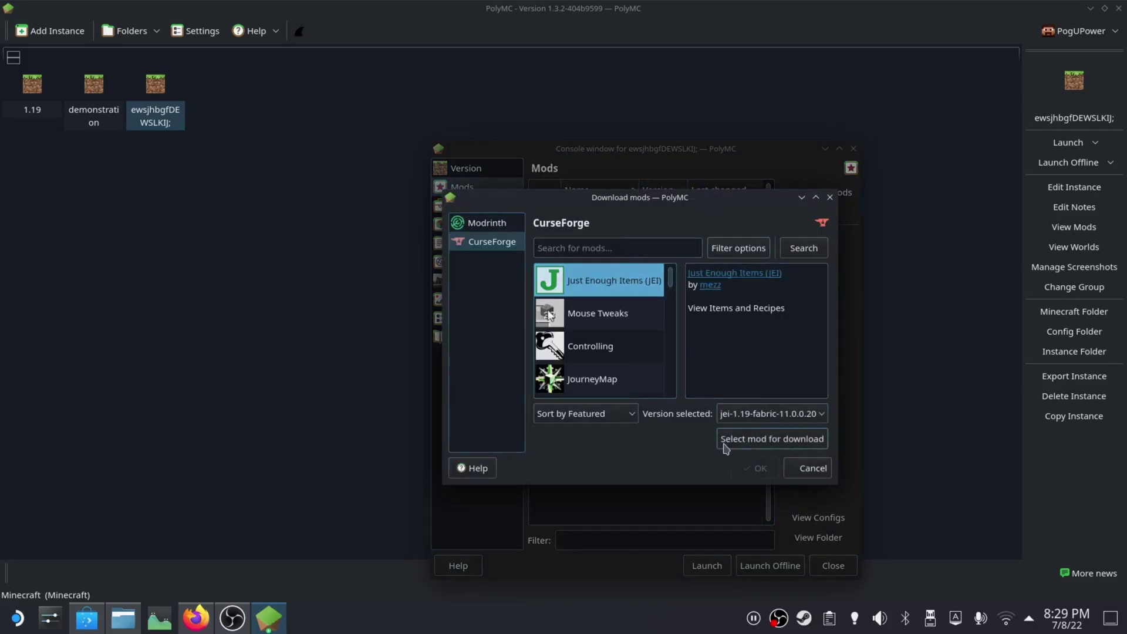
pyautogui.click(757, 438)
pyautogui.click(604, 321)
pyautogui.click(611, 340)
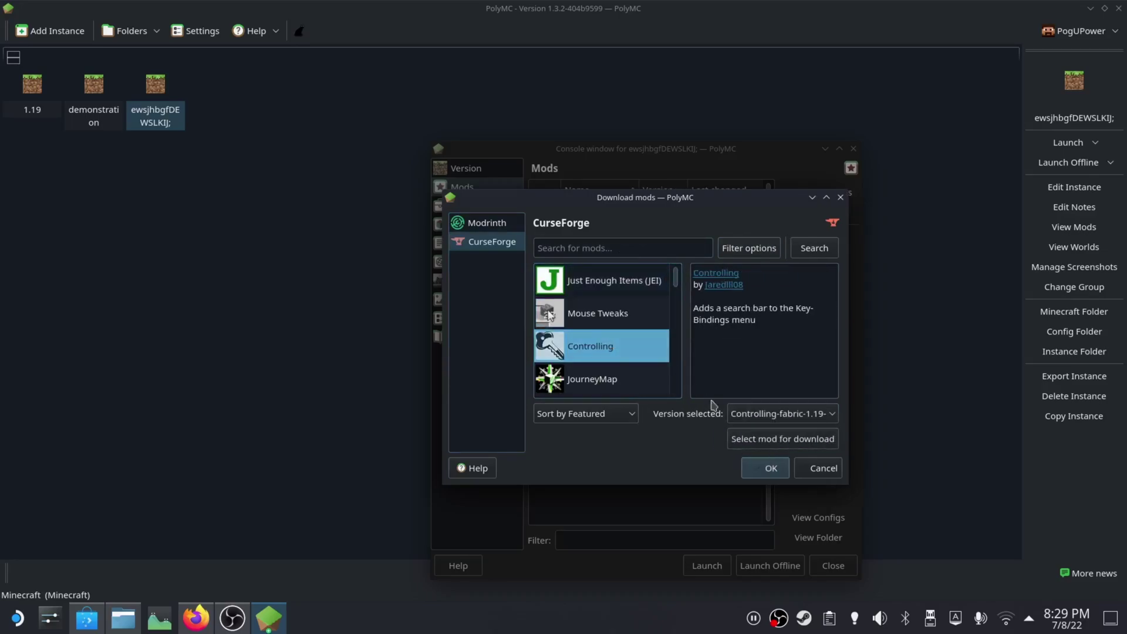
pyautogui.click(748, 435)
pyautogui.press('Up')
pyautogui.click(763, 439)
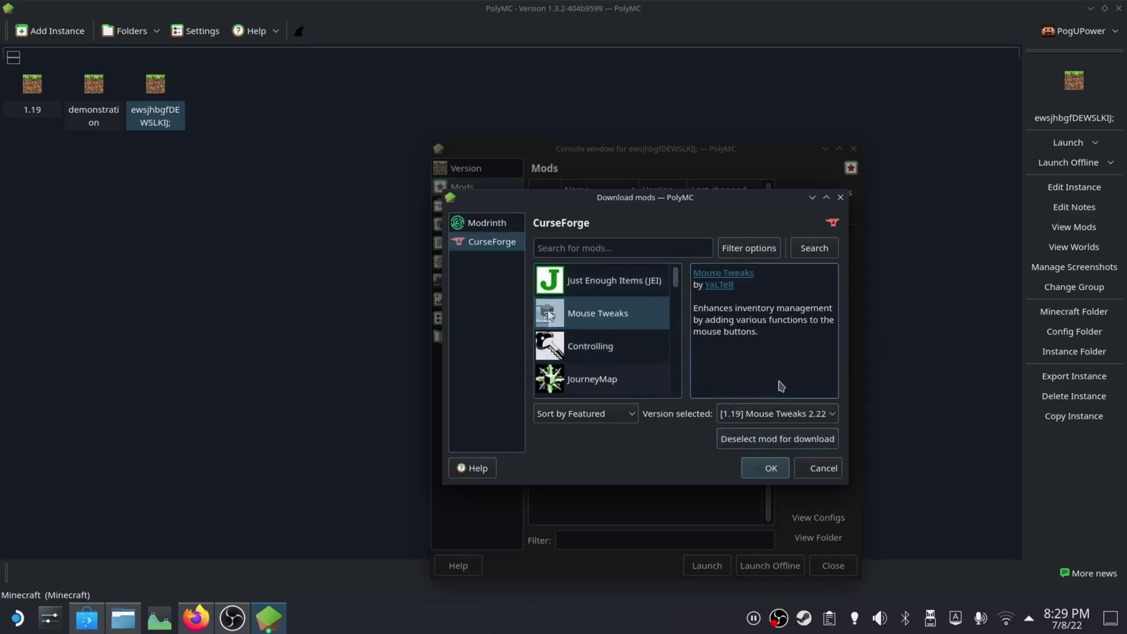
pyautogui.click(769, 468)
pyautogui.click(675, 393)
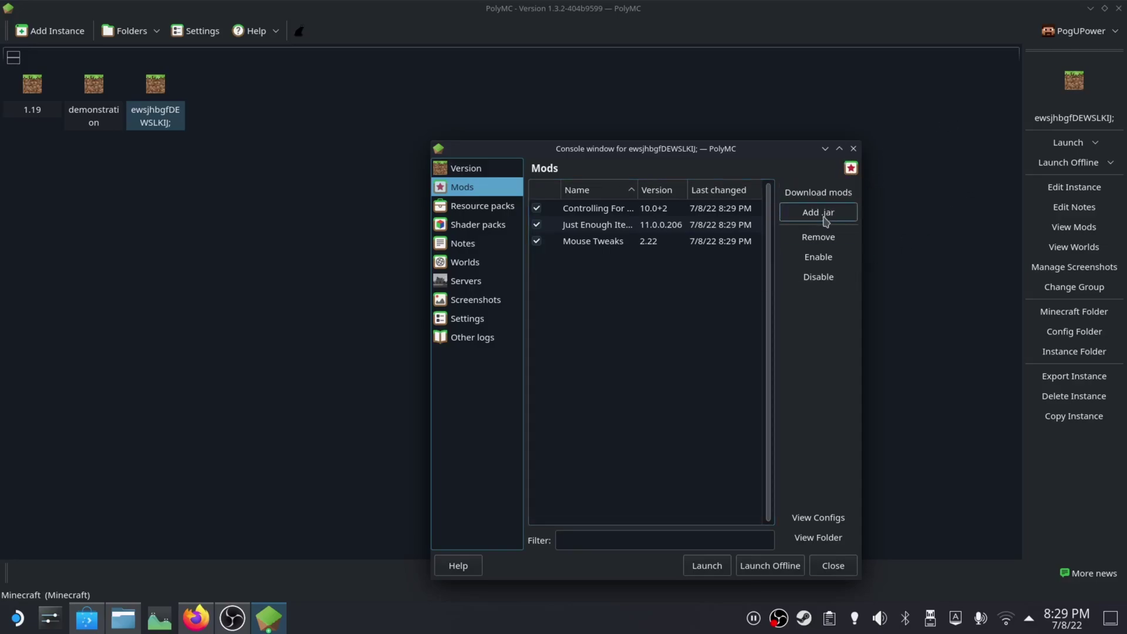
# Look at the file chooser for adding local mod jars, cancel it, and view the instance's resource packs and shader packs.
pyautogui.click(825, 214)
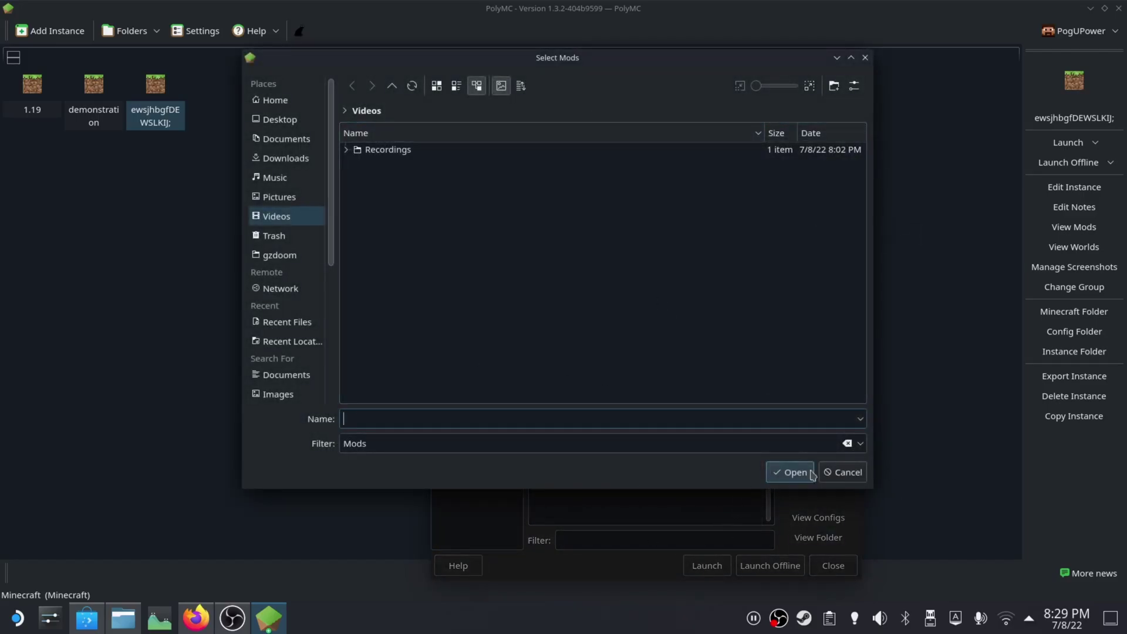
pyautogui.click(839, 476)
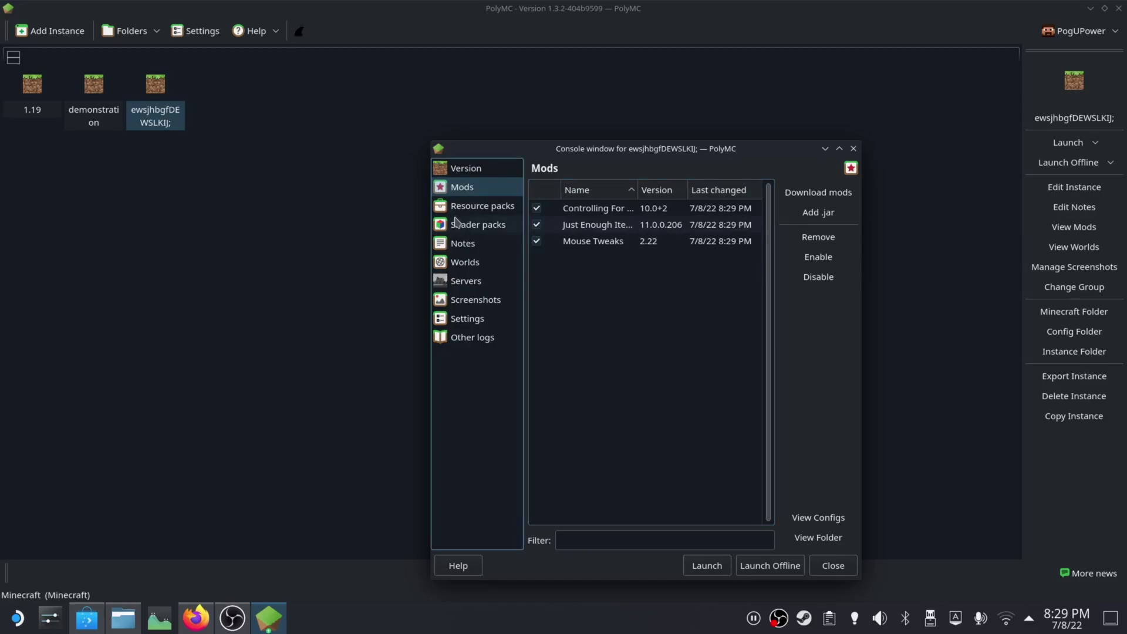
pyautogui.click(491, 211)
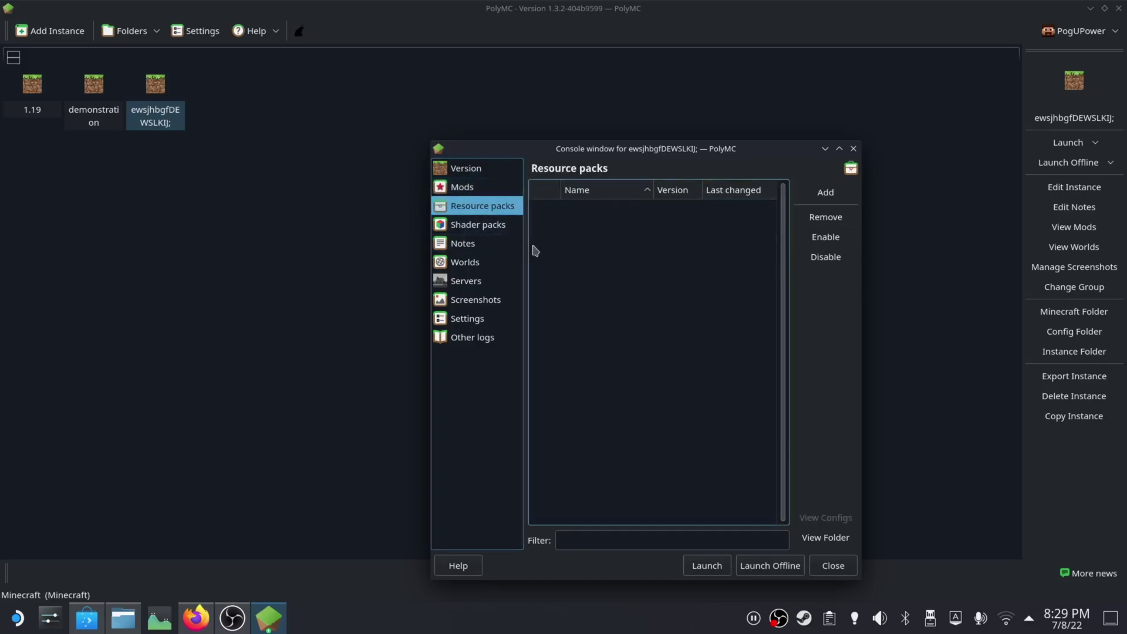
pyautogui.click(480, 225)
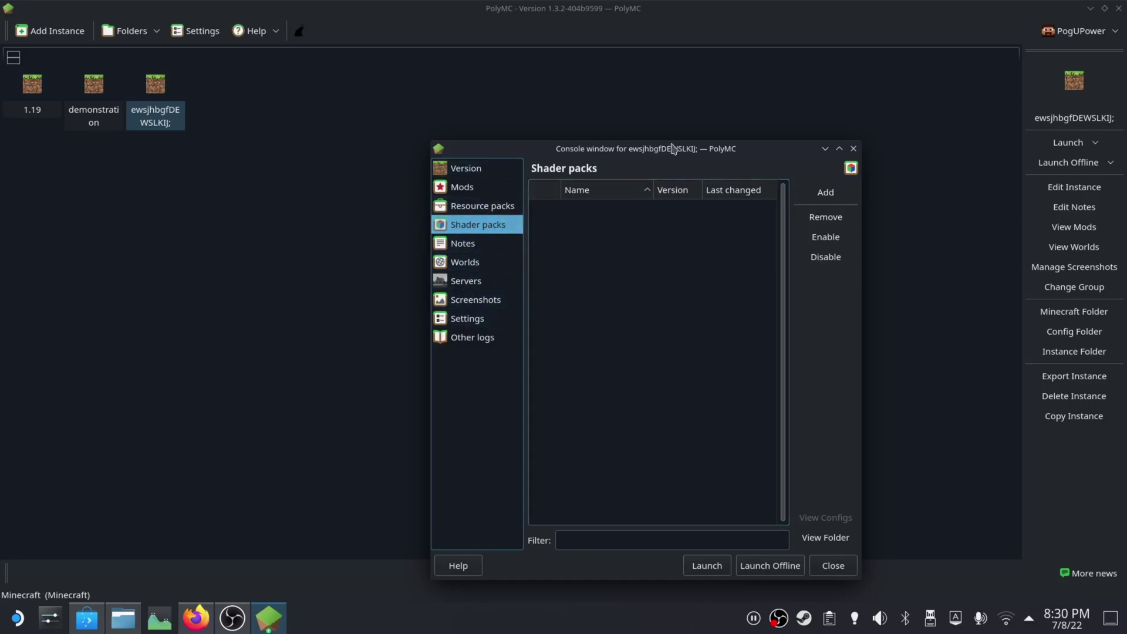
# Look through the instance's game window, workarounds and miscellaneous settings and close its console window.
pyautogui.click(467, 318)
pyautogui.click(613, 223)
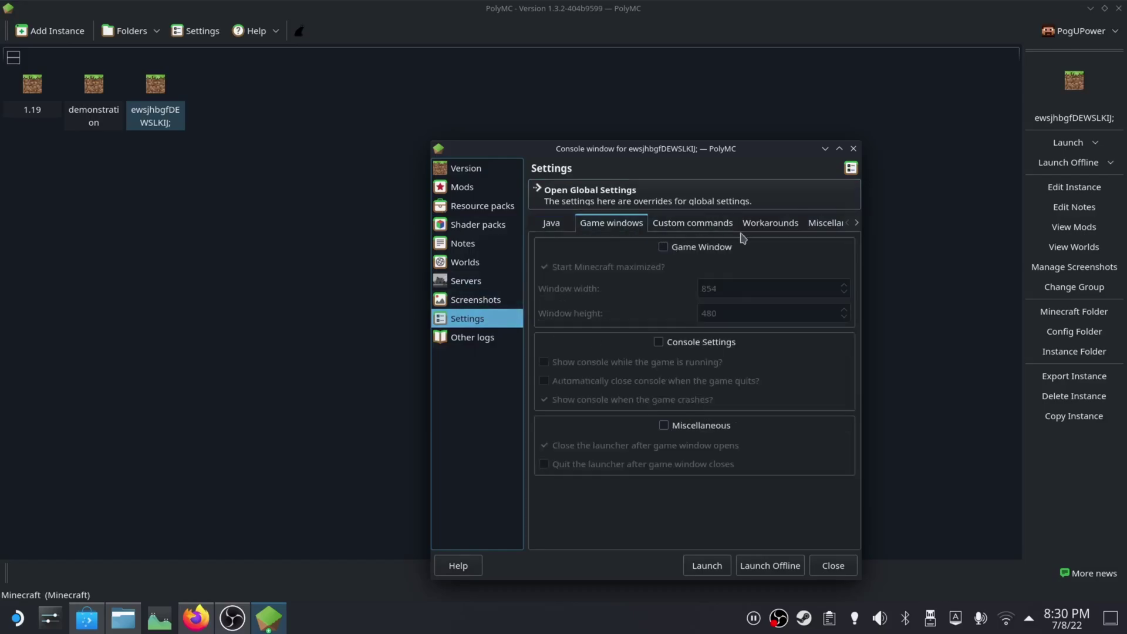
pyautogui.click(769, 223)
pyautogui.click(825, 223)
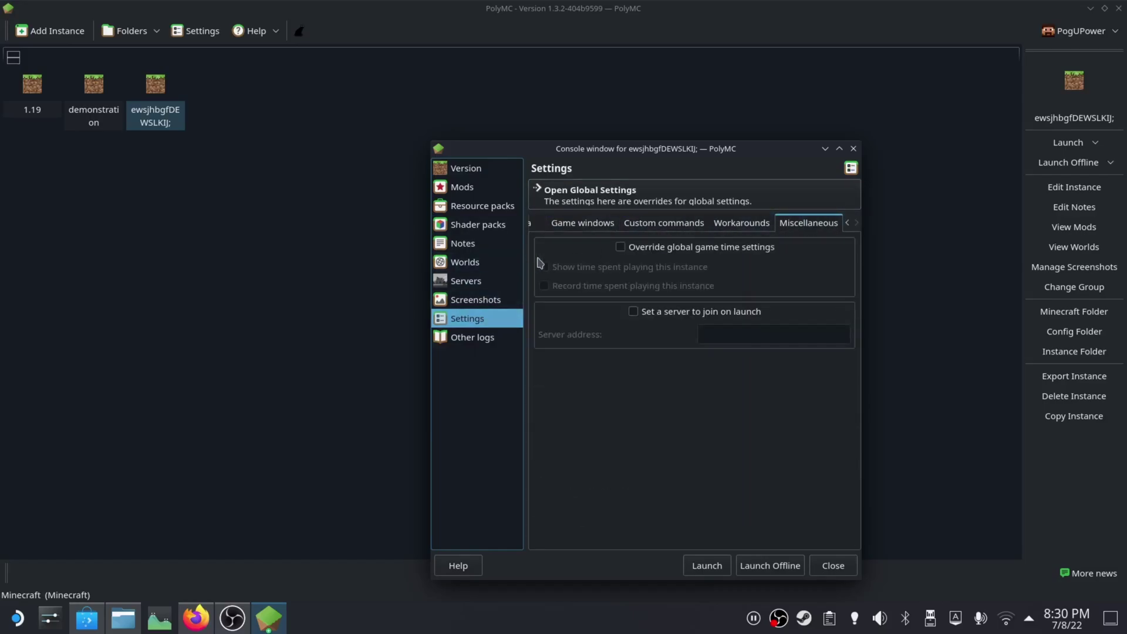
pyautogui.click(833, 565)
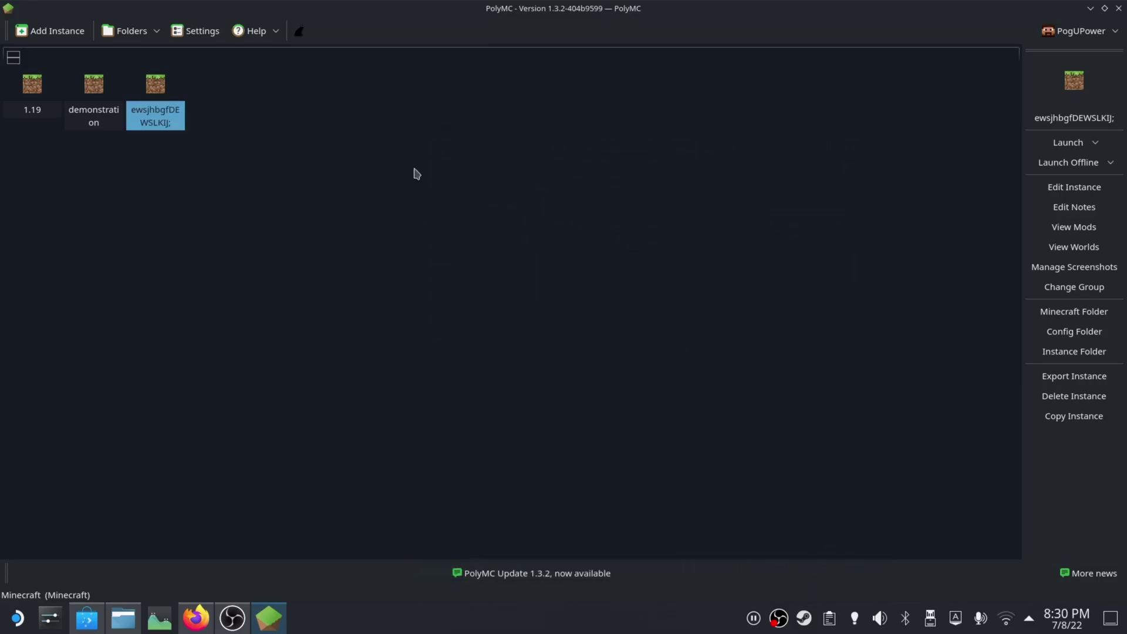
# Open the 1.19 instance for editing and view the FallingTree, Chunky and Sodium entries in its mod list.
pyautogui.click(35, 89)
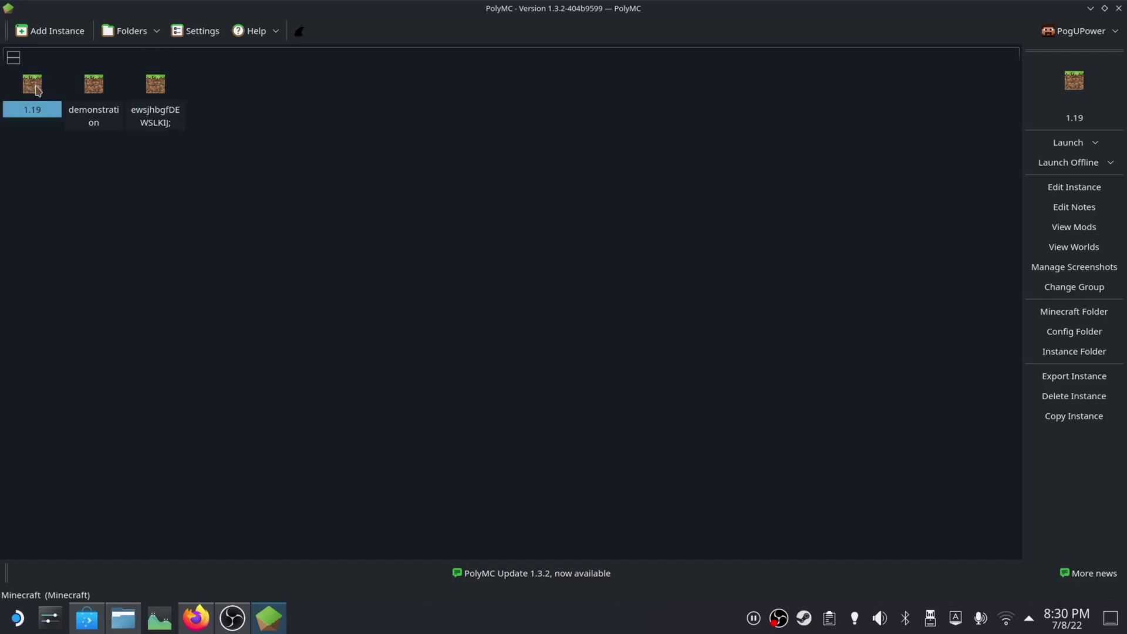
pyautogui.click(1056, 186)
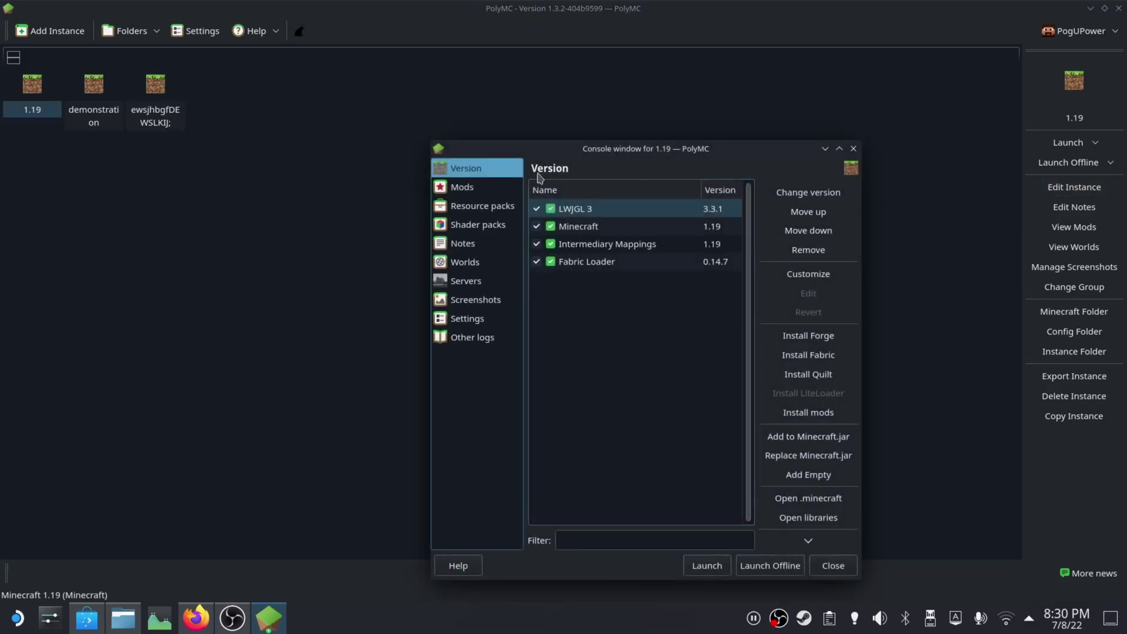
pyautogui.click(486, 194)
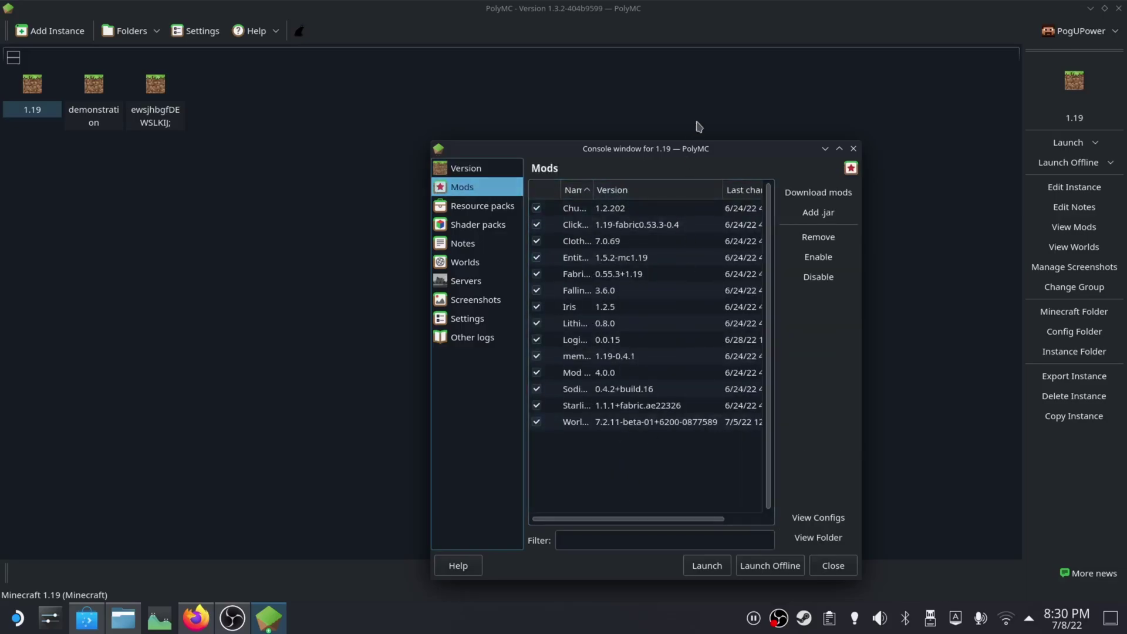
pyautogui.click(625, 290)
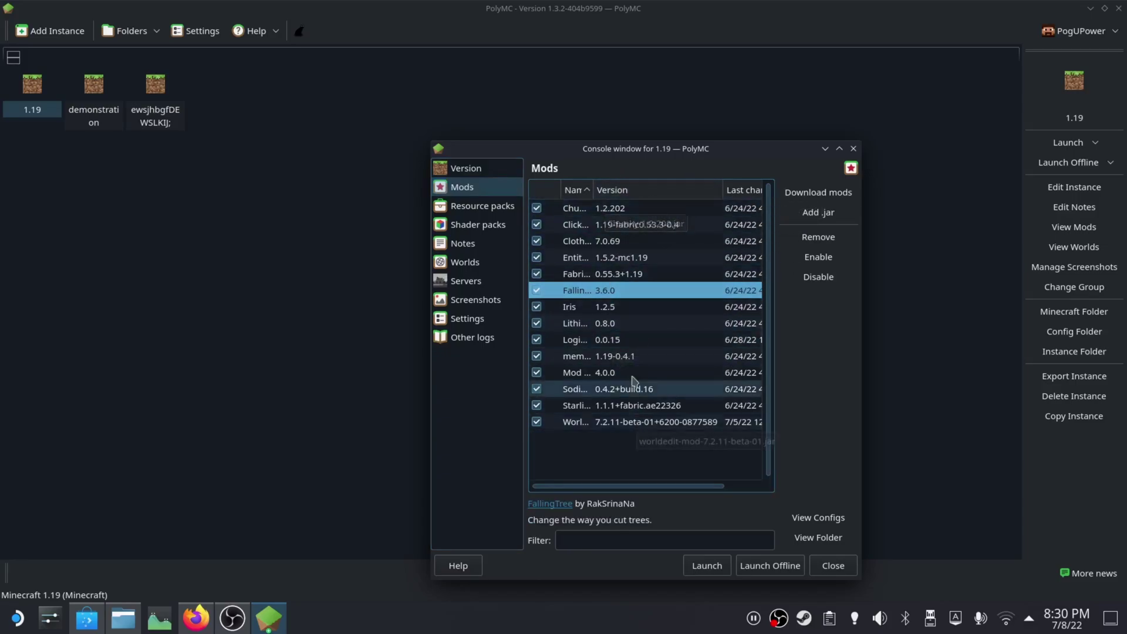
pyautogui.click(565, 209)
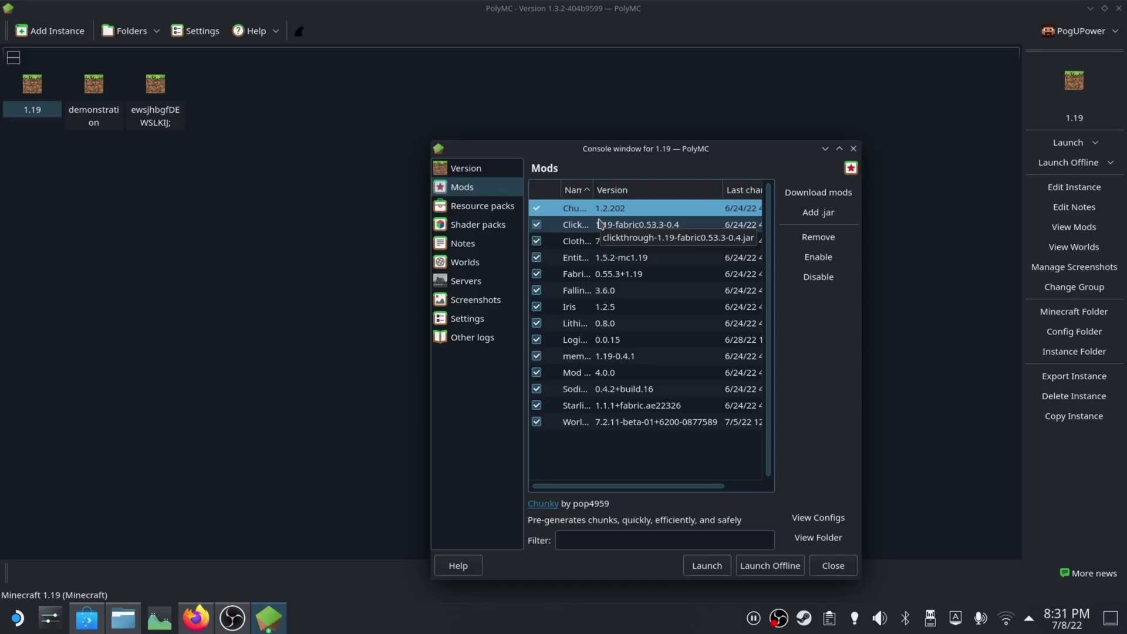
pyautogui.click(601, 390)
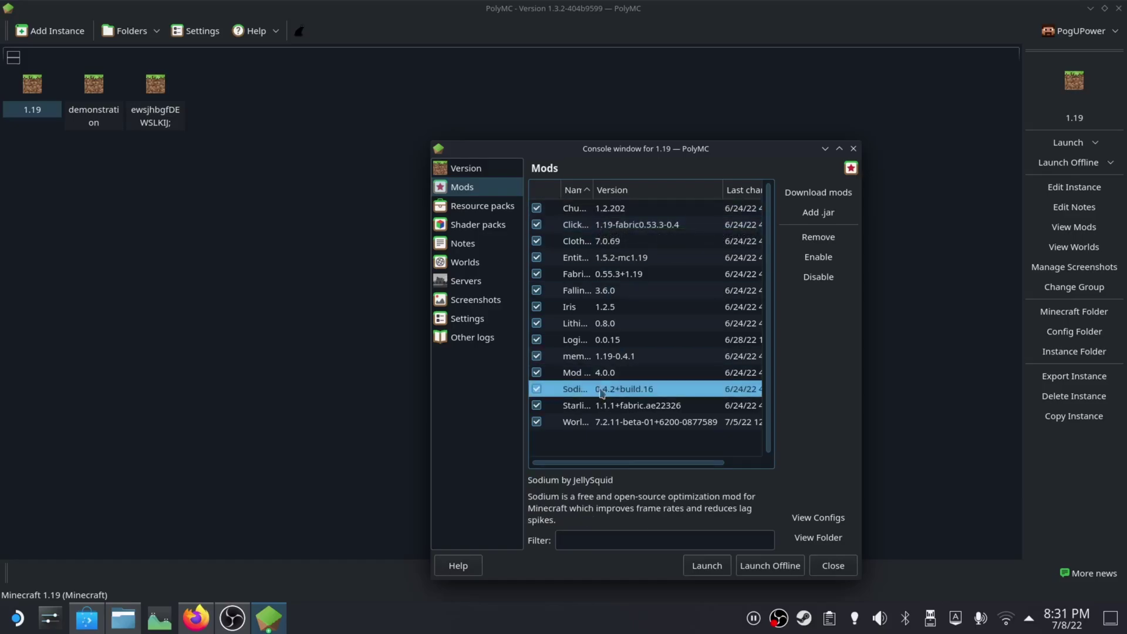
# Read the descriptions of Chunky, ClickThrough, Cloth Config, EntityCulling, Fabric API, FallingTree, Iris, Lithium and Logical Zoom in turn.
pyautogui.click(584, 209)
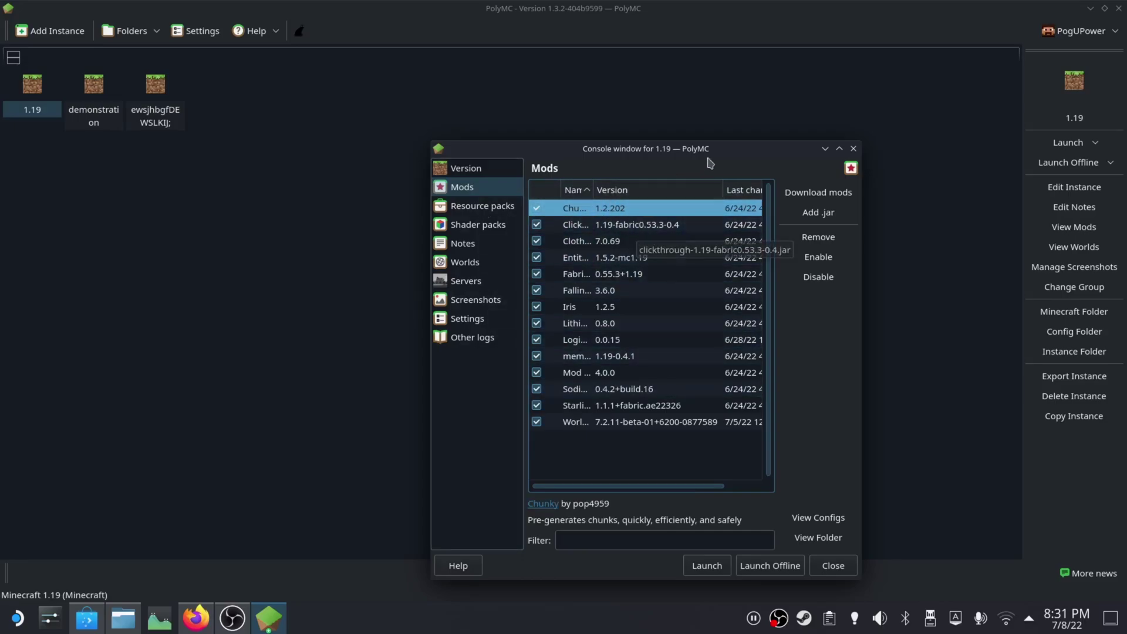
pyautogui.click(585, 225)
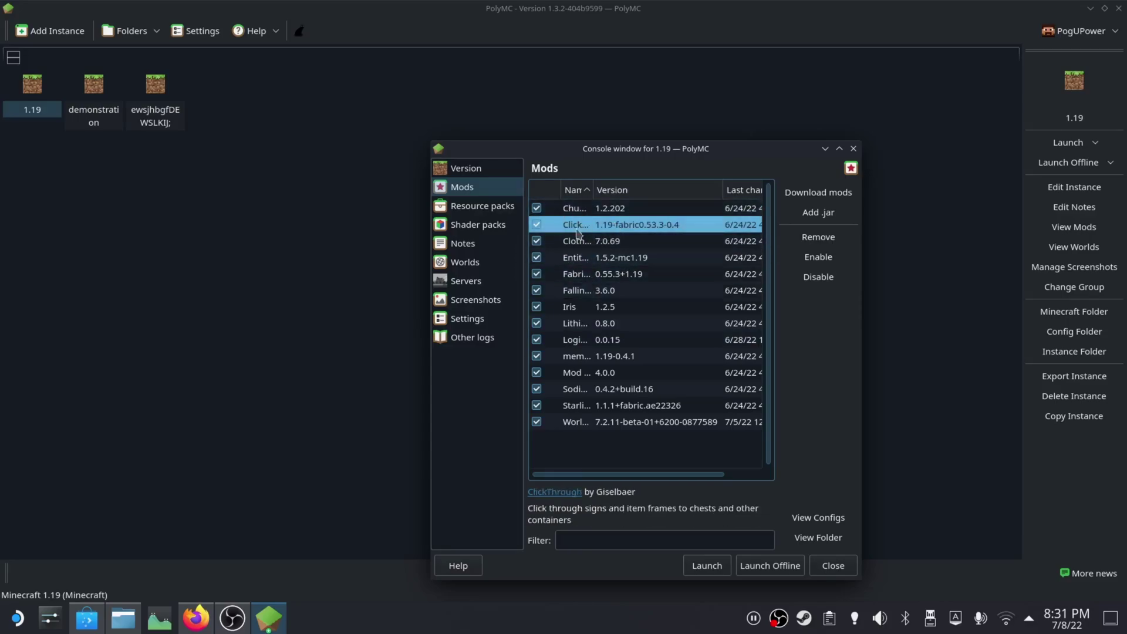
pyautogui.click(580, 240)
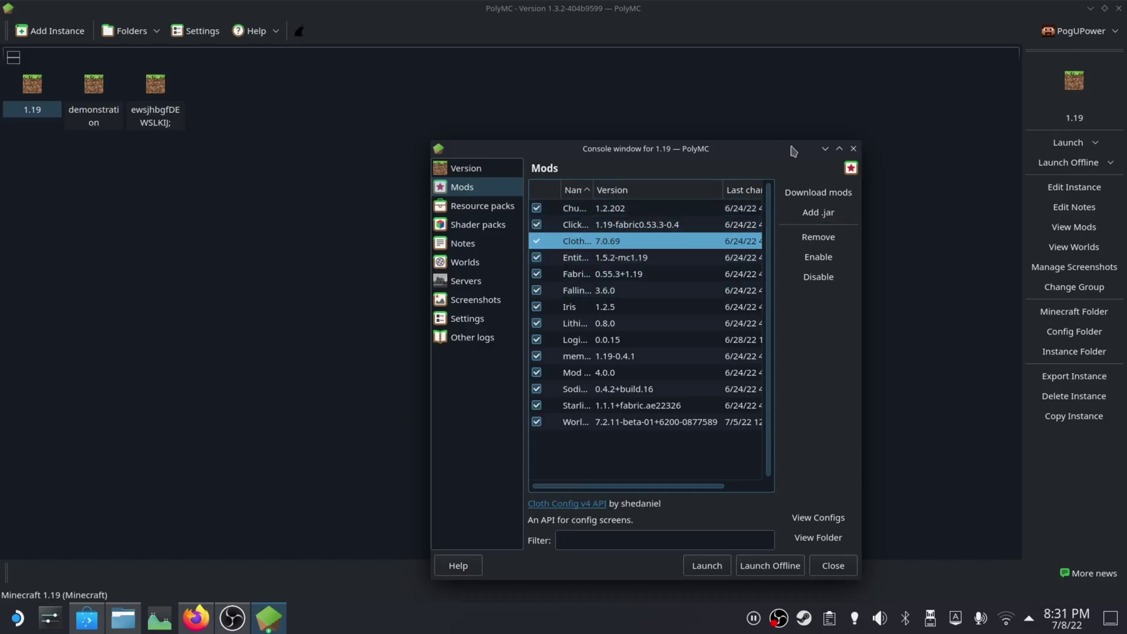
pyautogui.click(578, 258)
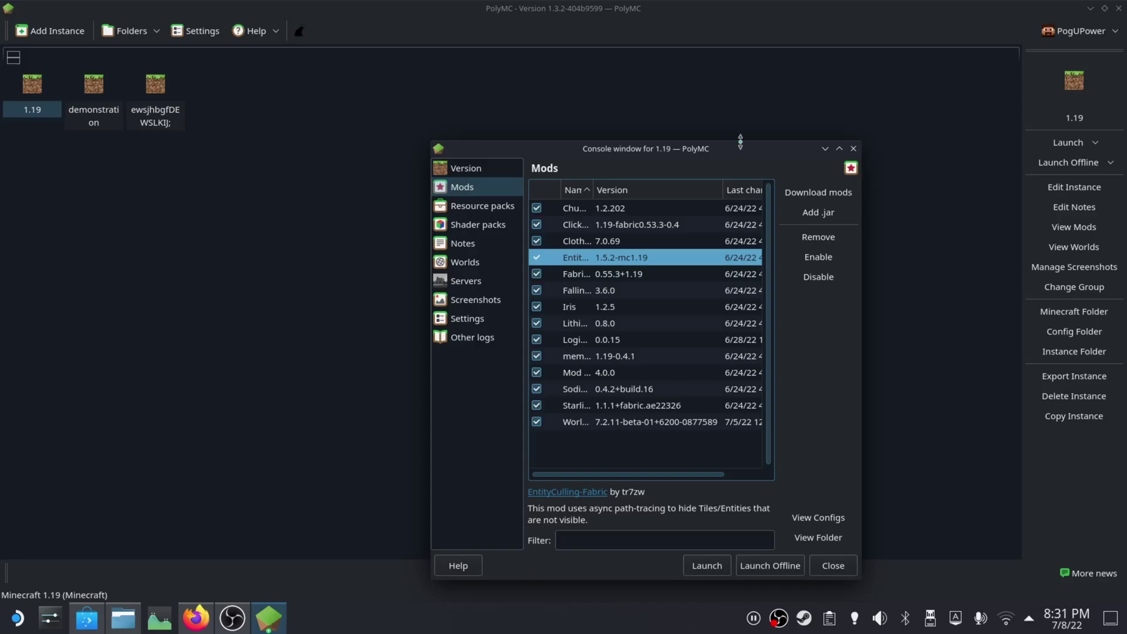
pyautogui.click(657, 273)
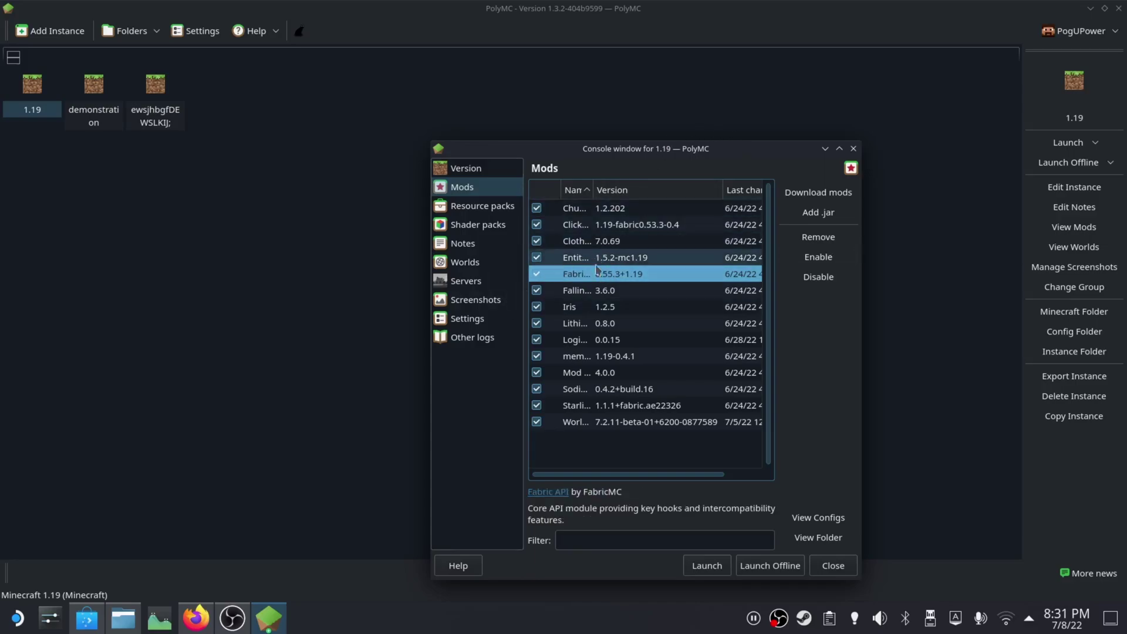
pyautogui.click(607, 294)
pyautogui.click(657, 308)
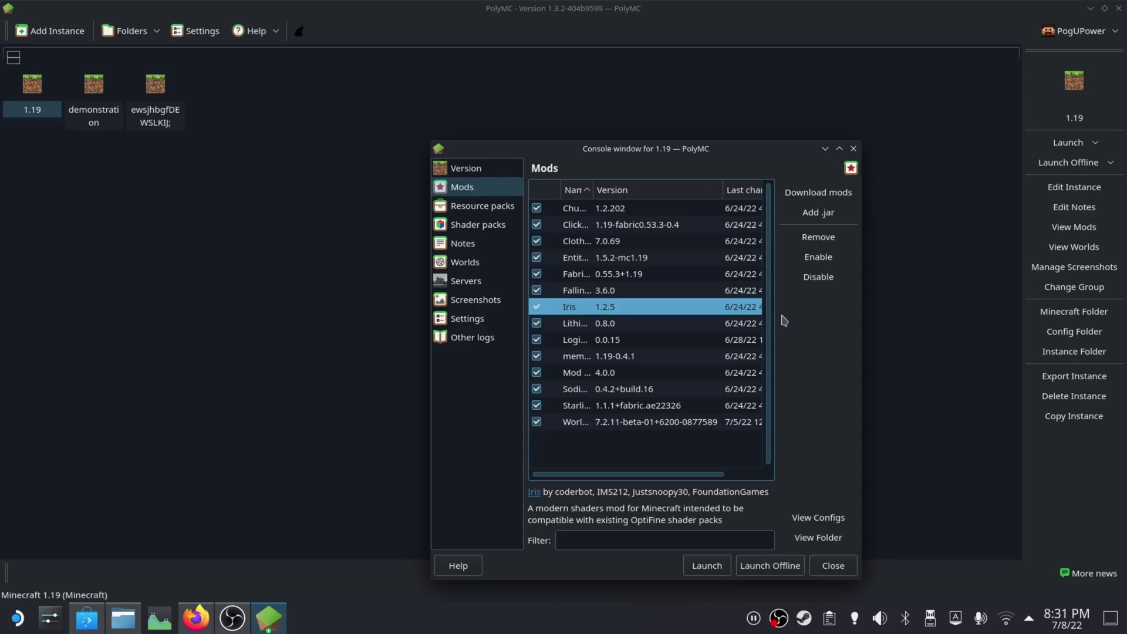
pyautogui.click(666, 324)
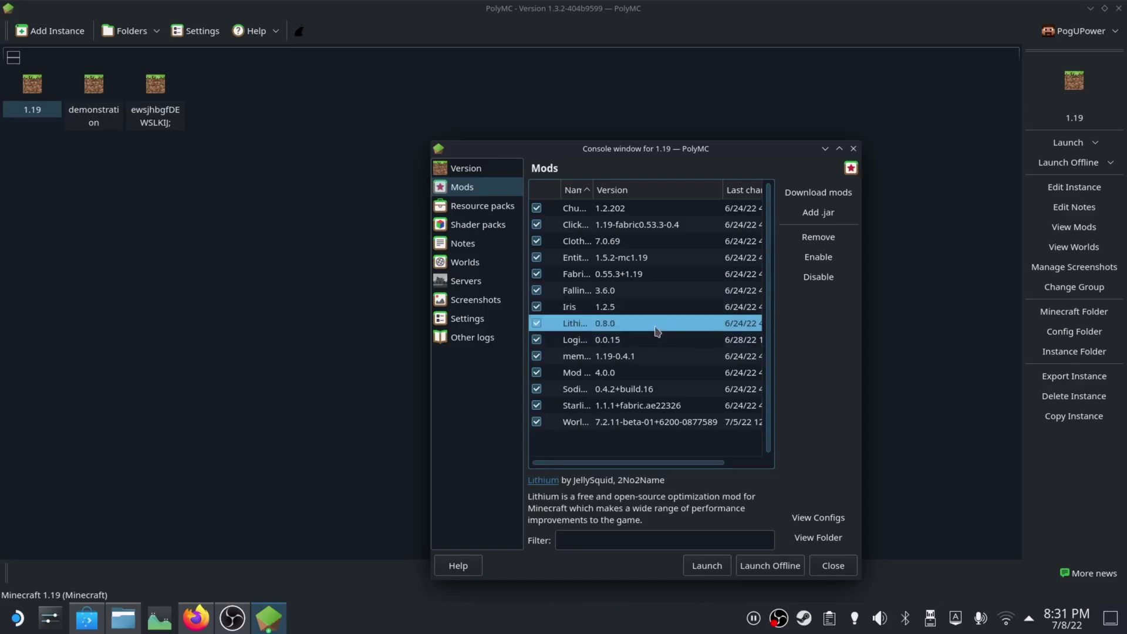
pyautogui.click(617, 342)
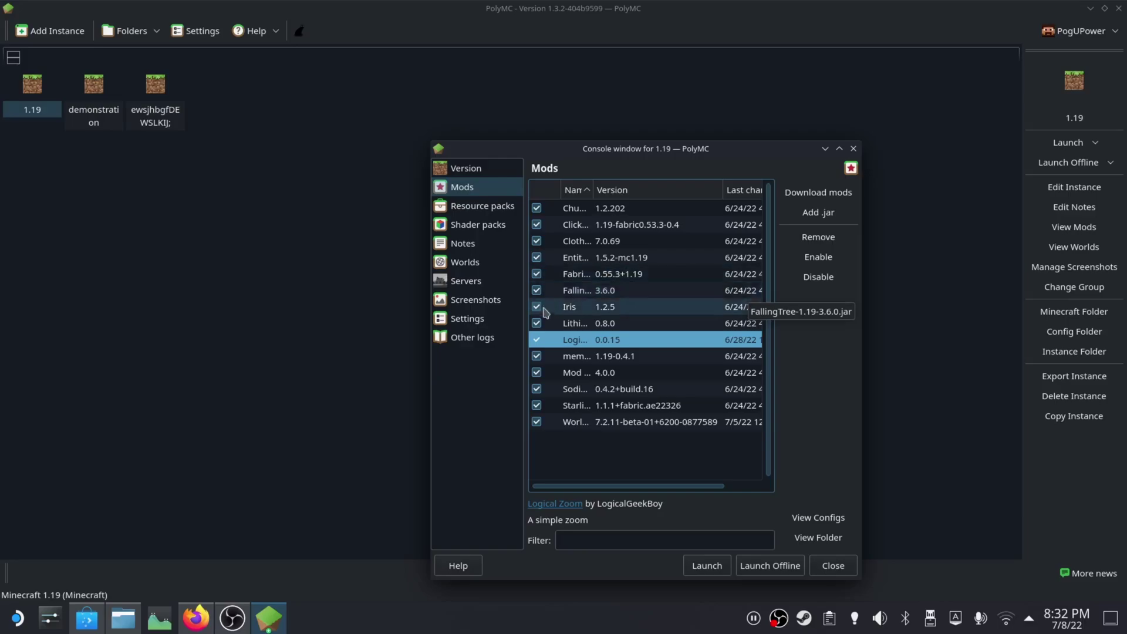
# Review the Iris, Lithium, memory Leak Fix, Mod Menu, Sodium, Starlight and WorldEdit descriptions and close the 1.19 instance's window.
pyautogui.click(578, 307)
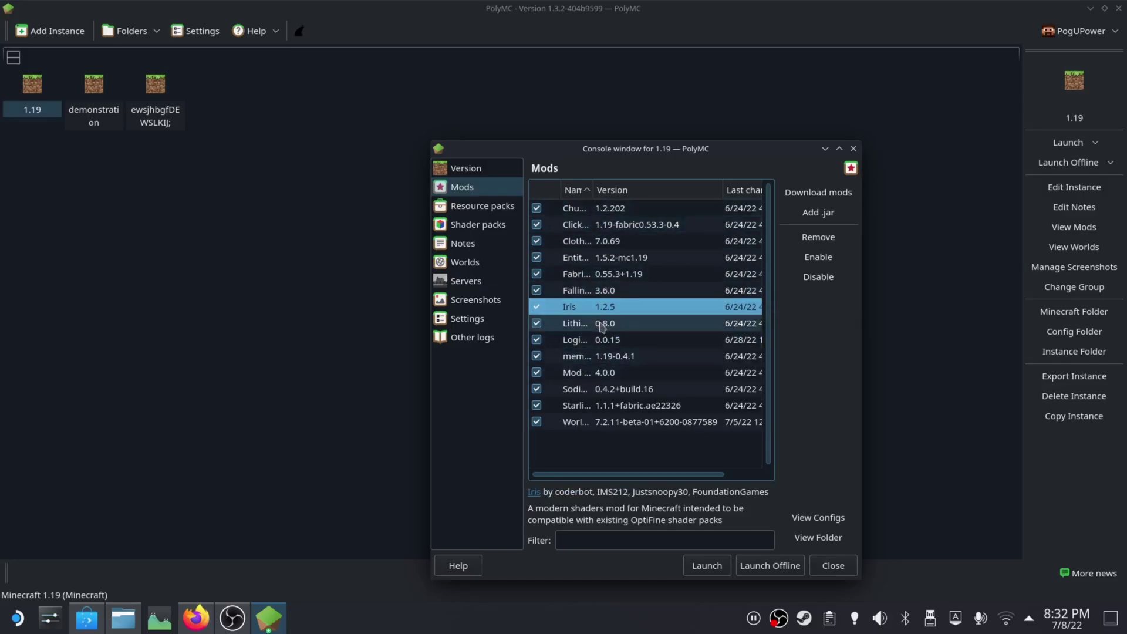
pyautogui.click(577, 327)
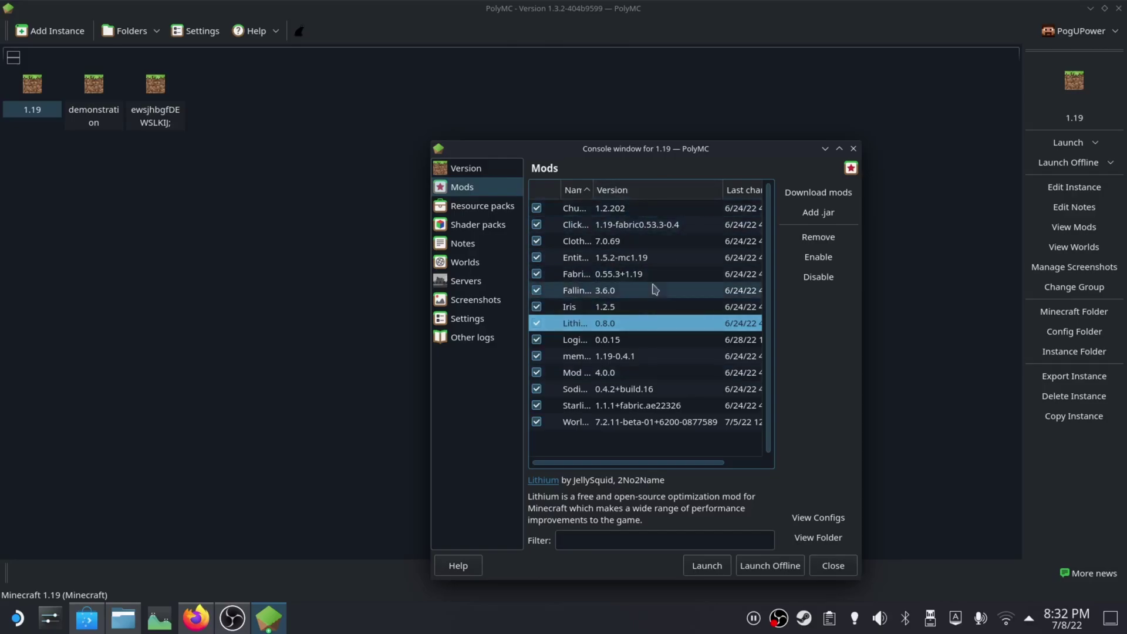
pyautogui.click(591, 357)
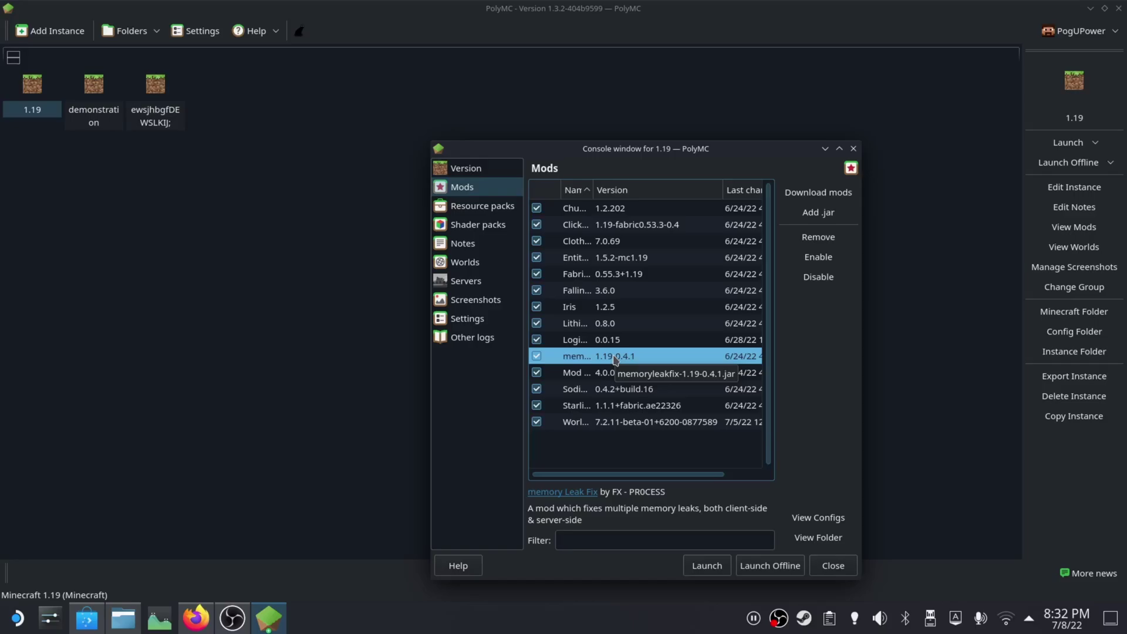
pyautogui.click(584, 374)
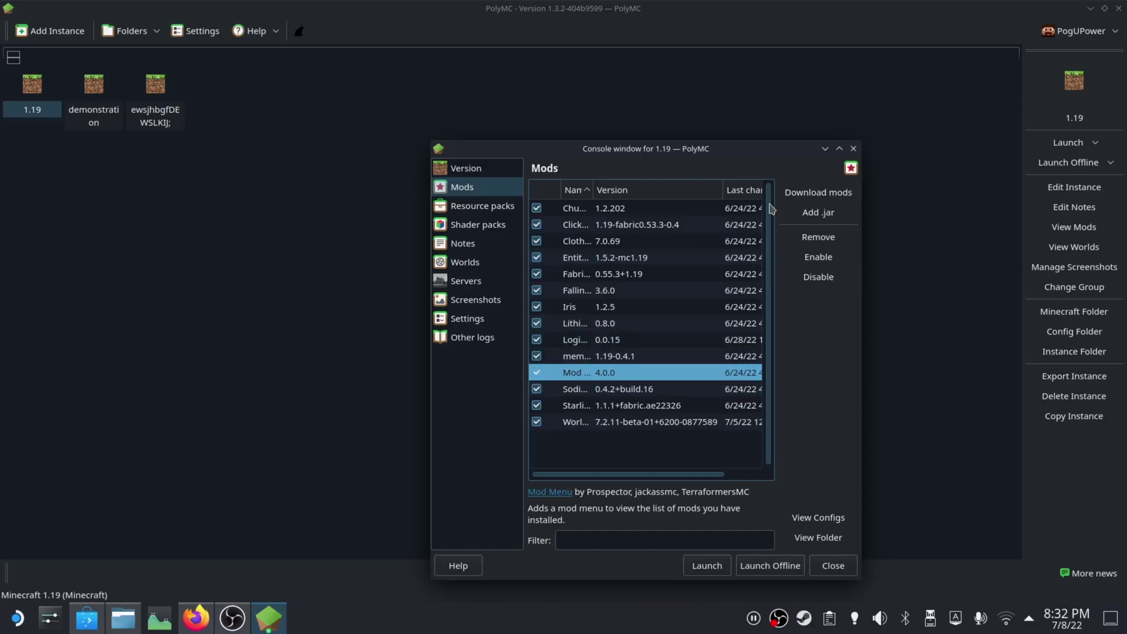
pyautogui.click(587, 390)
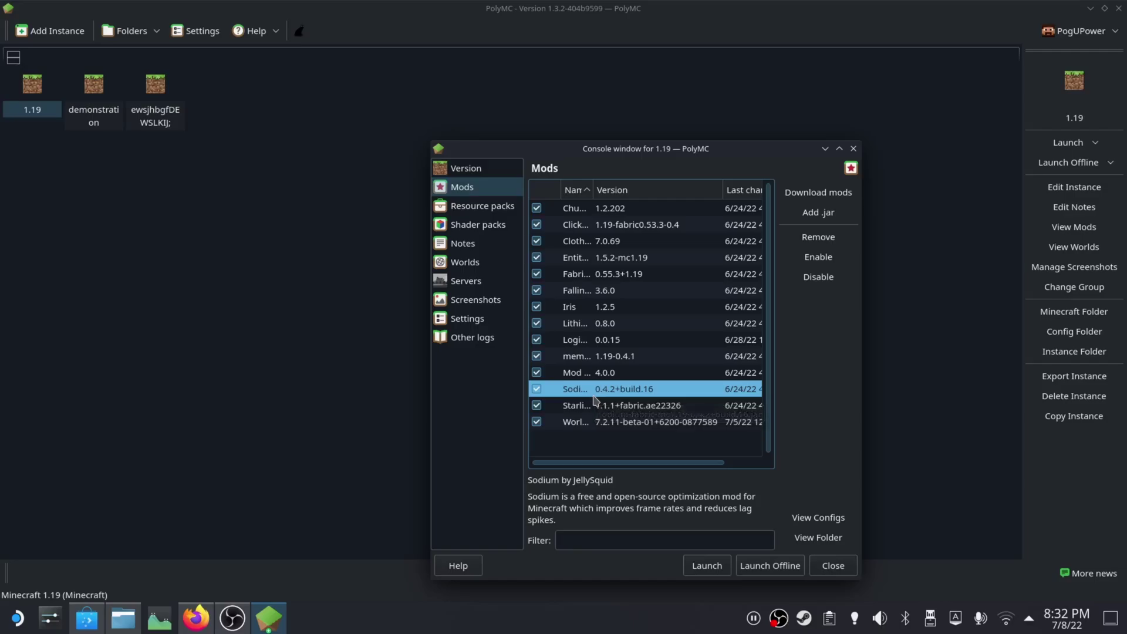
pyautogui.click(593, 405)
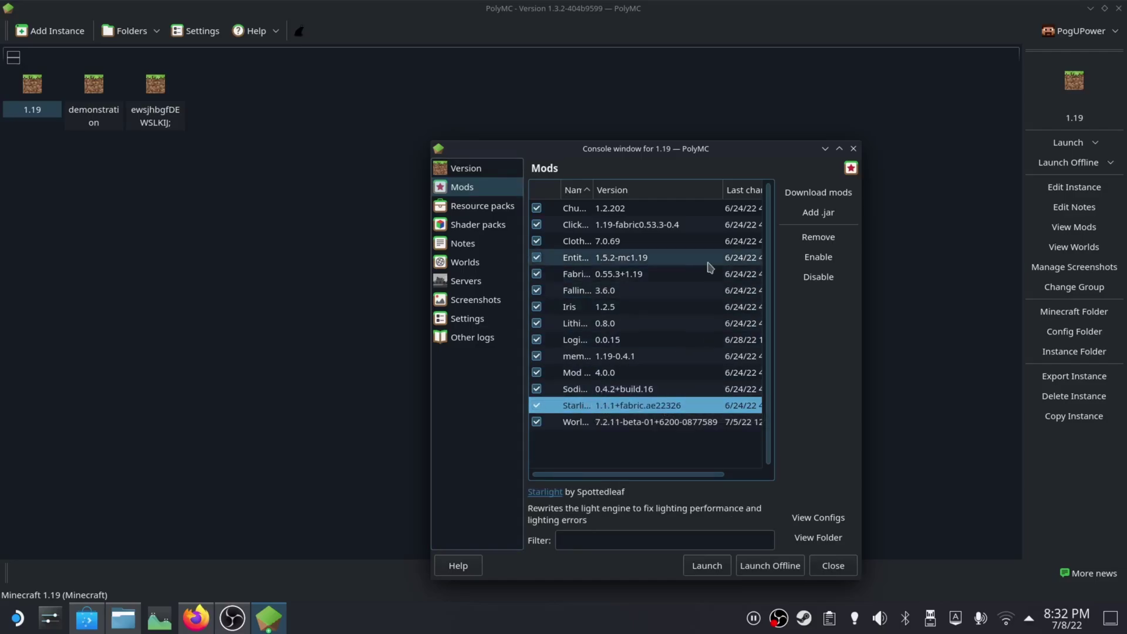
pyautogui.click(593, 423)
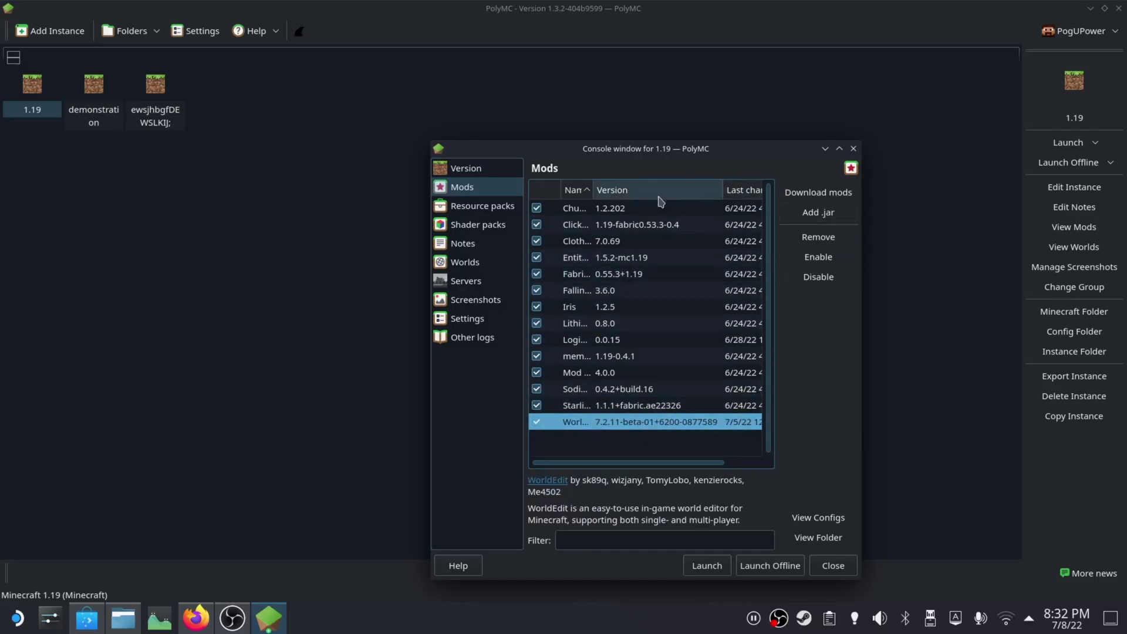
pyautogui.click(853, 149)
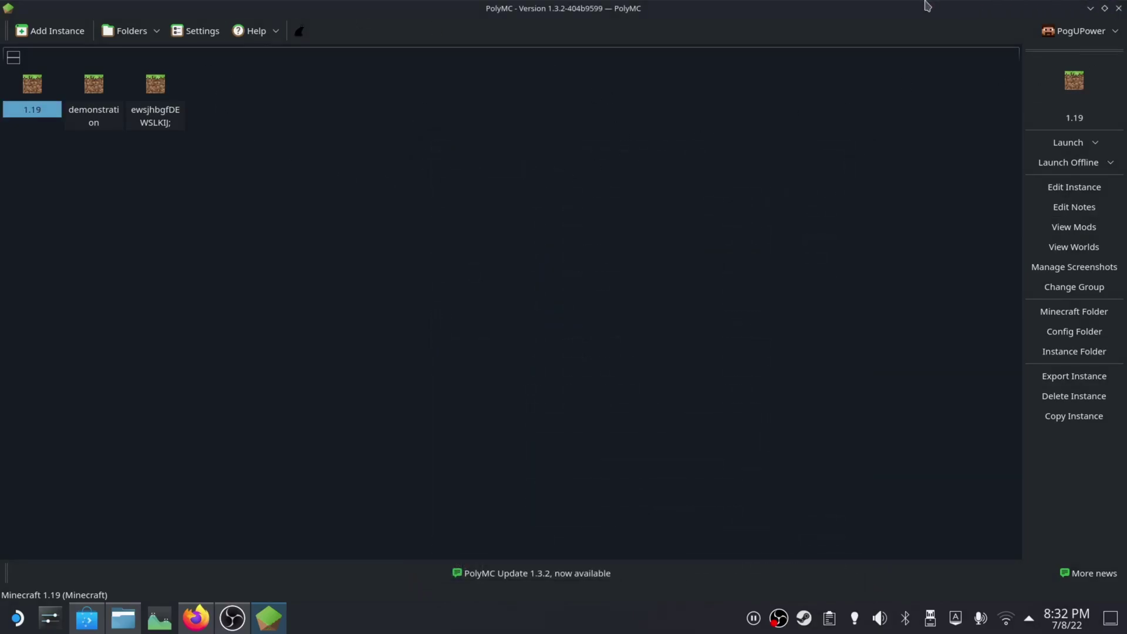
# Switch to the Steam library, look through its games list, and return to it after a glance at the desktop.
pyautogui.rightClick(804, 618)
pyautogui.click(821, 493)
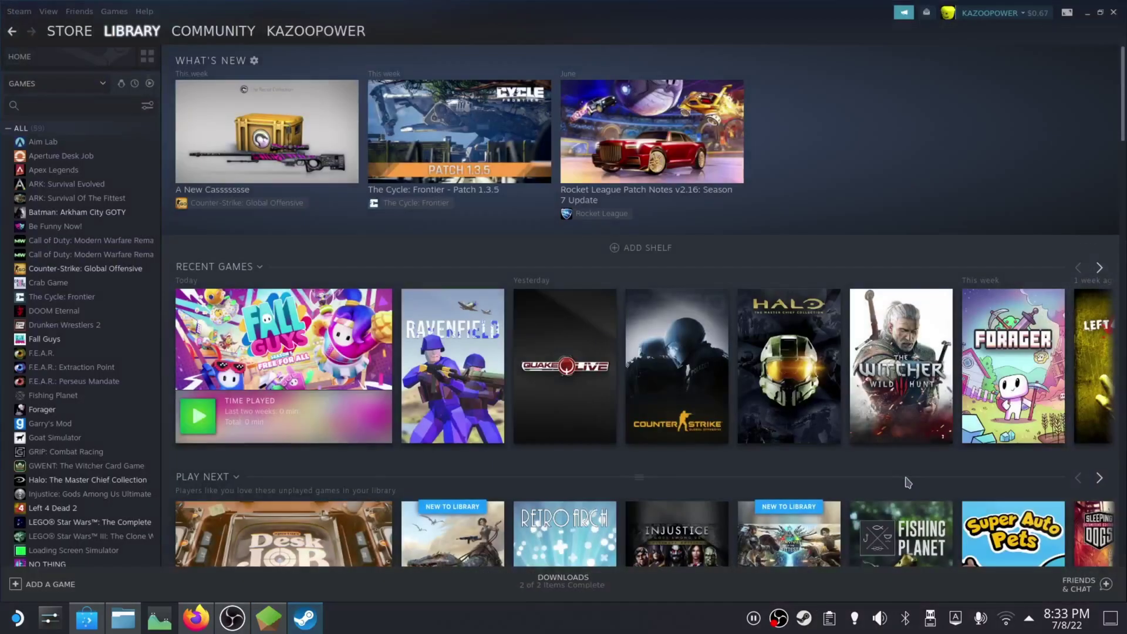
pyautogui.scroll(-5, 147, 294)
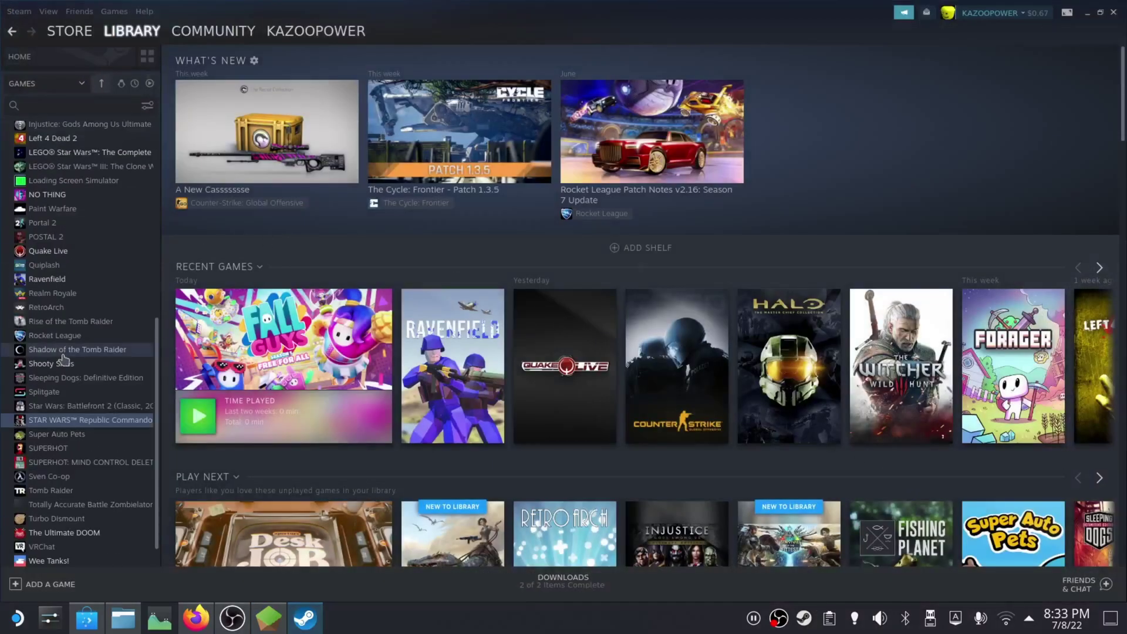
pyautogui.click(1110, 617)
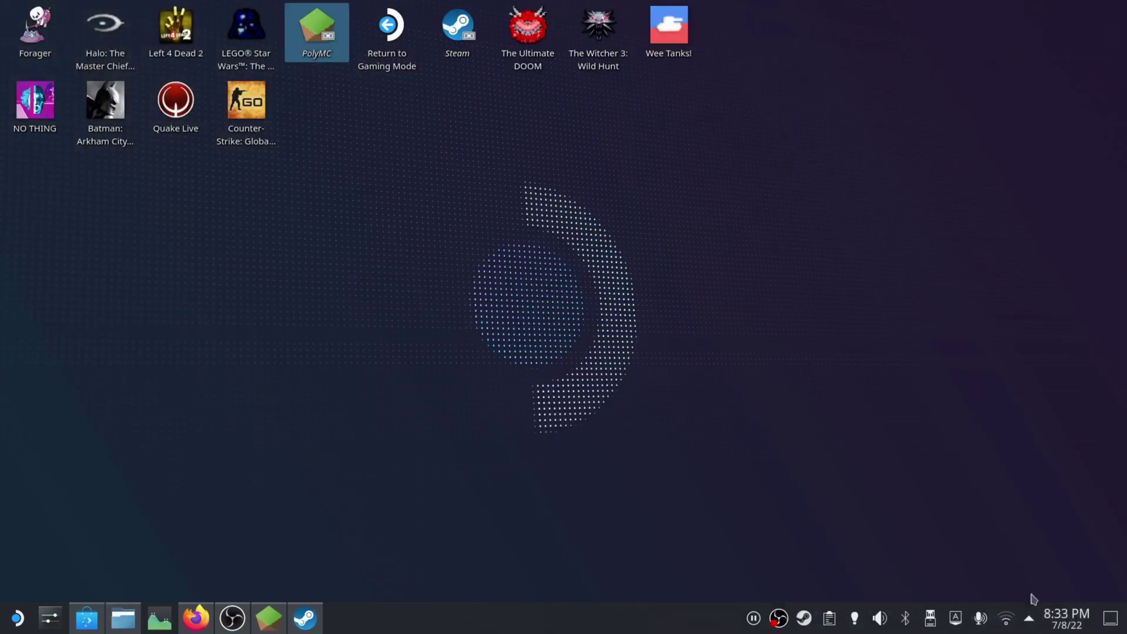
pyautogui.click(305, 618)
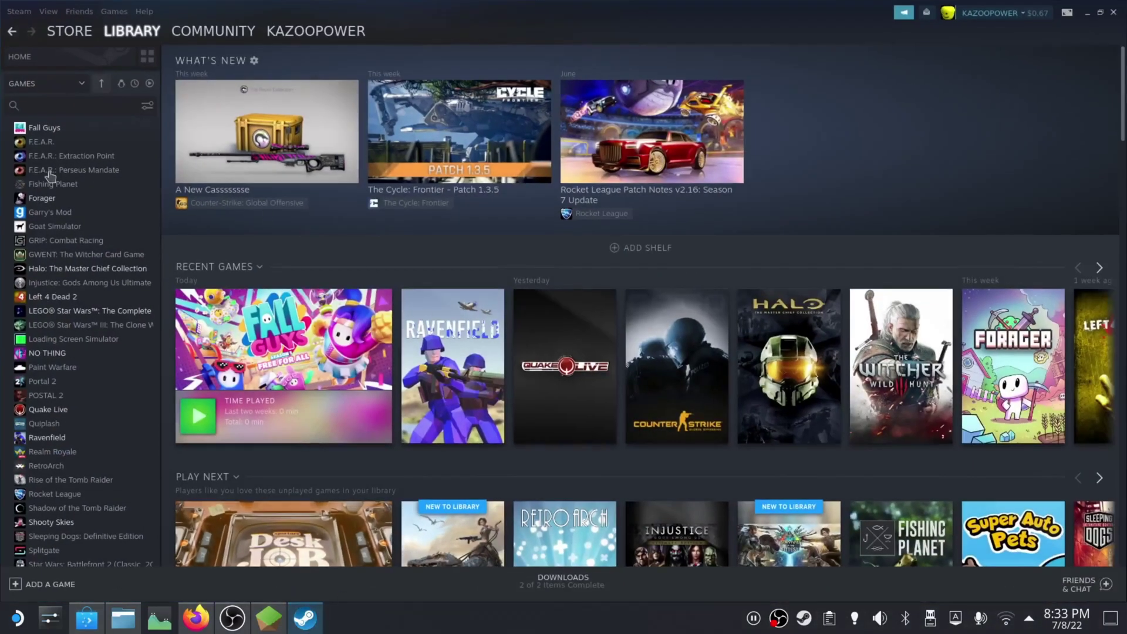
# Add PolyMC to the library as a non-Steam game and open its library page.
pyautogui.click(18, 586)
pyautogui.click(45, 543)
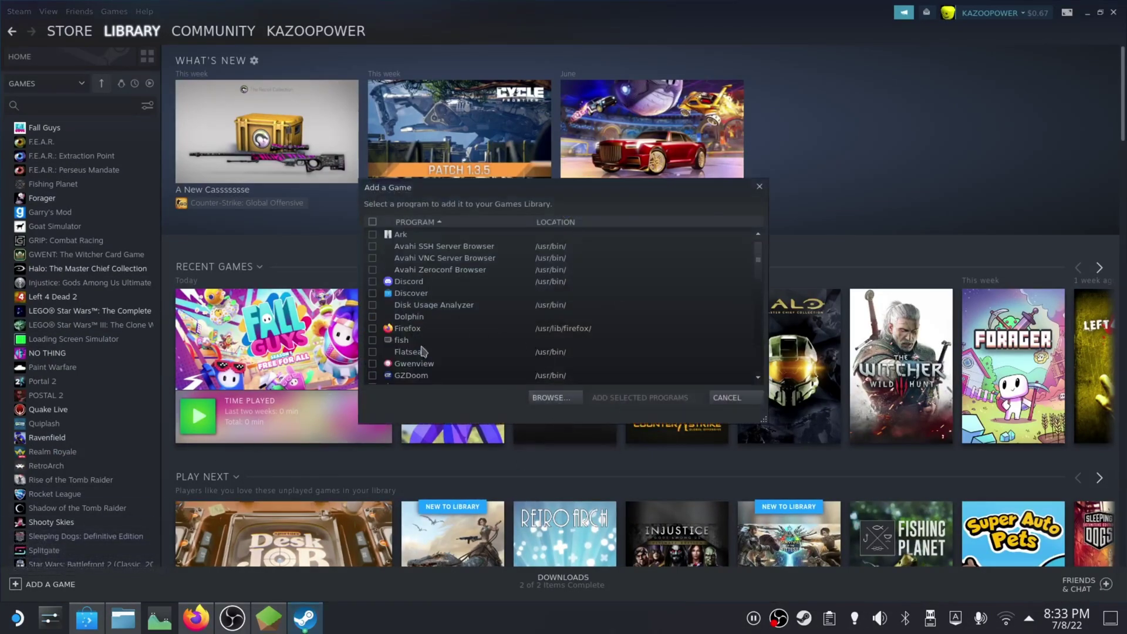
pyautogui.scroll(-4, 446, 285)
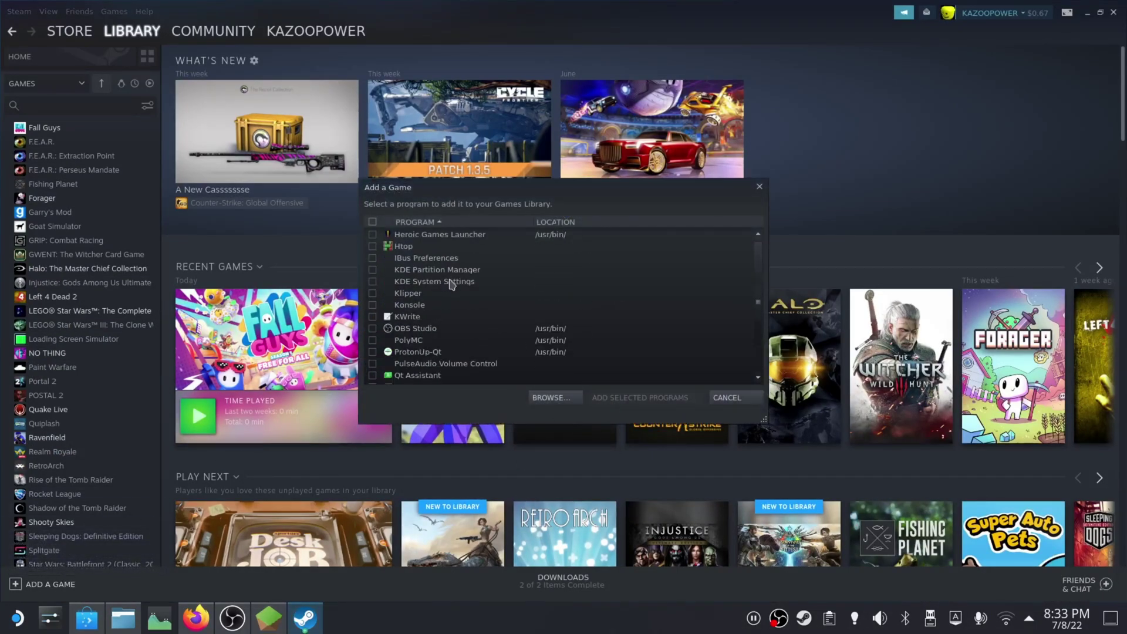
pyautogui.click(372, 340)
pyautogui.click(640, 397)
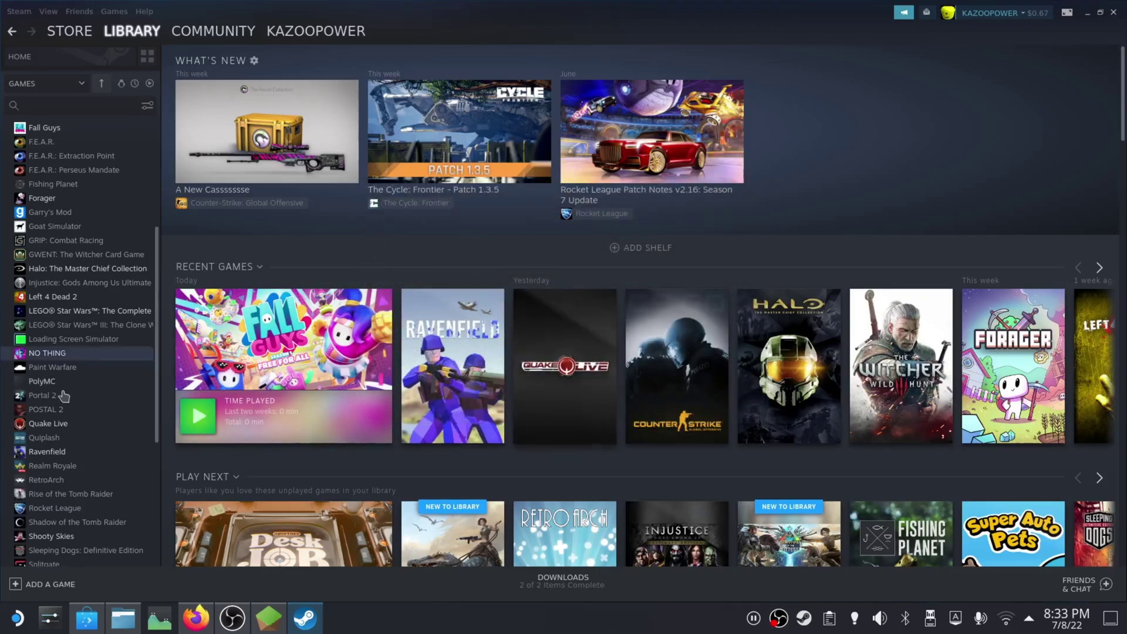
pyautogui.click(44, 381)
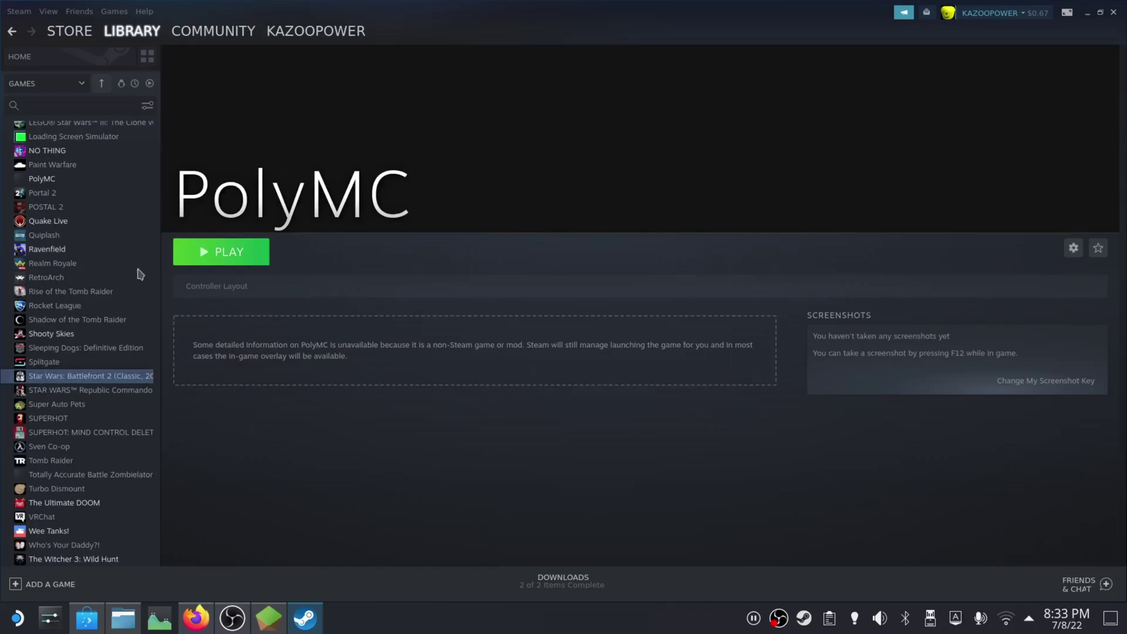
# View the custom artwork on the Fall Guys library page and return to PolyMC's page.
pyautogui.scroll(5, 88, 293)
pyautogui.click(134, 187)
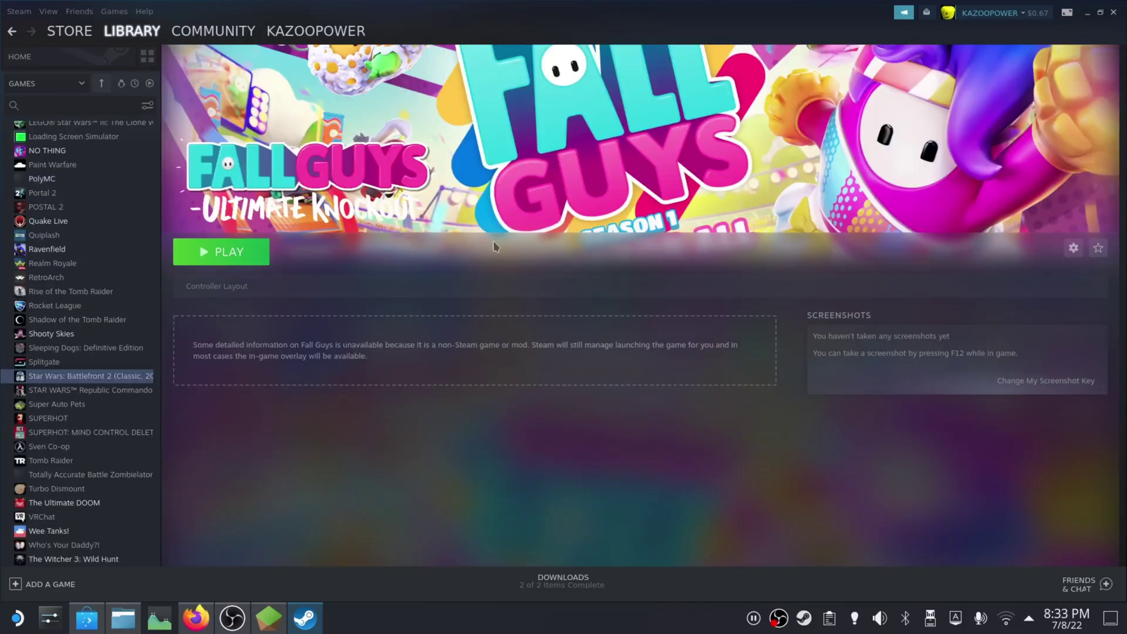
pyautogui.click(79, 180)
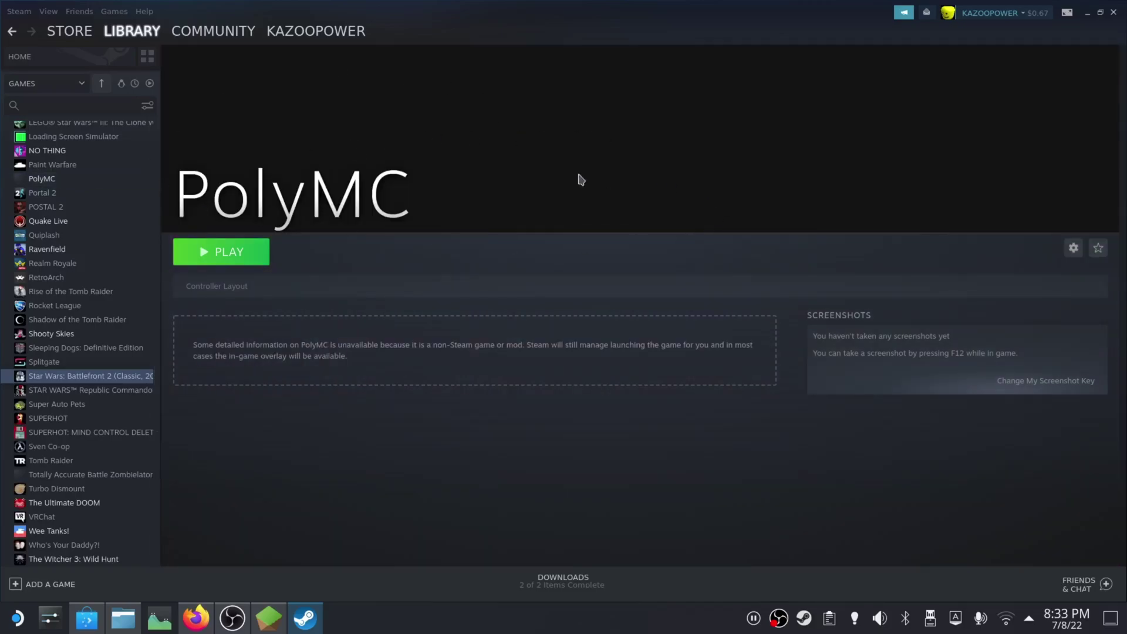
# Switch to Firefox, browse SteamGridDB's Minecraft grids, heroes, logos and icons, and return to PolyMC's page in Steam.
pyautogui.click(196, 617)
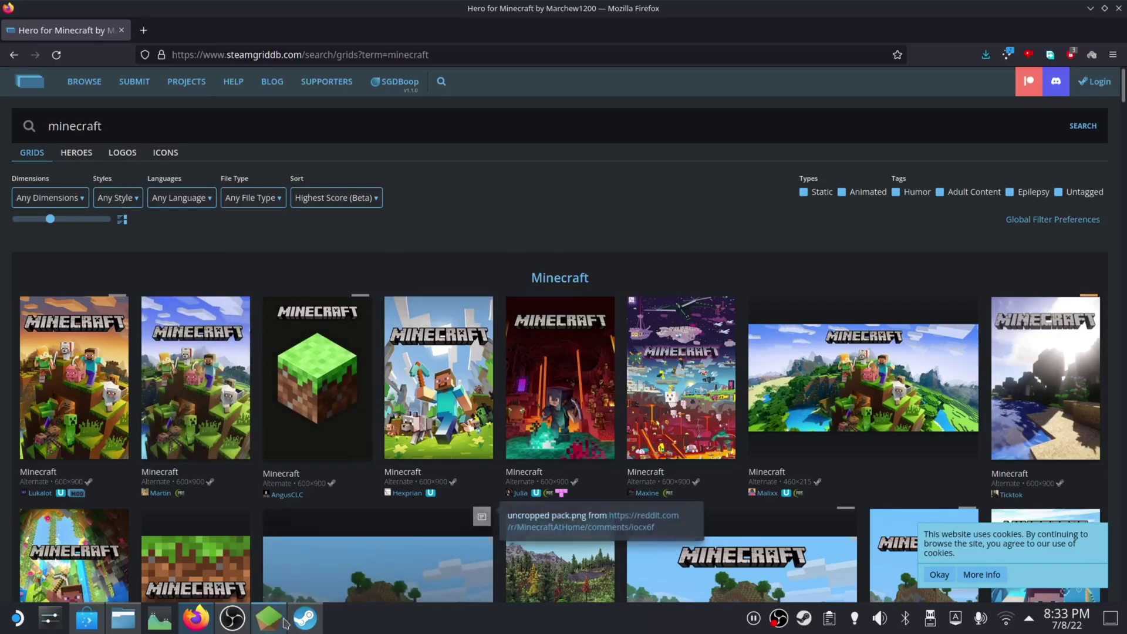
pyautogui.click(316, 613)
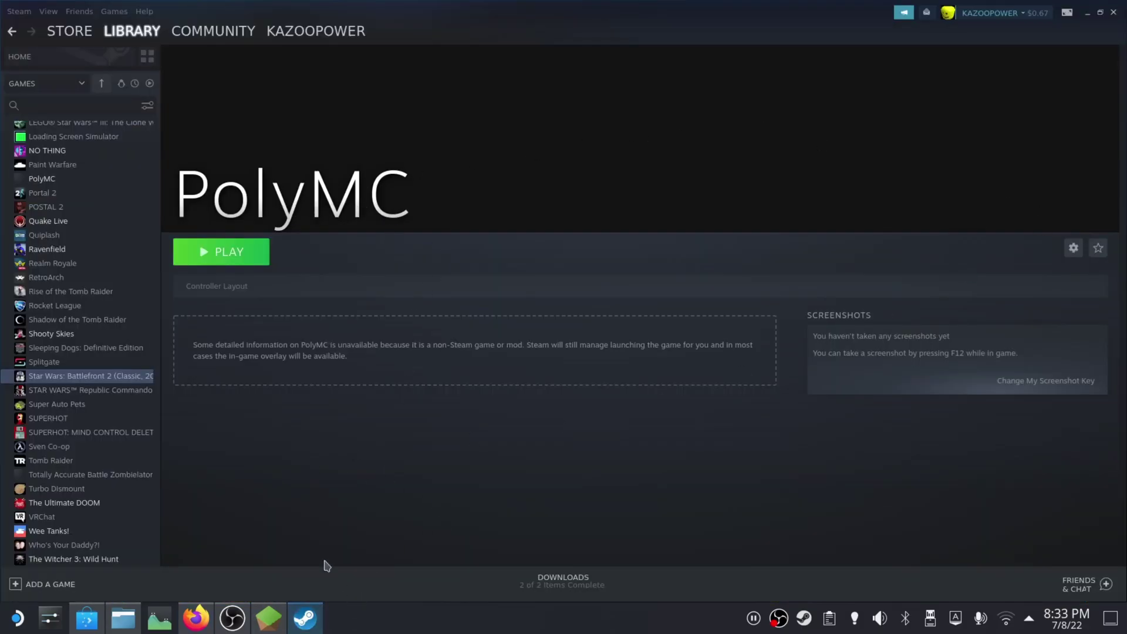
pyautogui.click(196, 618)
pyautogui.click(65, 154)
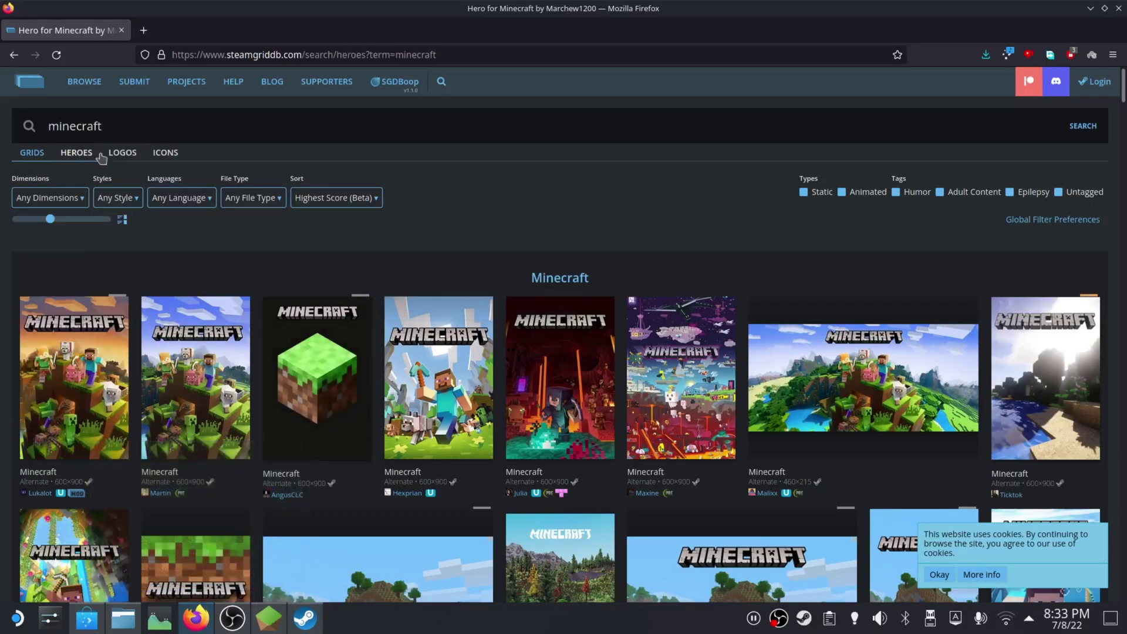
pyautogui.click(117, 197)
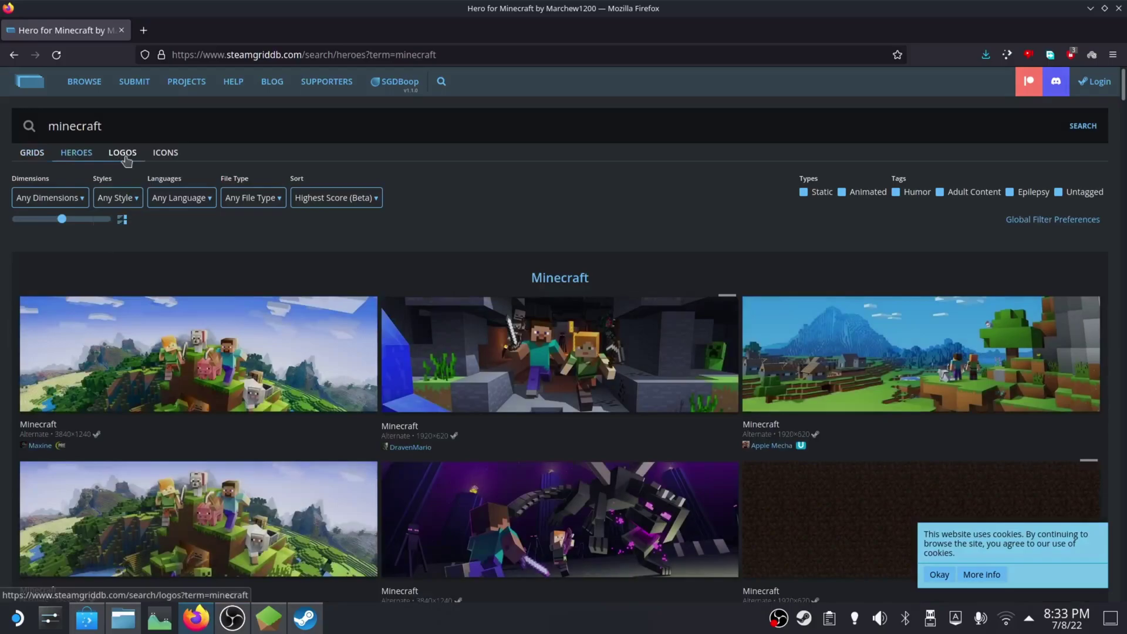
pyautogui.click(122, 153)
pyautogui.click(176, 198)
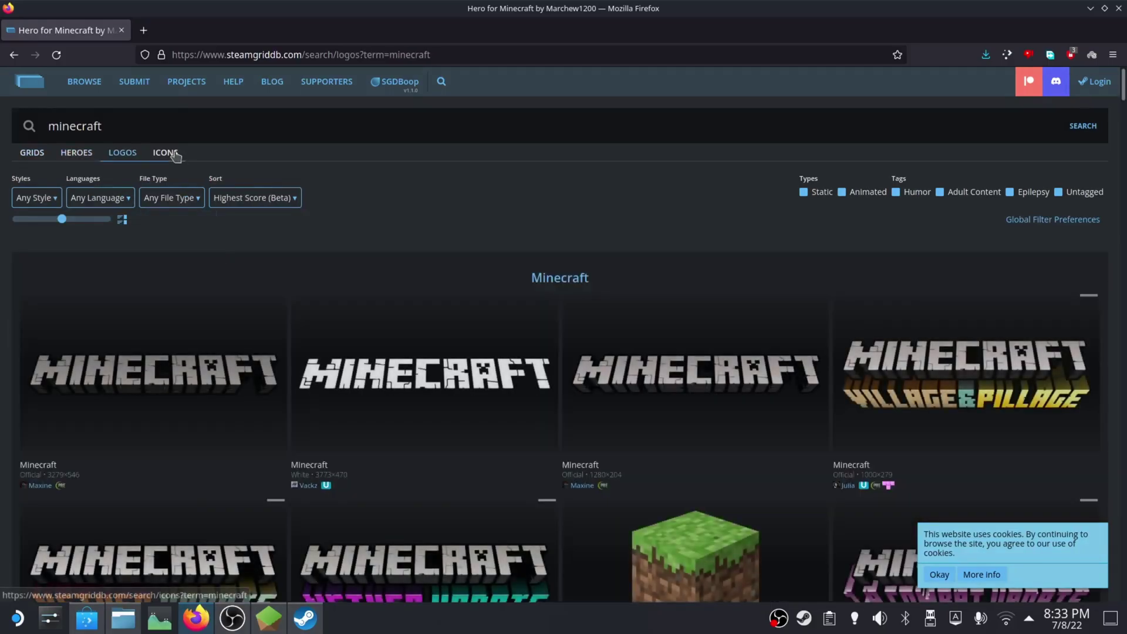
pyautogui.click(166, 152)
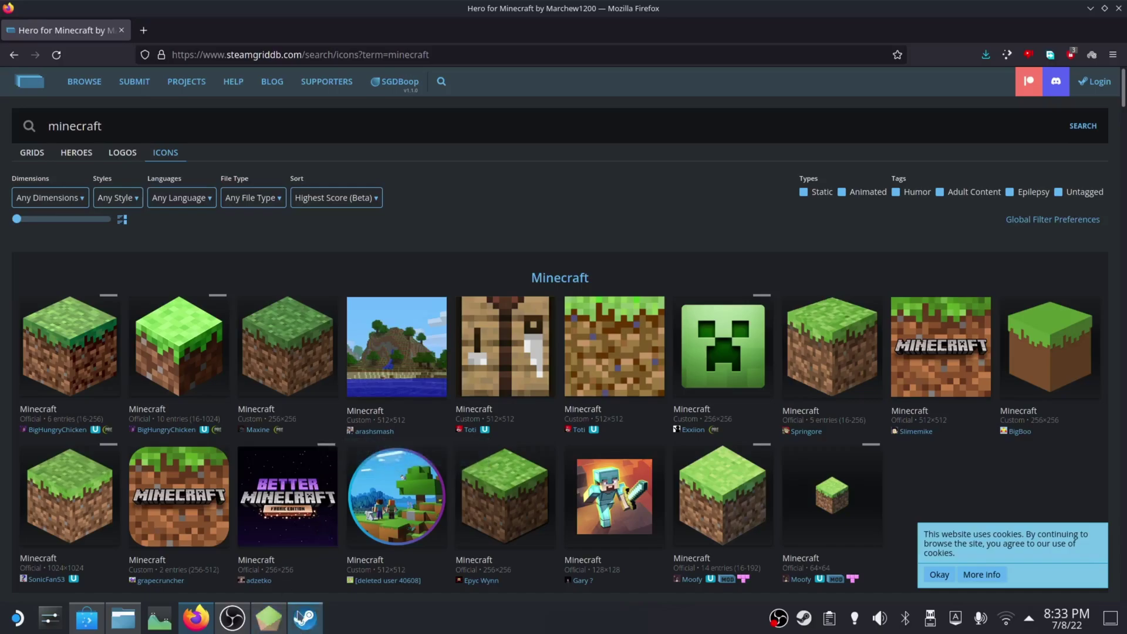
pyautogui.click(305, 618)
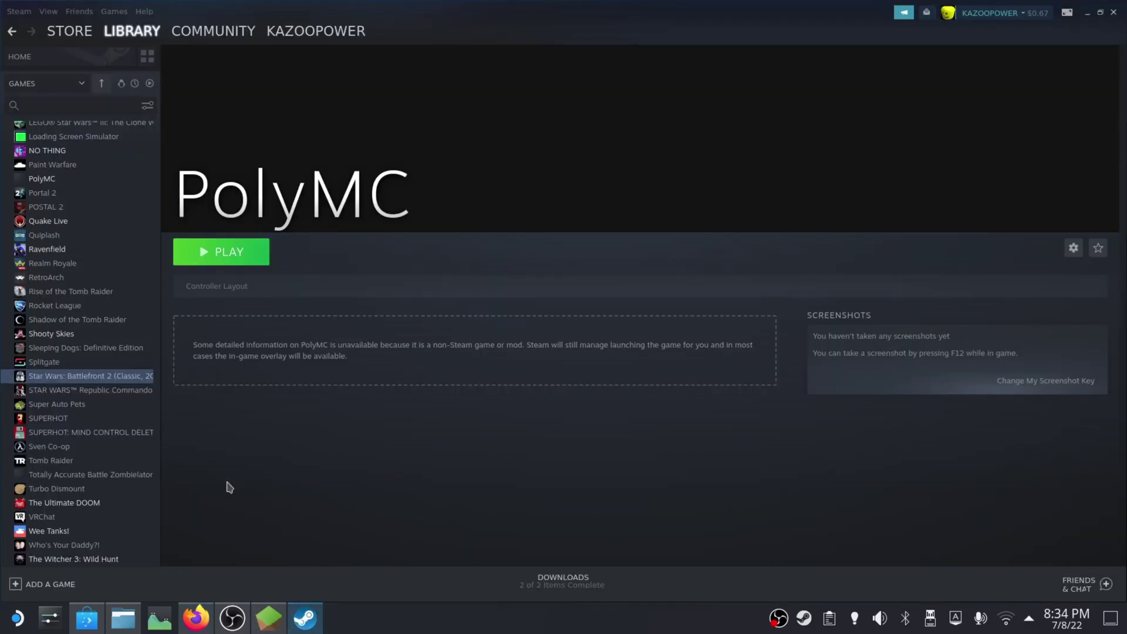
# Set hero.jpg from the Minecraft pictures folder as PolyMC's custom background, listing all file types to find it.
pyautogui.rightClick(651, 132)
pyautogui.click(673, 146)
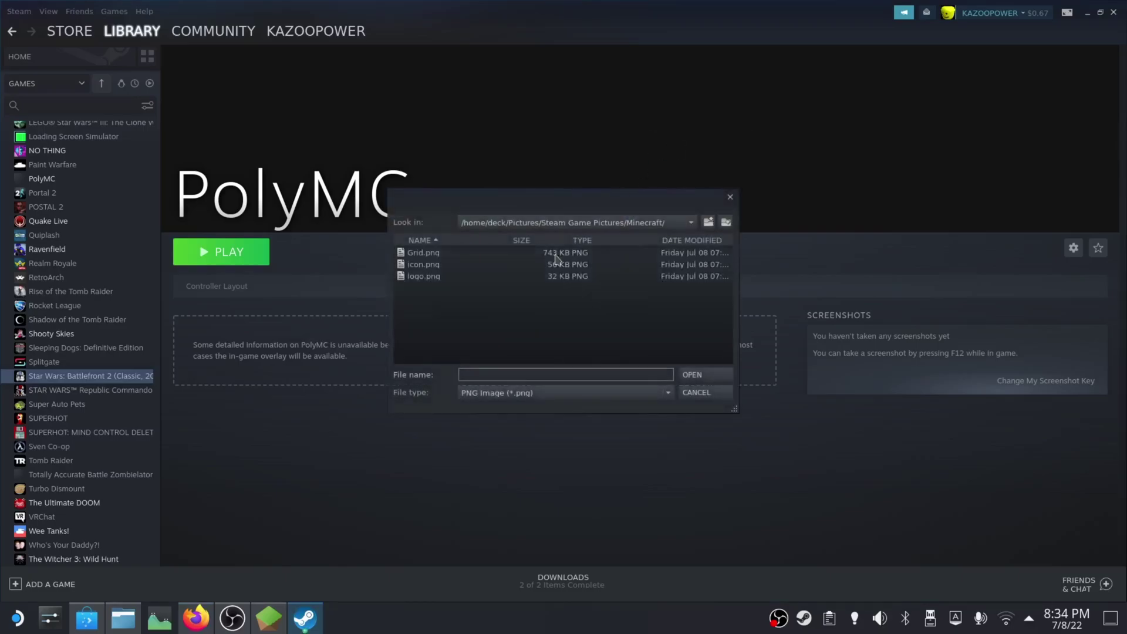
pyautogui.click(503, 392)
pyautogui.click(480, 407)
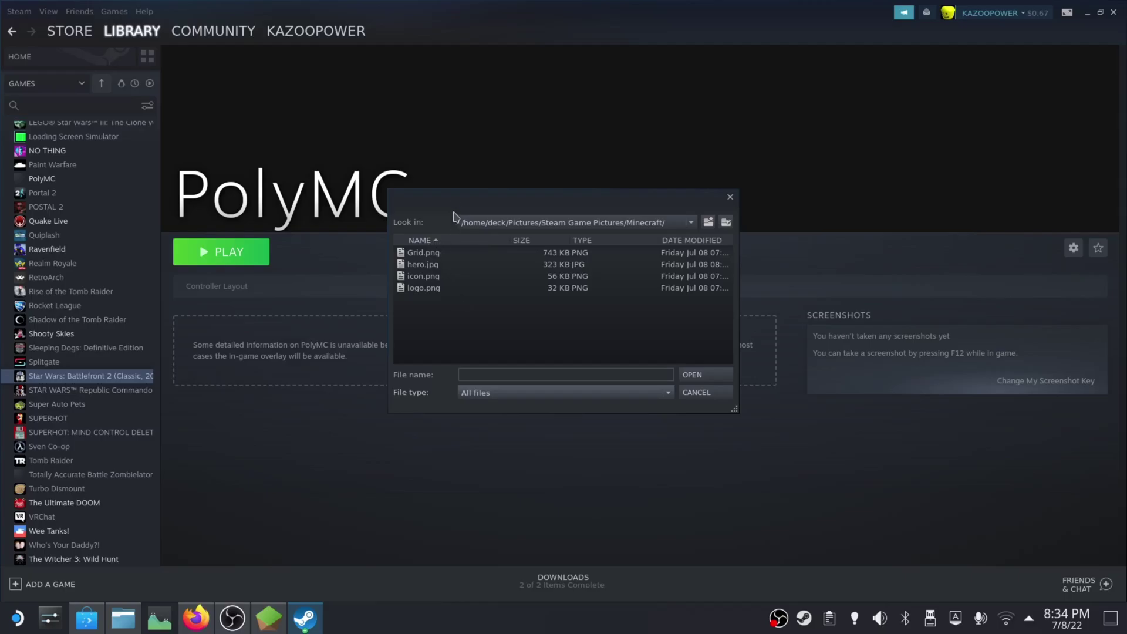
pyautogui.click(435, 265)
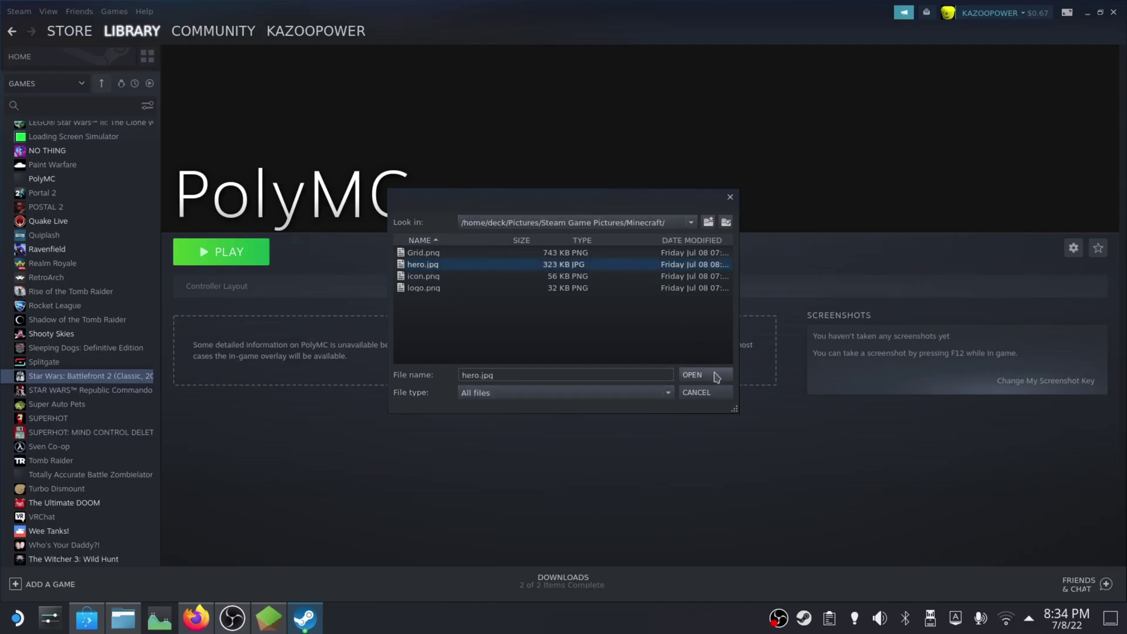
pyautogui.click(713, 374)
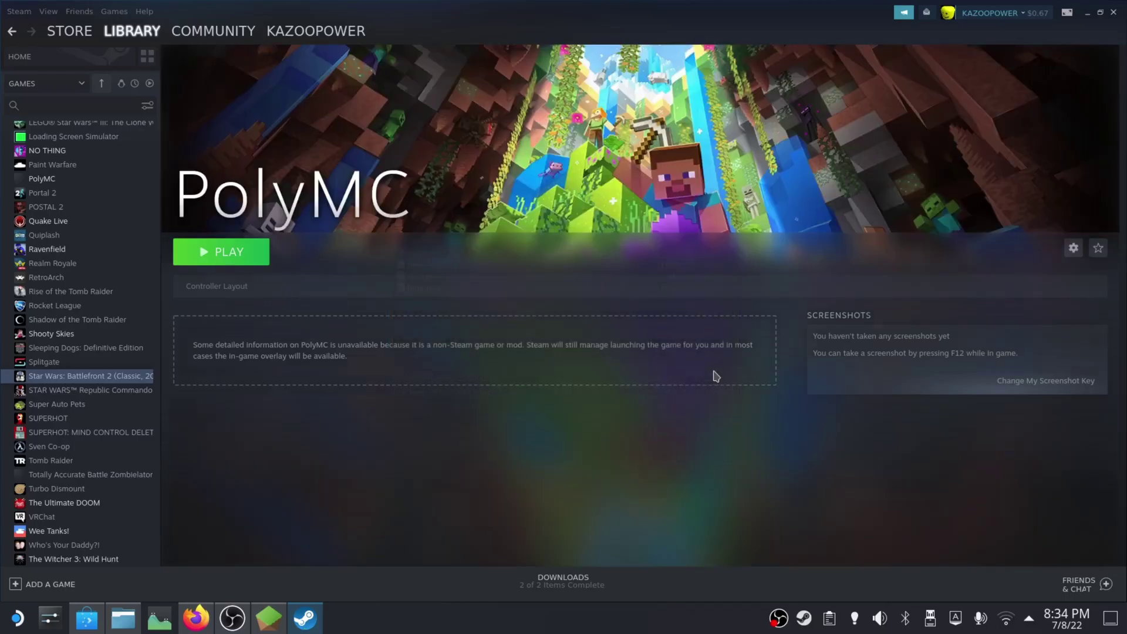
# Set logo.png from the Minecraft pictures folder as PolyMC's custom logo.
pyautogui.rightClick(362, 209)
pyautogui.click(401, 233)
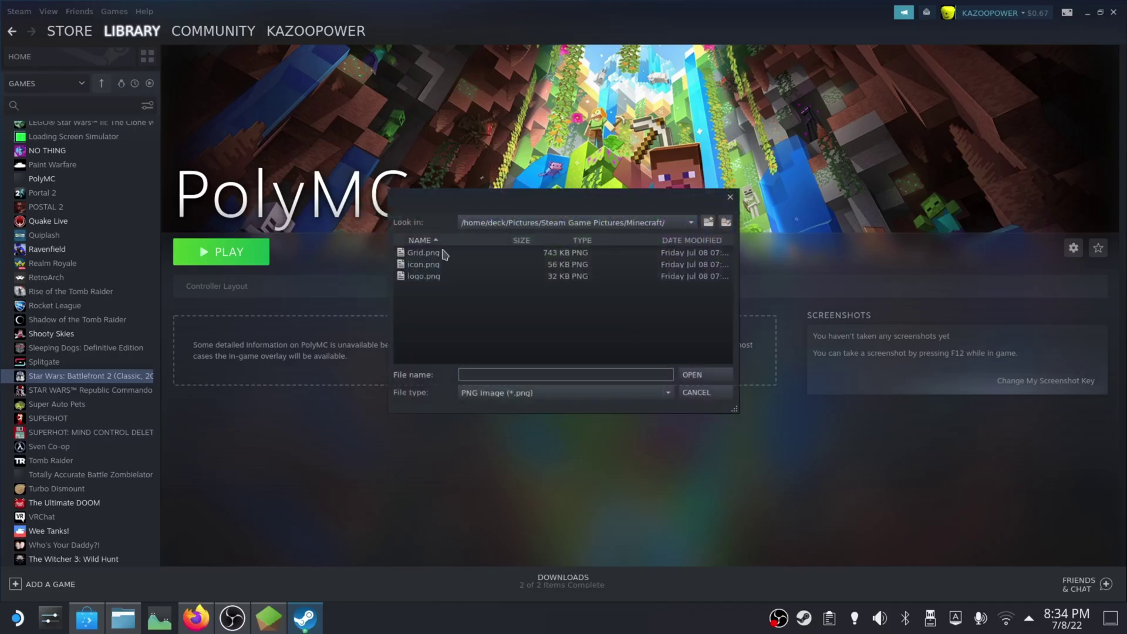
pyautogui.click(438, 276)
pyautogui.click(698, 374)
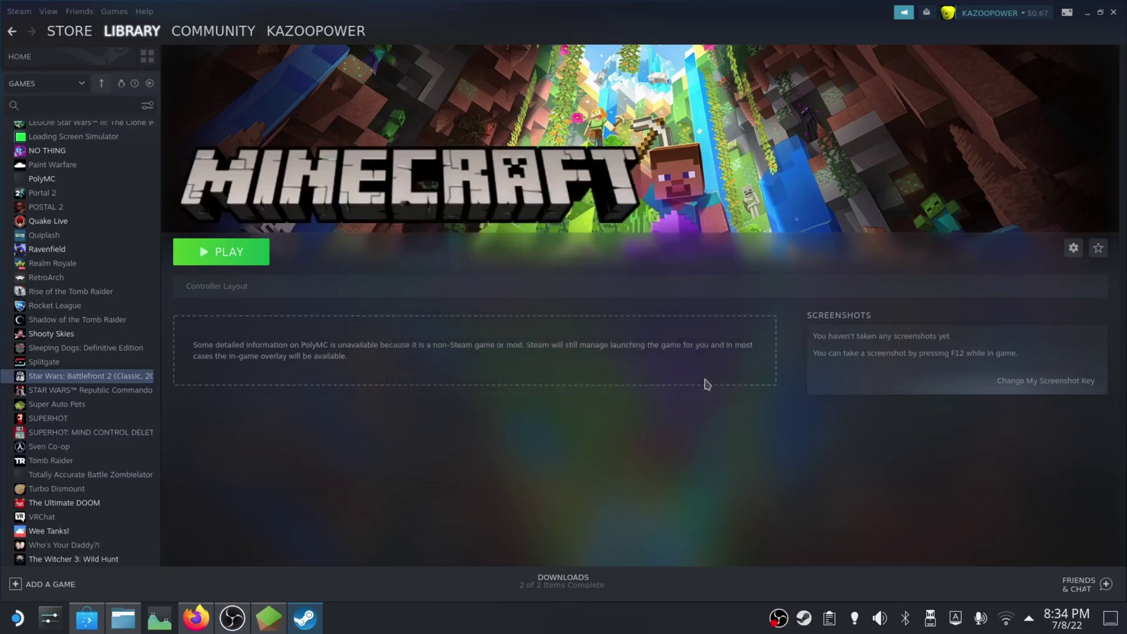
# Open the icon chooser in PolyMC's shortcut properties and browse to /home/deck/Pictures/Steam Game Pictures/Minecraft.
pyautogui.click(1073, 248)
pyautogui.click(1018, 315)
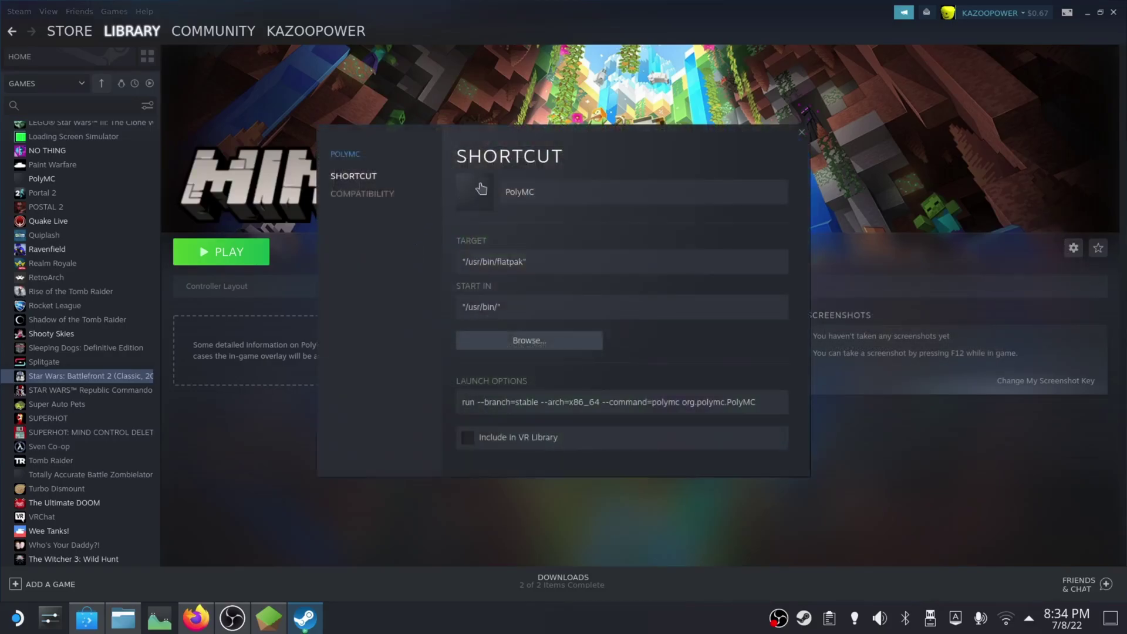
pyautogui.click(480, 189)
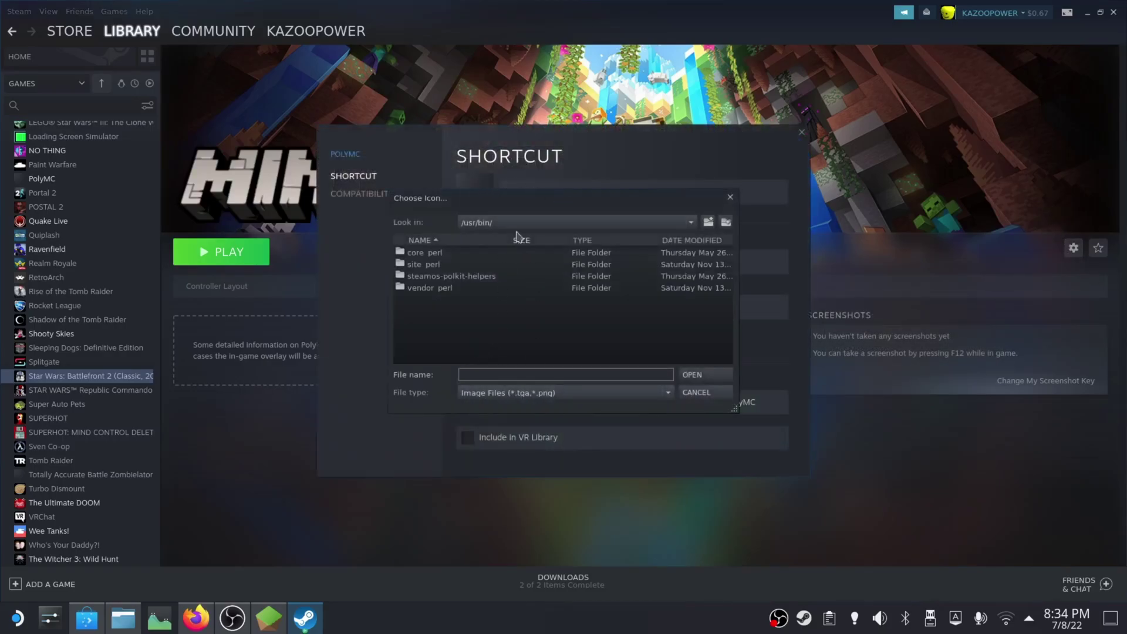
pyautogui.click(490, 222)
pyautogui.click(489, 263)
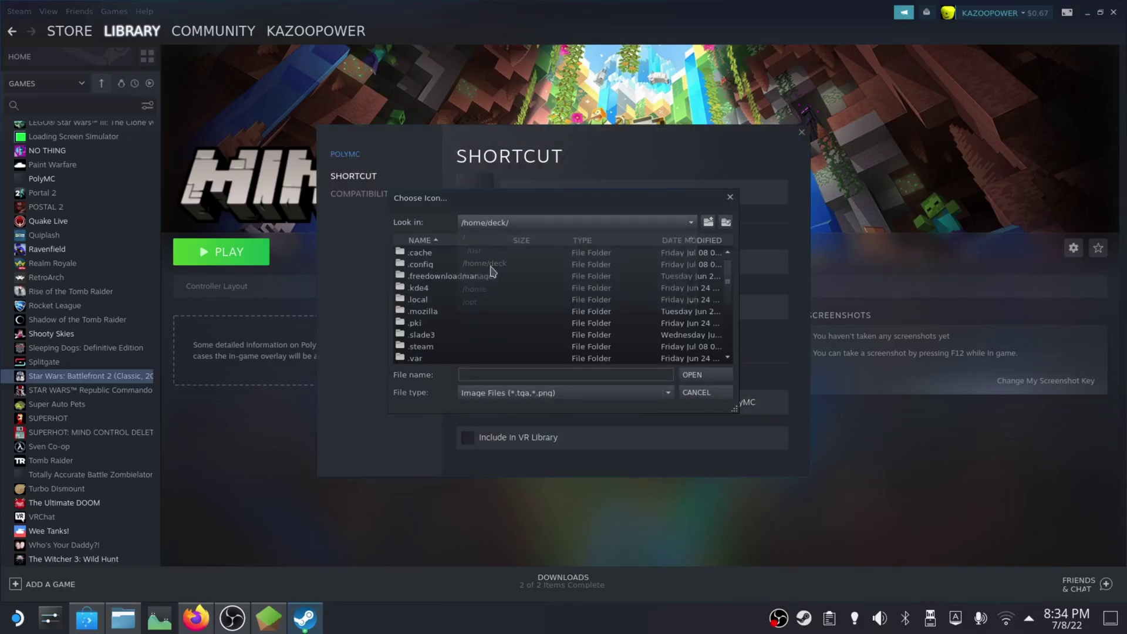
pyautogui.doubleClick(411, 325)
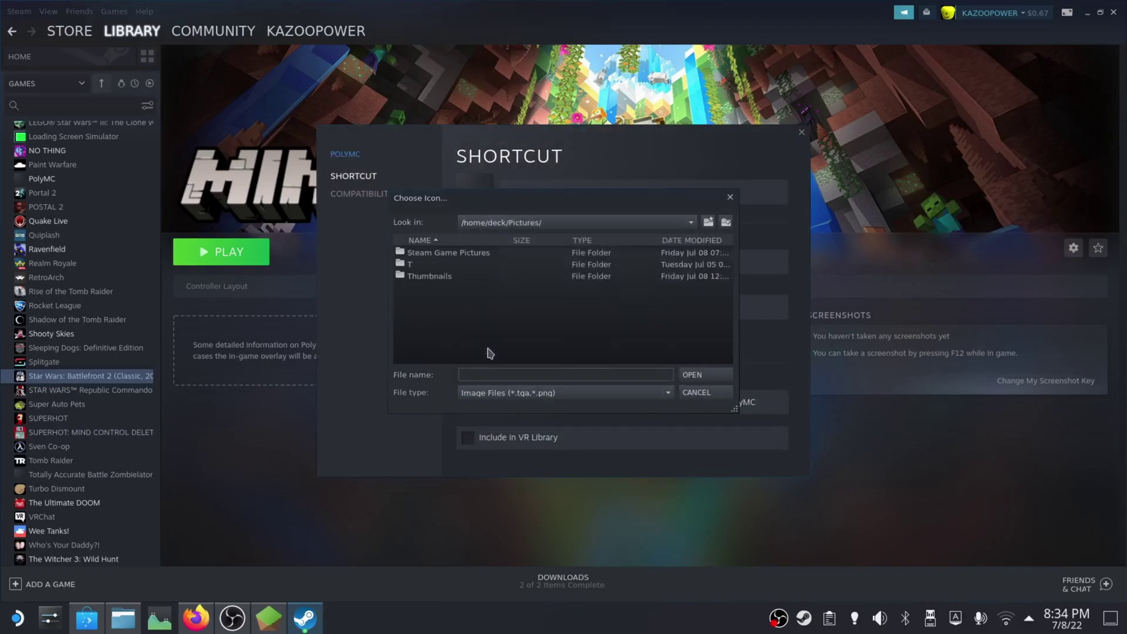
pyautogui.doubleClick(446, 256)
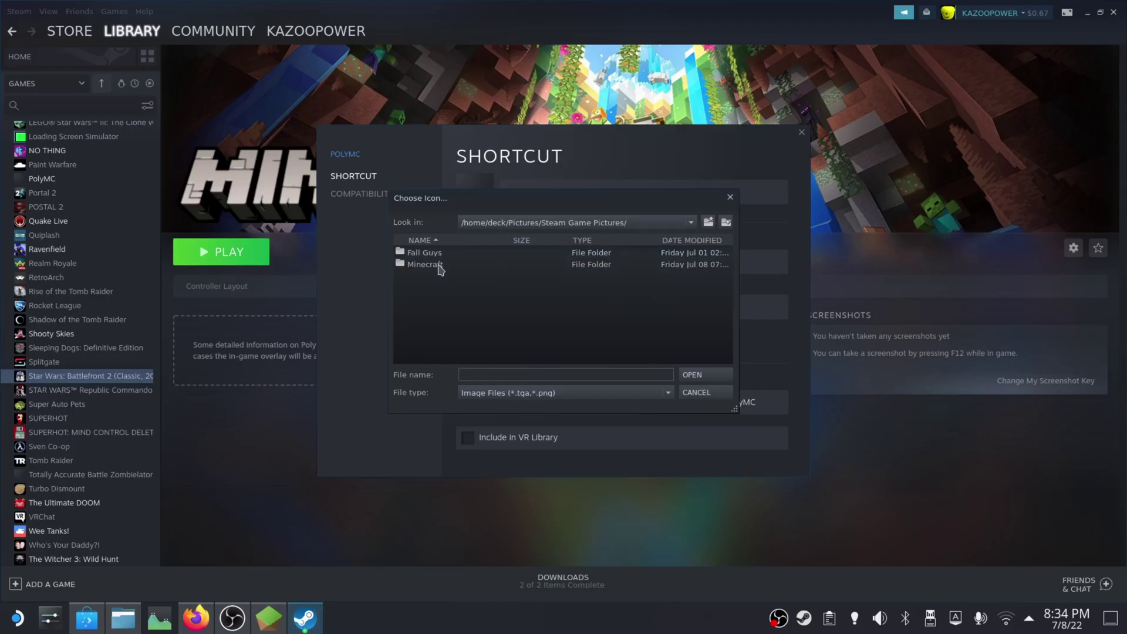
pyautogui.doubleClick(440, 268)
# List all file types, choose icon.png as PolyMC's shortcut icon, and close the properties.
pyautogui.click(493, 393)
pyautogui.click(487, 407)
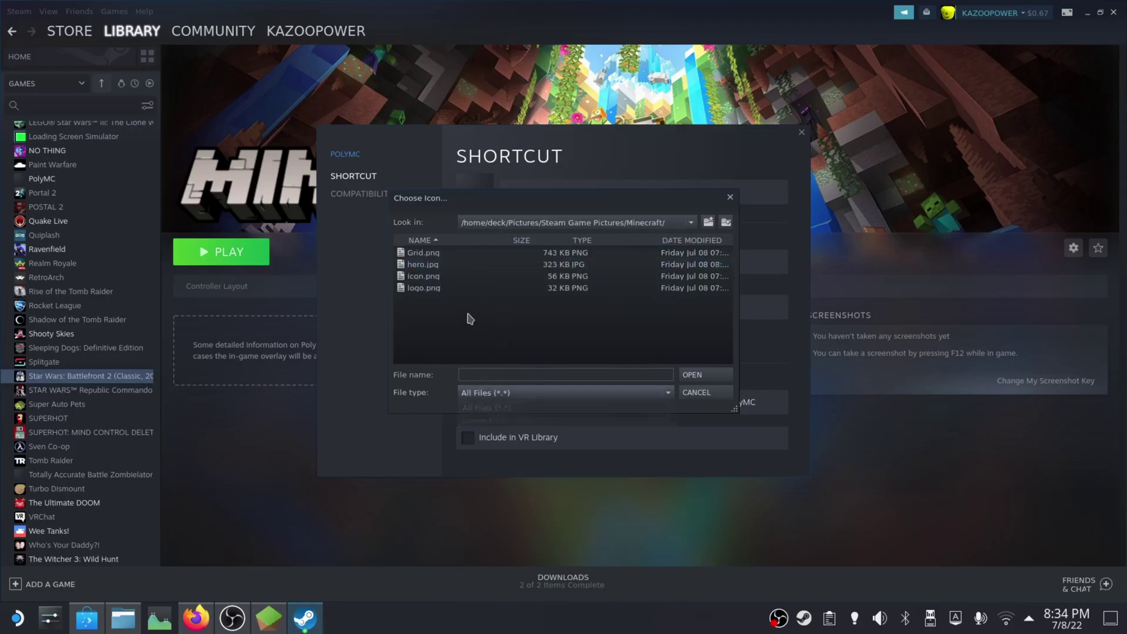
pyautogui.click(431, 276)
pyautogui.click(706, 376)
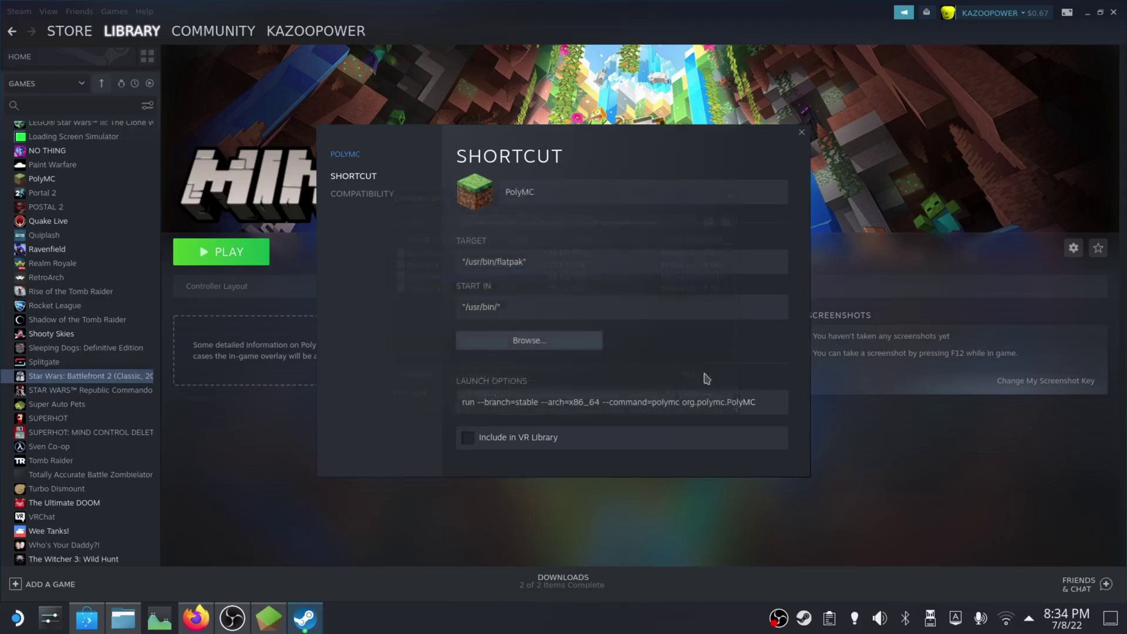
pyautogui.click(801, 131)
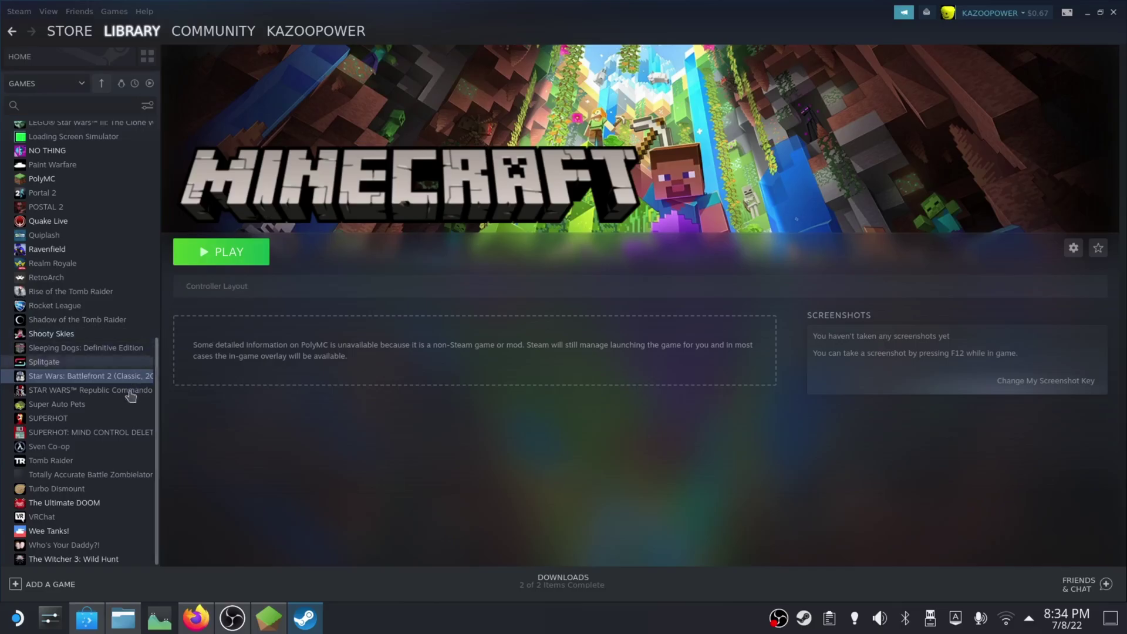
# Remove the PolyMC non-Steam shortcut from the Steam library.
pyautogui.rightClick(40, 179)
pyautogui.moveTo(76, 239)
pyautogui.click(209, 309)
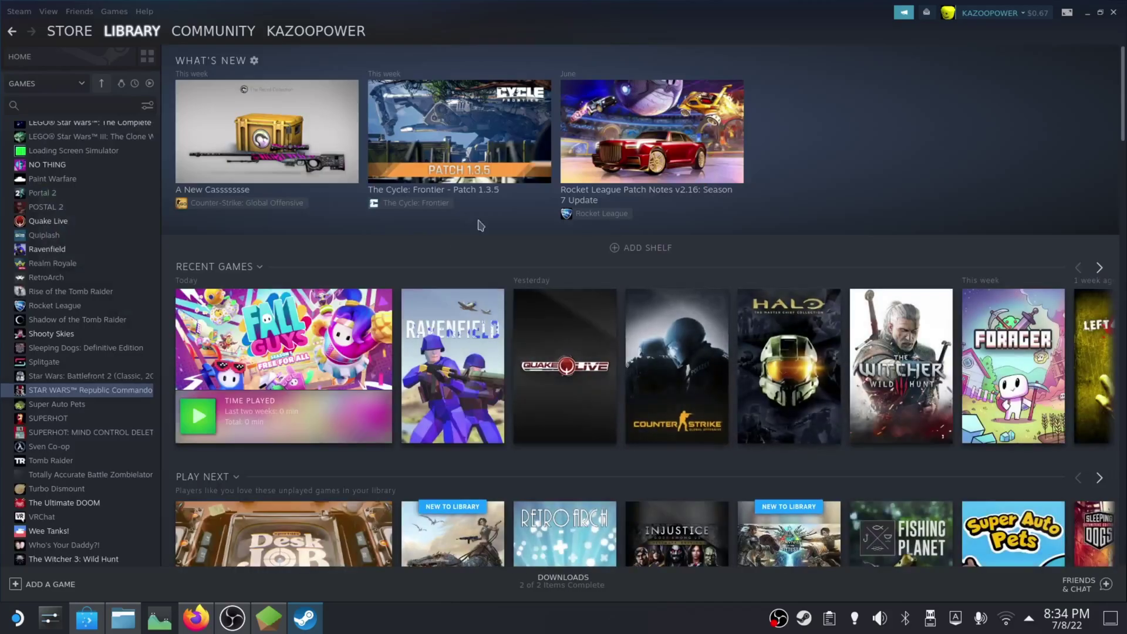
# Switch to PolyMC's Minecraft 1.19 game, load the singleplayer world "Steam Deck World!" and check its debug overlay.
pyautogui.click(267, 627)
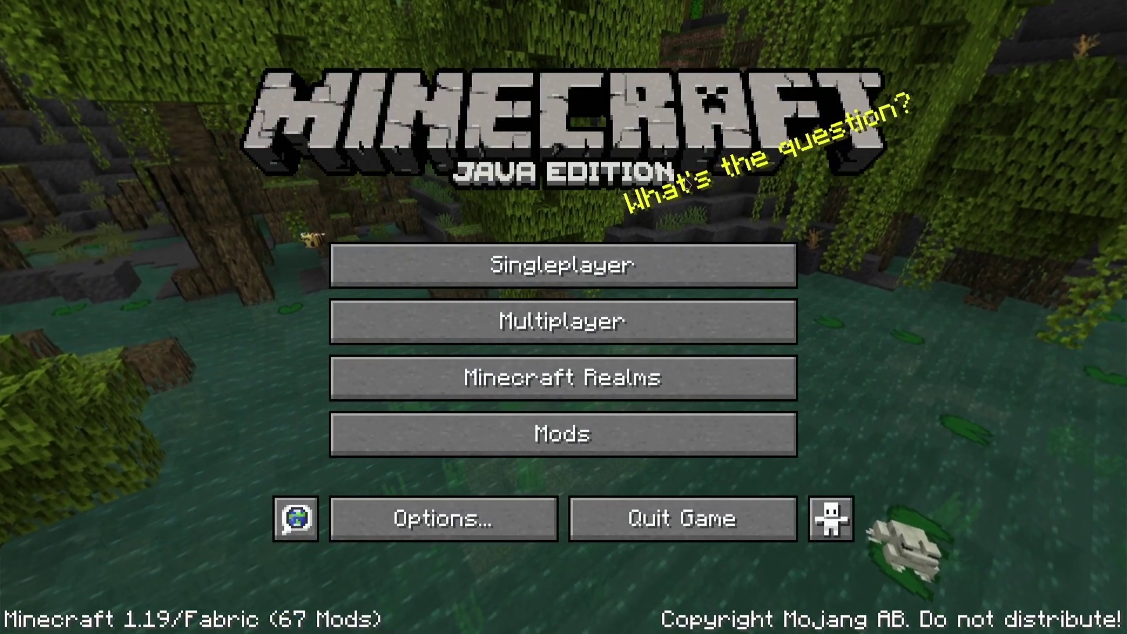
pyautogui.click(552, 272)
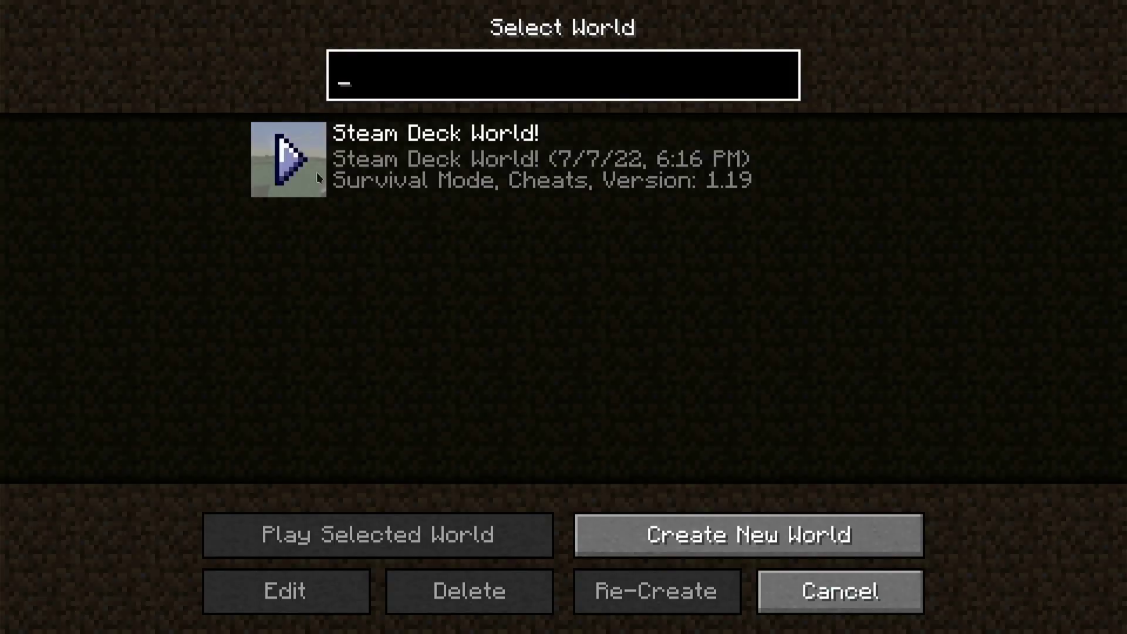
pyautogui.click(298, 162)
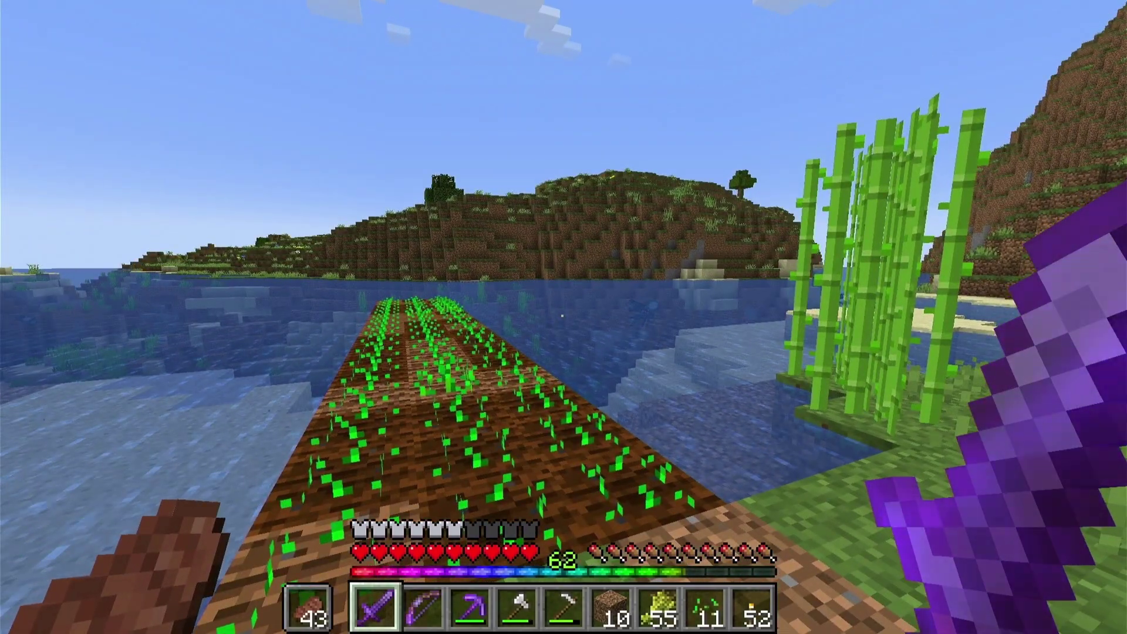
pyautogui.press('F3')
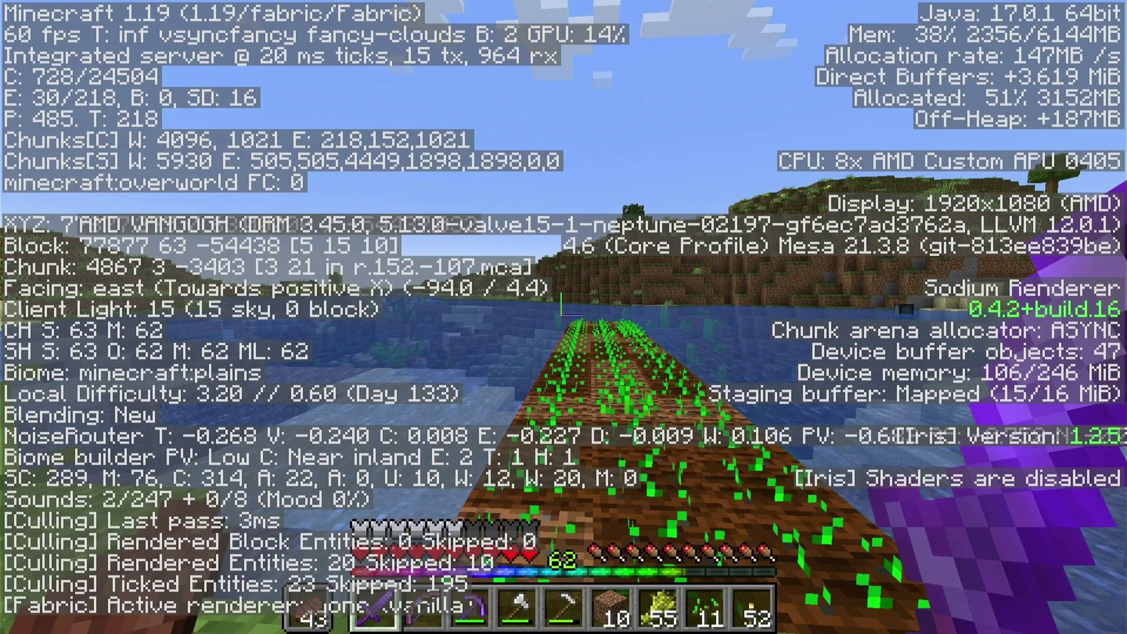
pyautogui.press('F3')
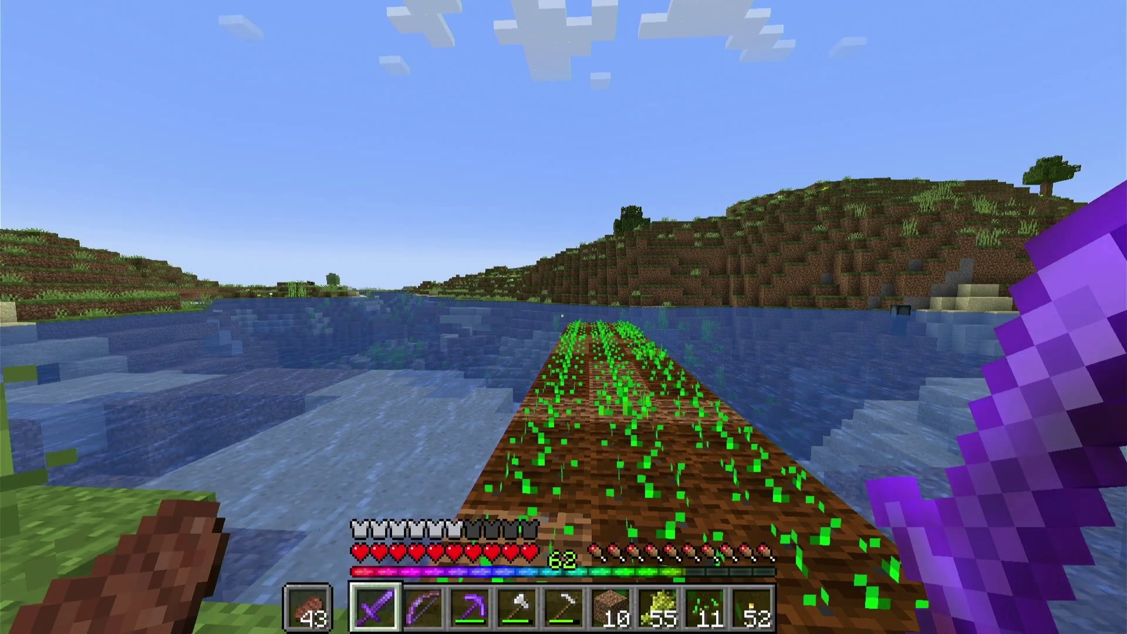
# Set Chunky's pre-generation center to the player's current position with /chunky center.
pyautogui.press('/')
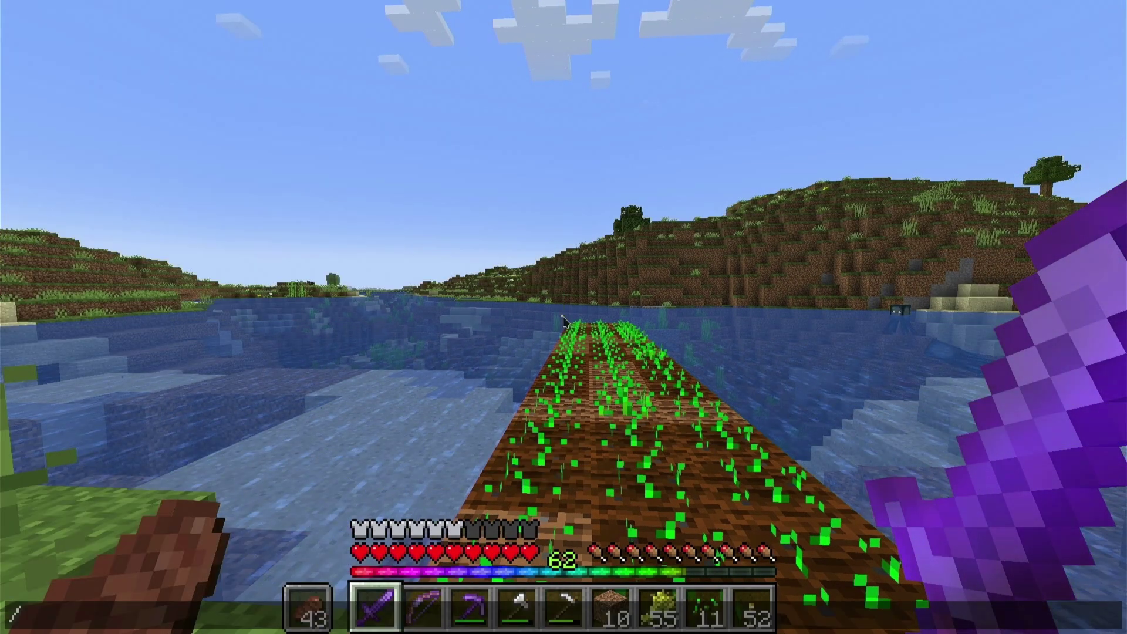
pyautogui.write('chun')
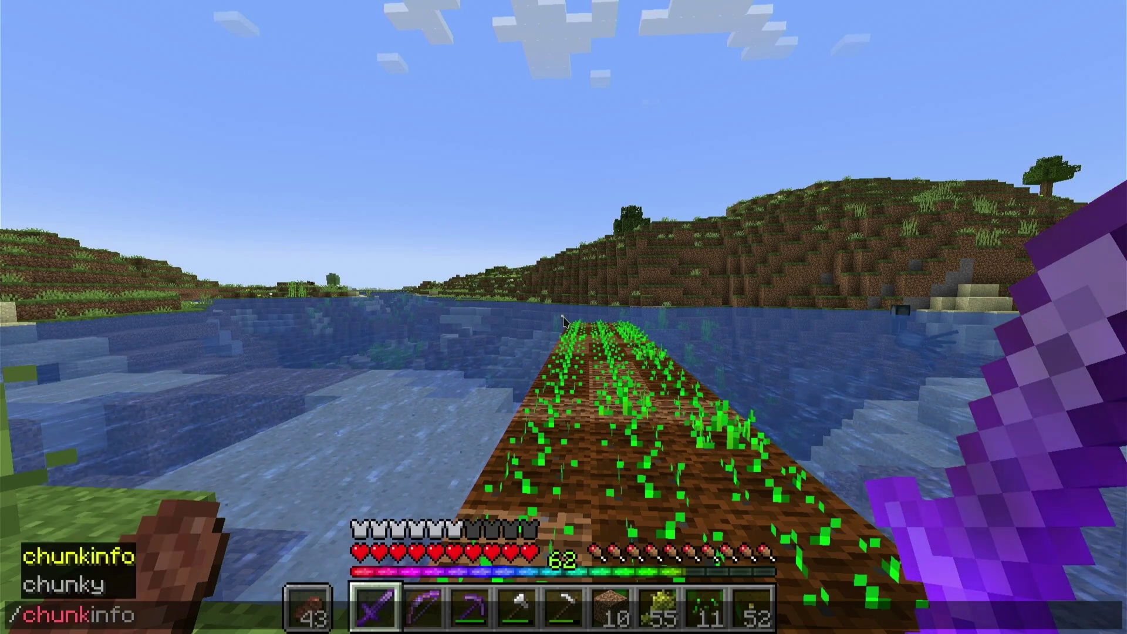
pyautogui.write('ky center')
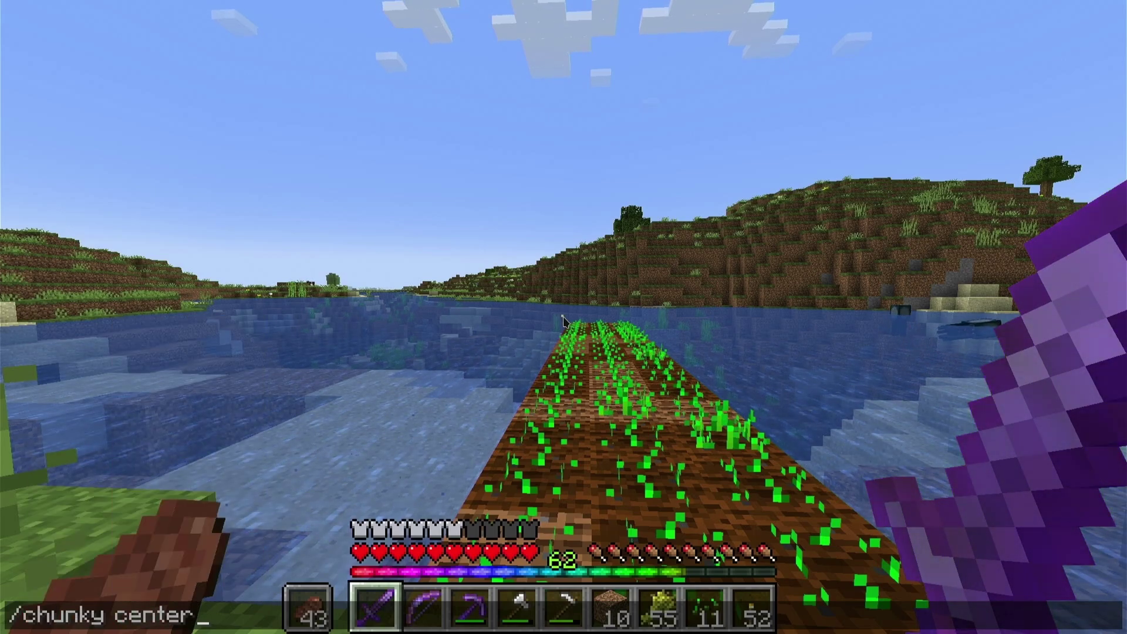
pyautogui.press('Return')
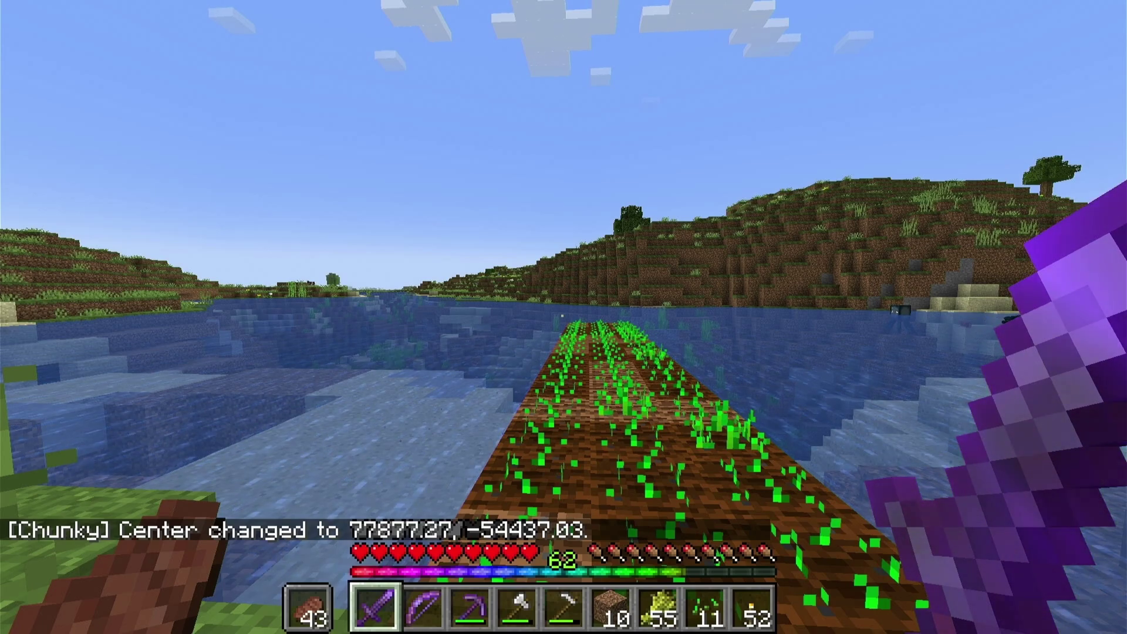
# Set the Chunky pre-generation radius to 3000 with /chunky radius 3000.
pyautogui.press('/')
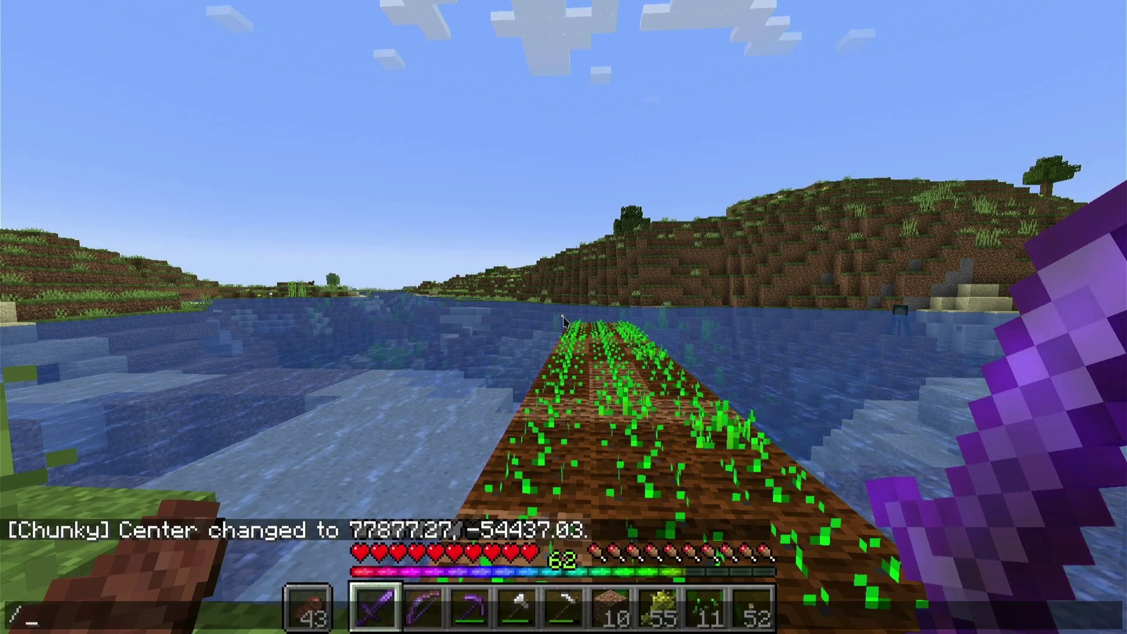
pyautogui.write('chunky')
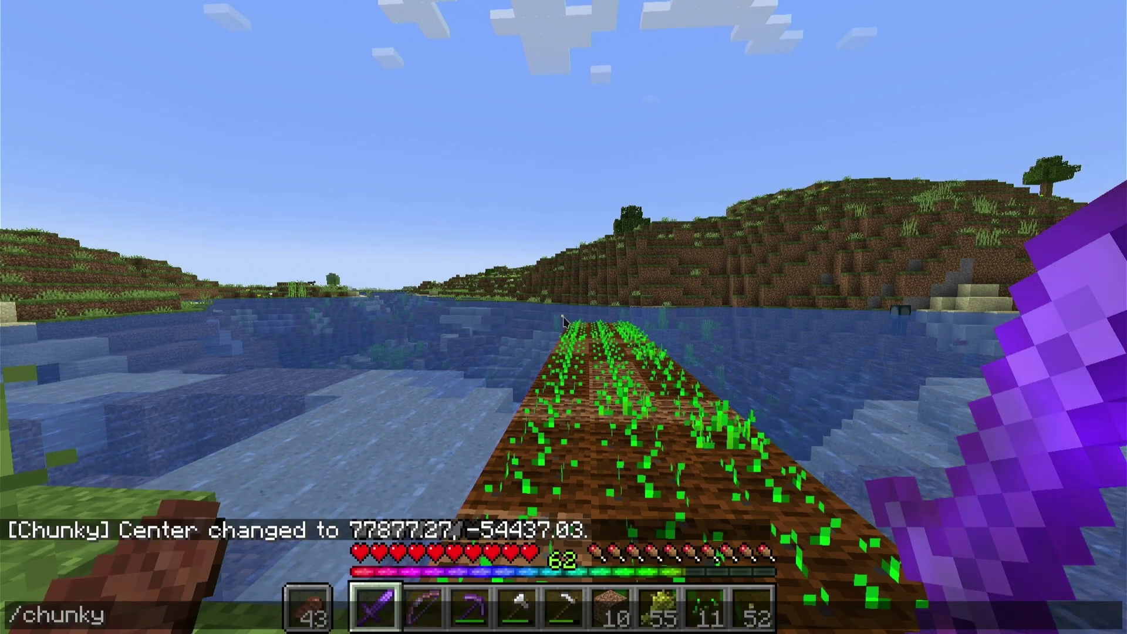
pyautogui.write(' radius')
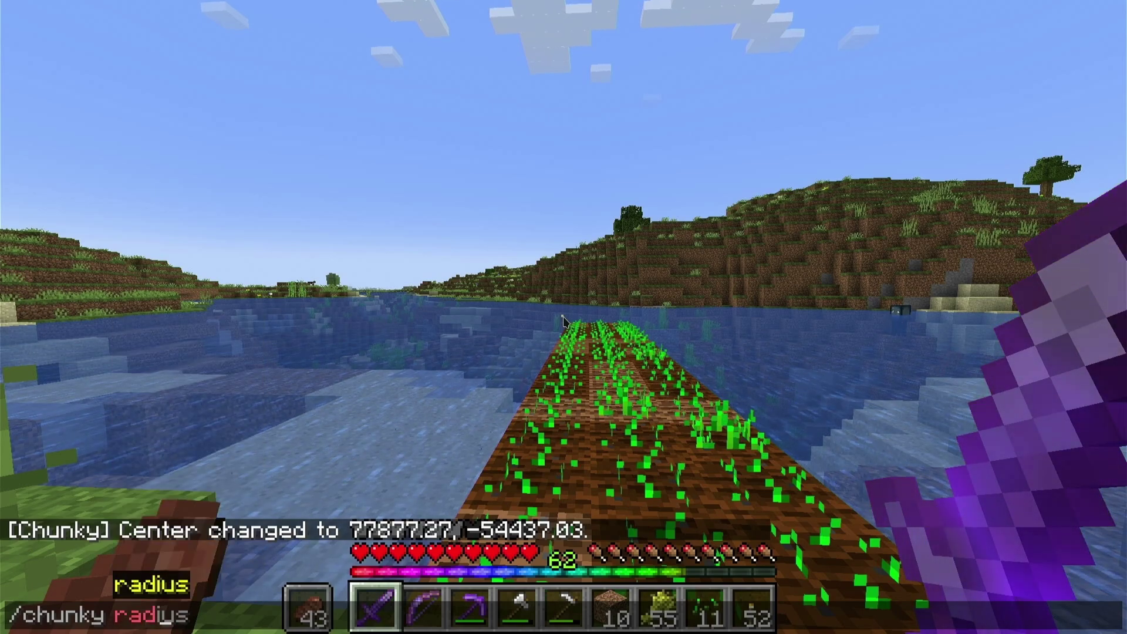
pyautogui.write(' 3000')
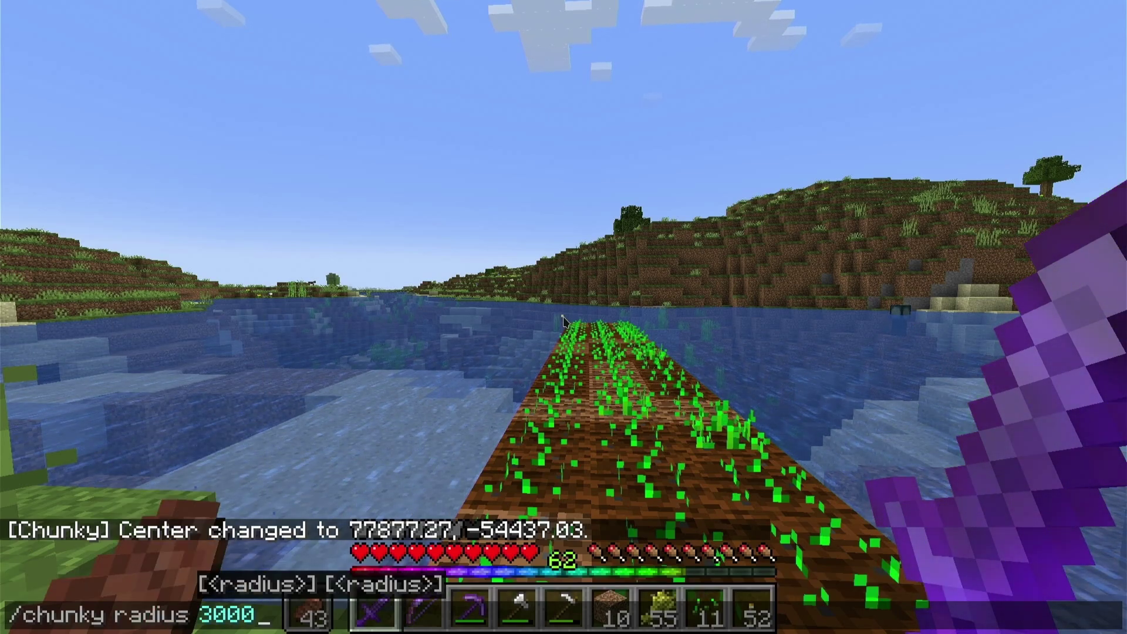
pyautogui.press('Return')
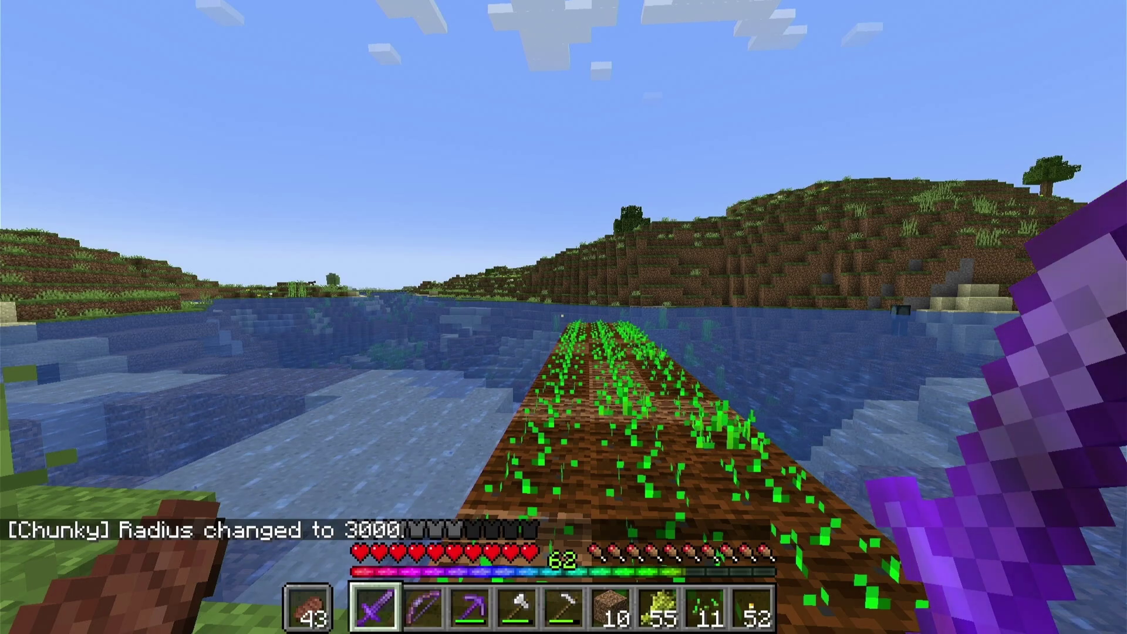
# Begin pre-generating the overworld chunks with /chunky start.
pyautogui.press('/')
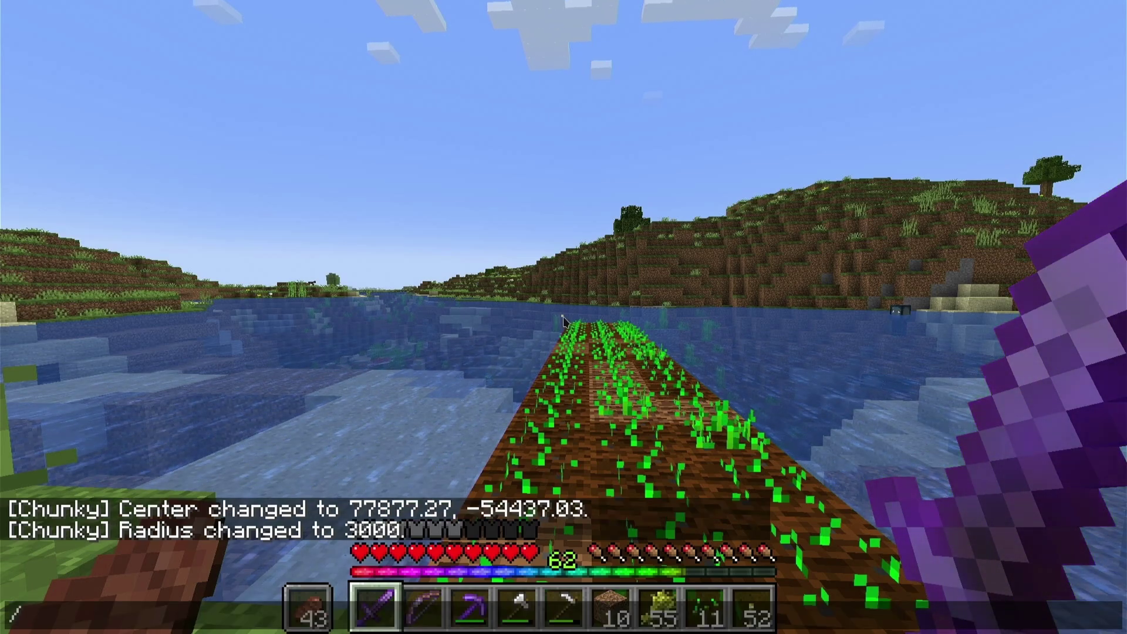
pyautogui.write('chunk')
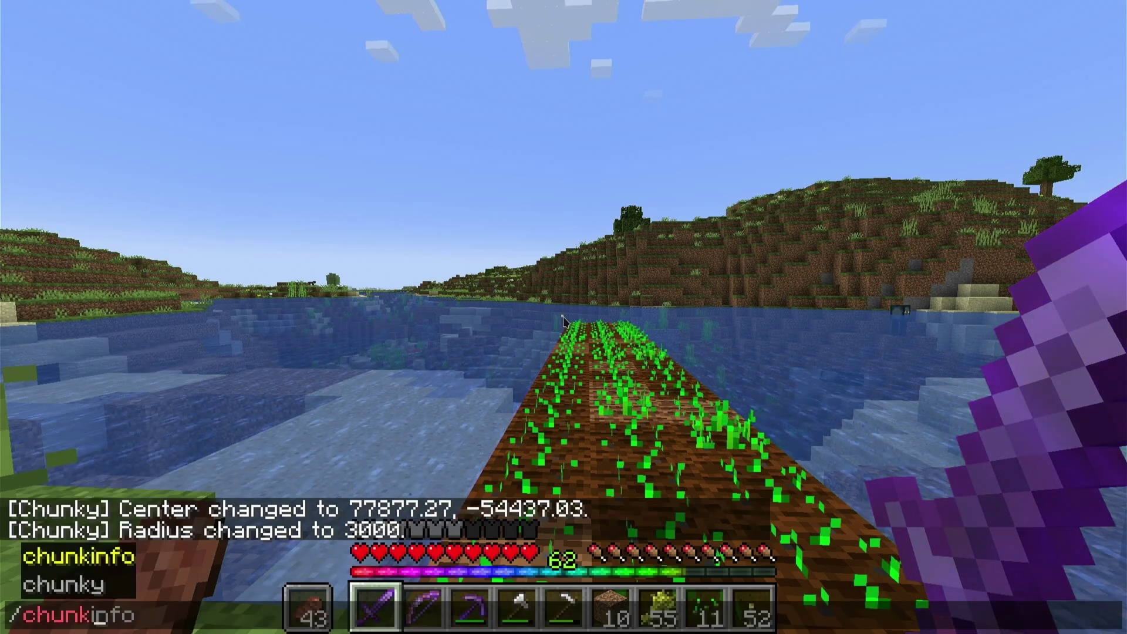
pyautogui.write('y')
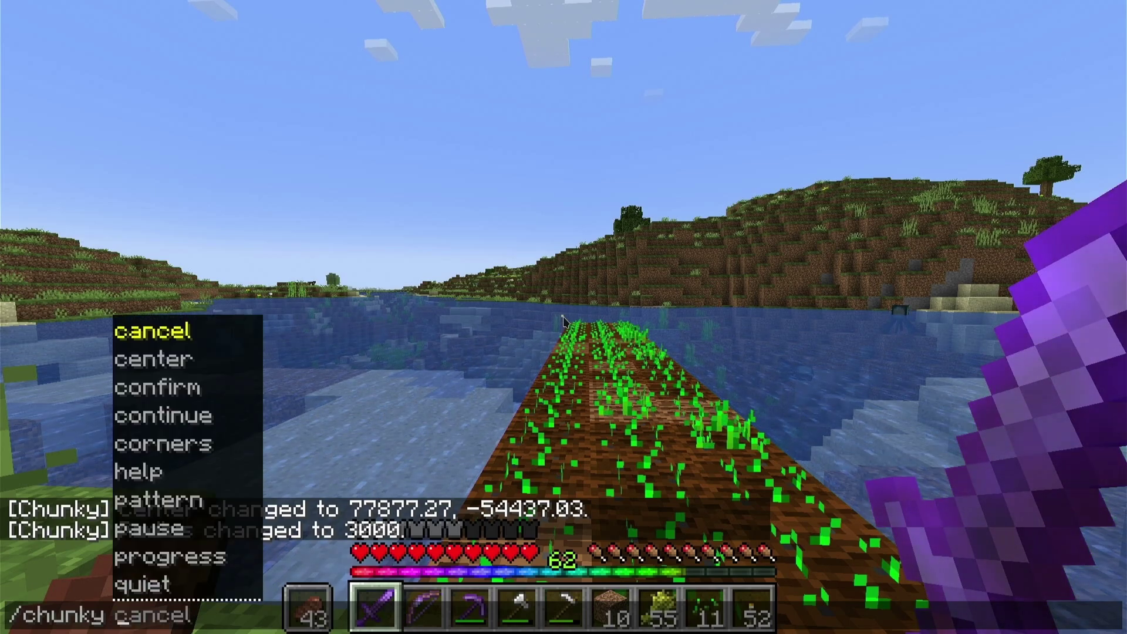
pyautogui.write(' st')
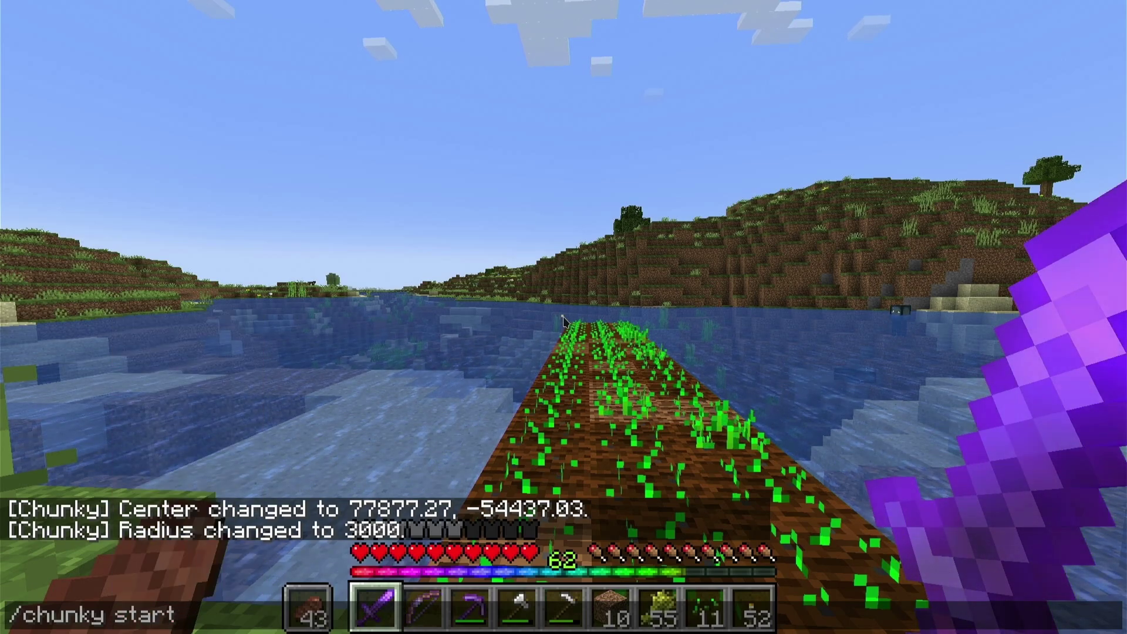
pyautogui.write('art')
pyautogui.press('Return')
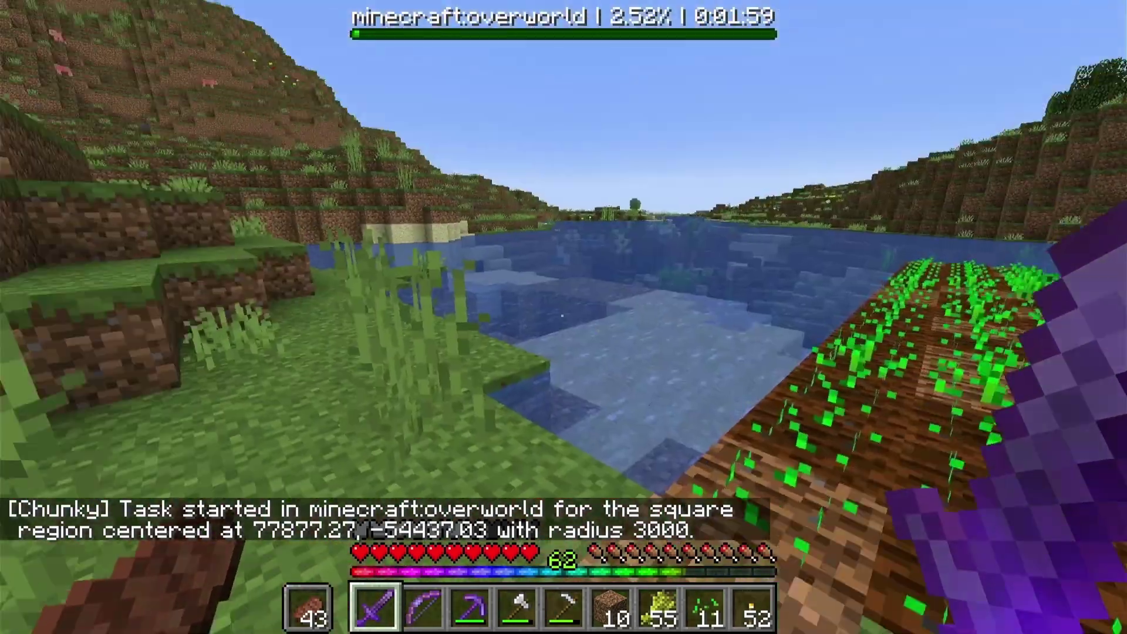
# Walk around the farm and up to the meadow to check performance while Chunky generates chunks.
pyautogui.press('w')
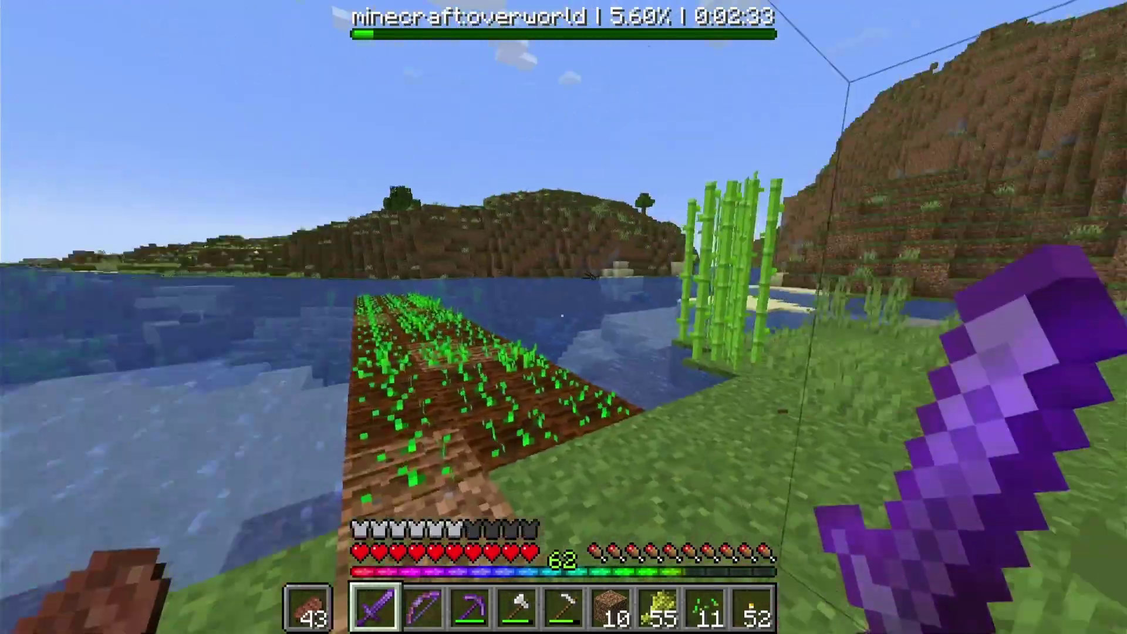
pyautogui.press('w')
pyautogui.press('w')
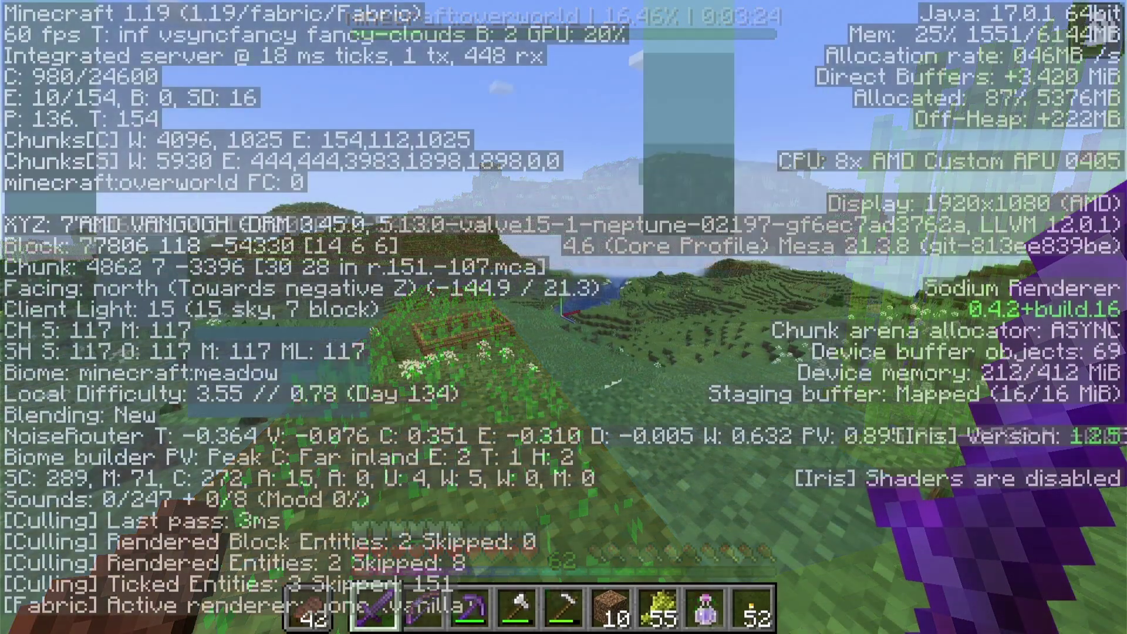
# Review the game's video settings across General, Quality, Performance, Advanced and Shader Packs.
pyautogui.press('Escape')
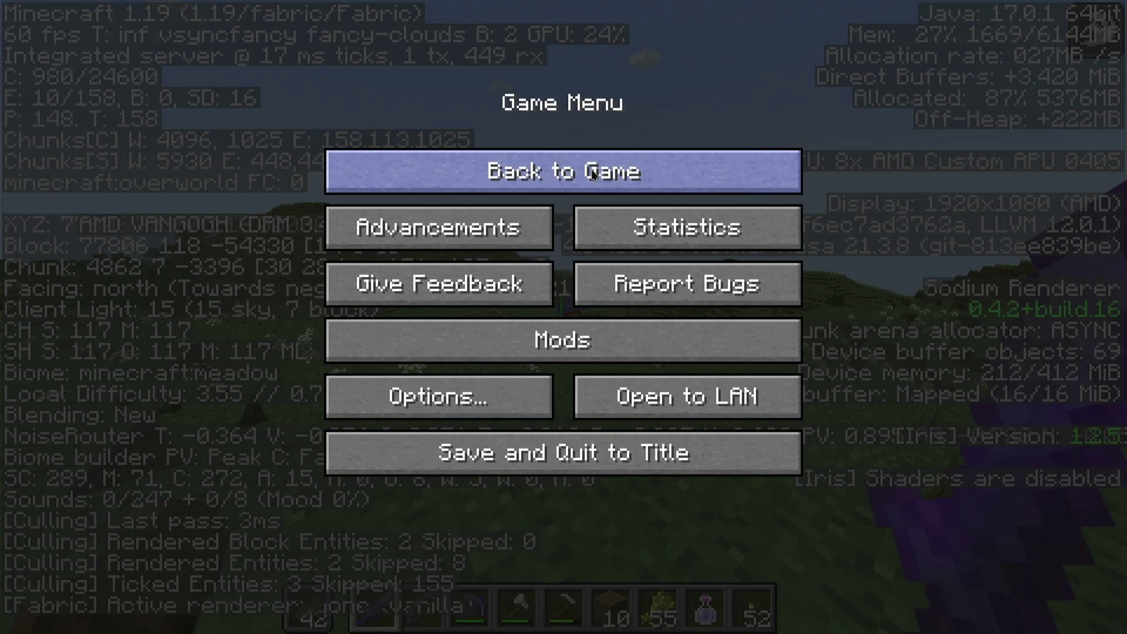
pyautogui.click(471, 387)
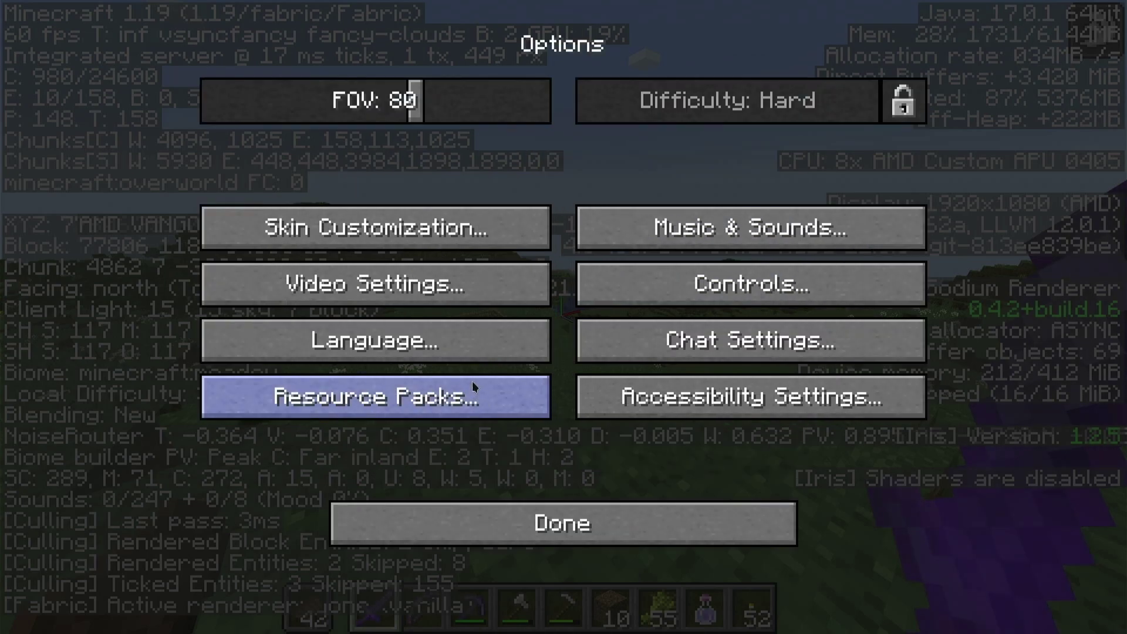
pyautogui.click(435, 290)
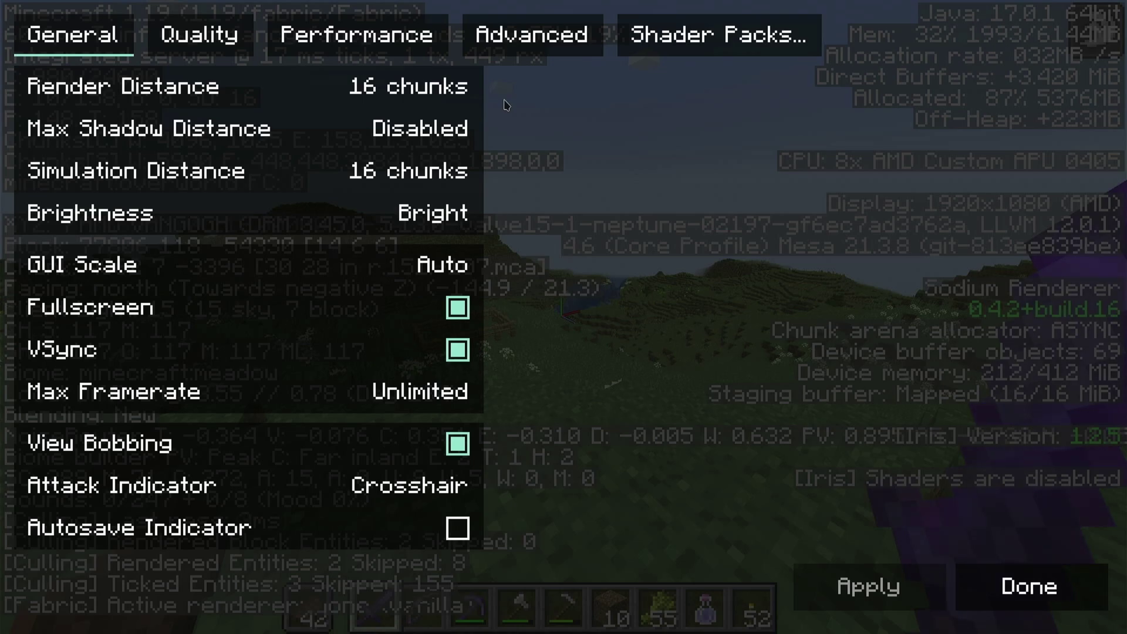
pyautogui.click(192, 39)
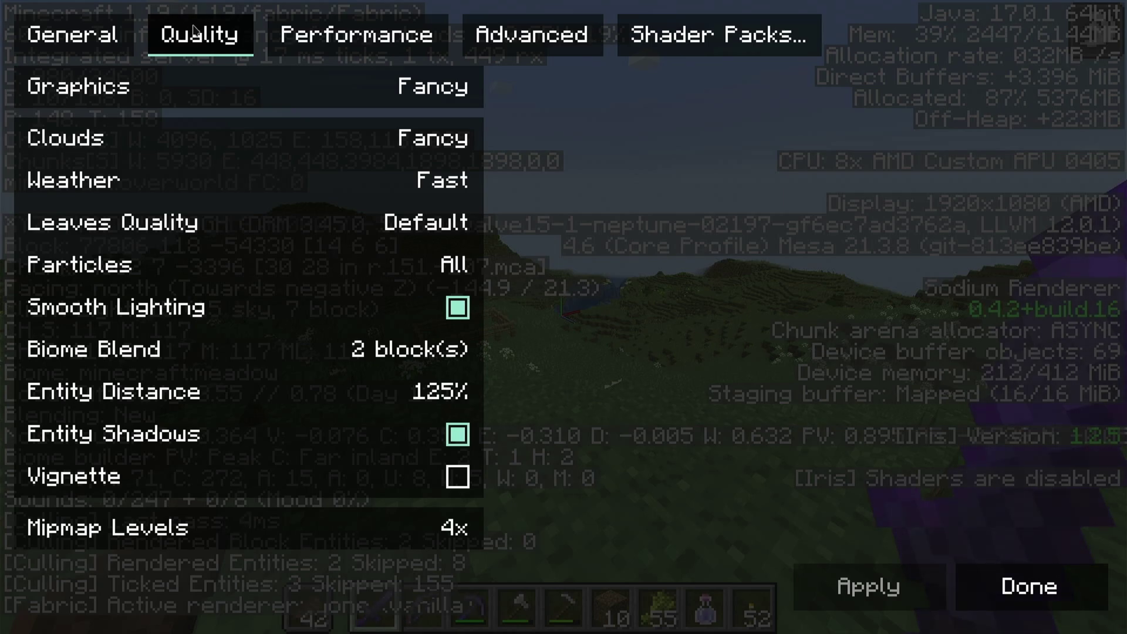
pyautogui.click(316, 30)
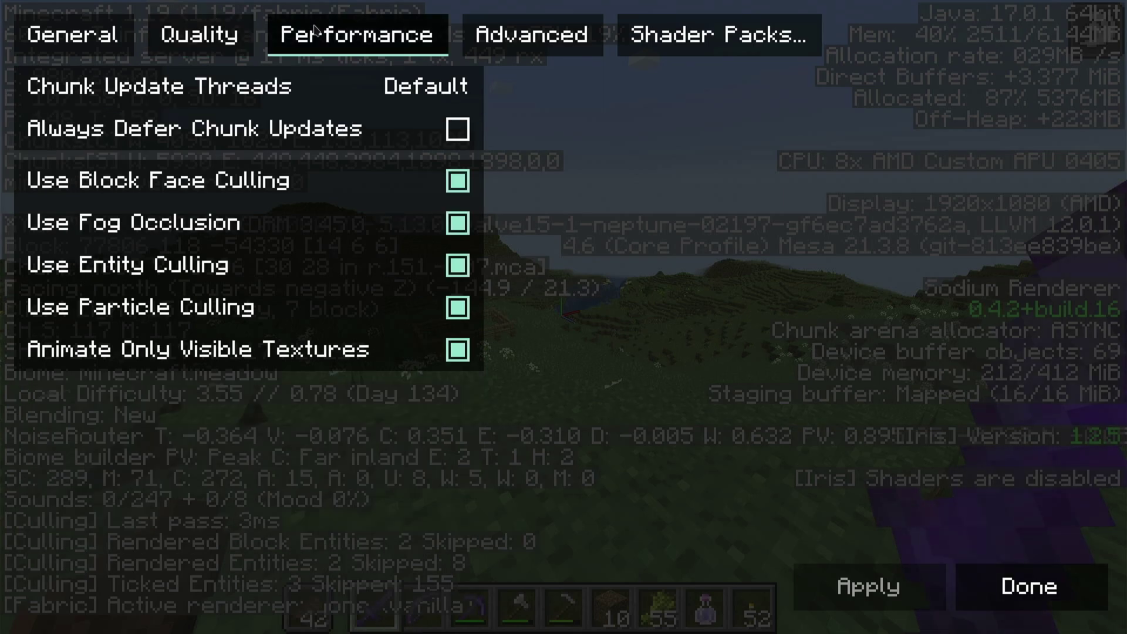
pyautogui.click(512, 31)
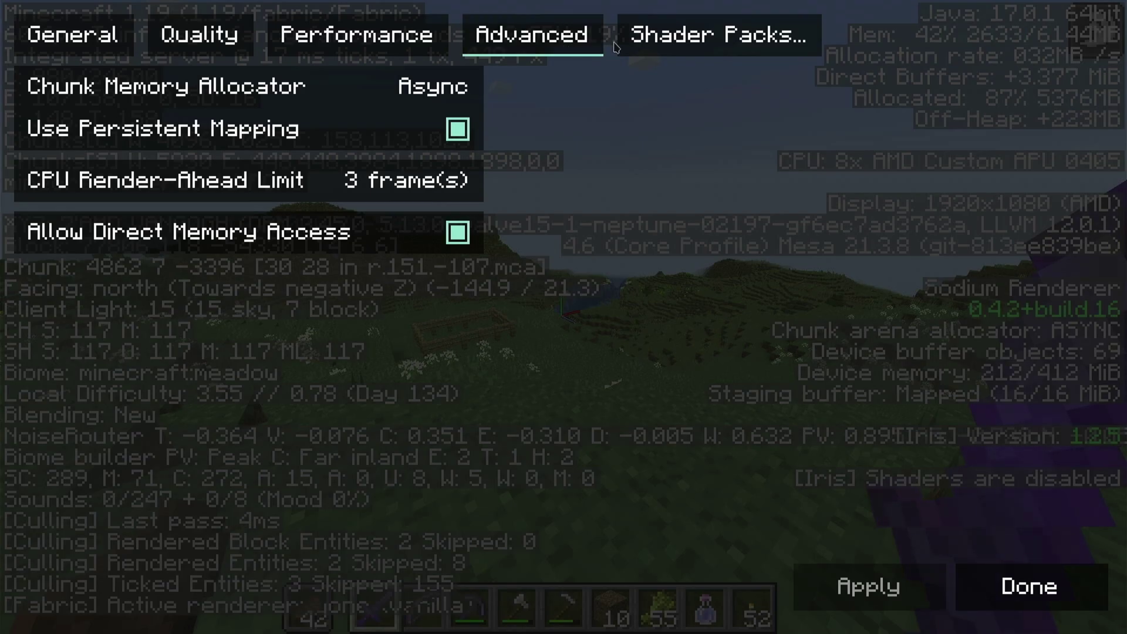
pyautogui.click(674, 32)
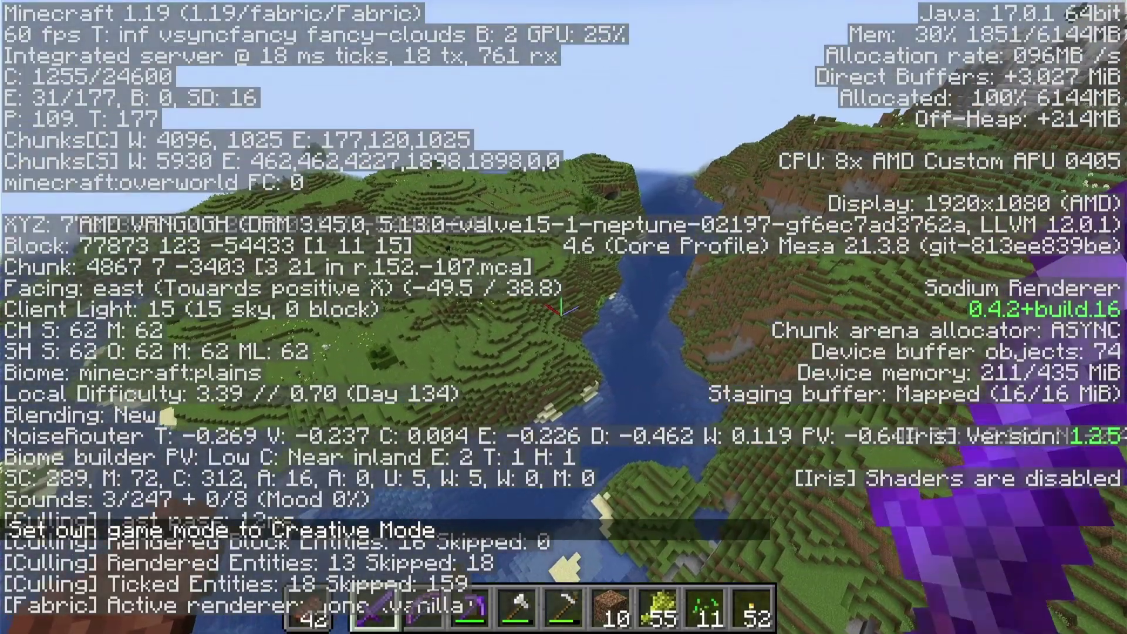
# Fly over the plains and river in Creative Mode to observe performance in the debug overlay.
pyautogui.press('w')
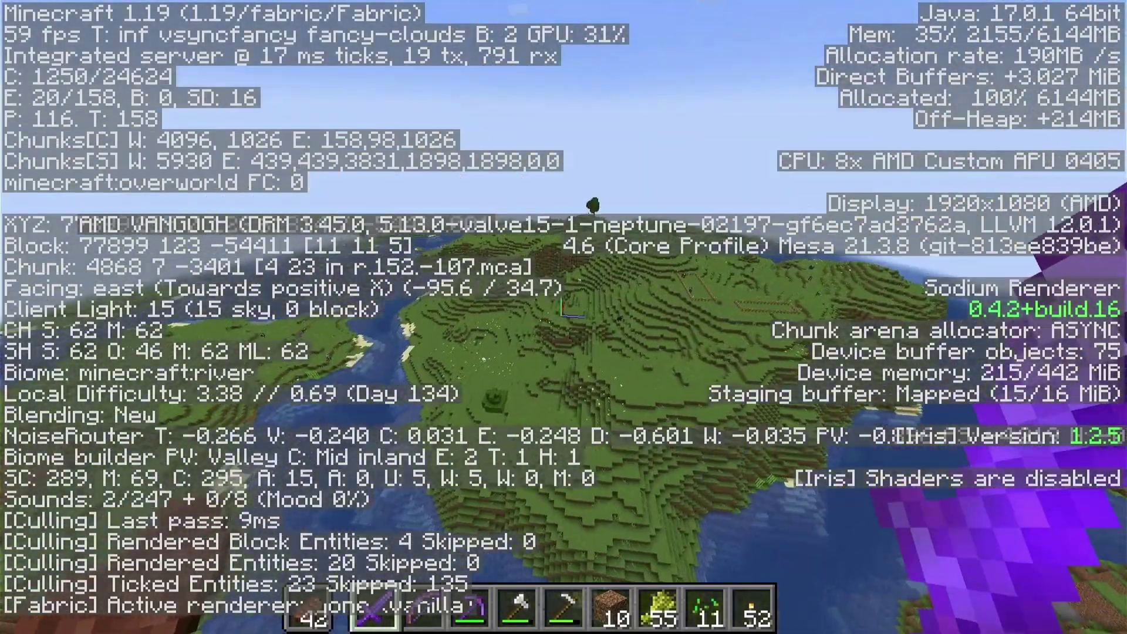
pyautogui.press('w')
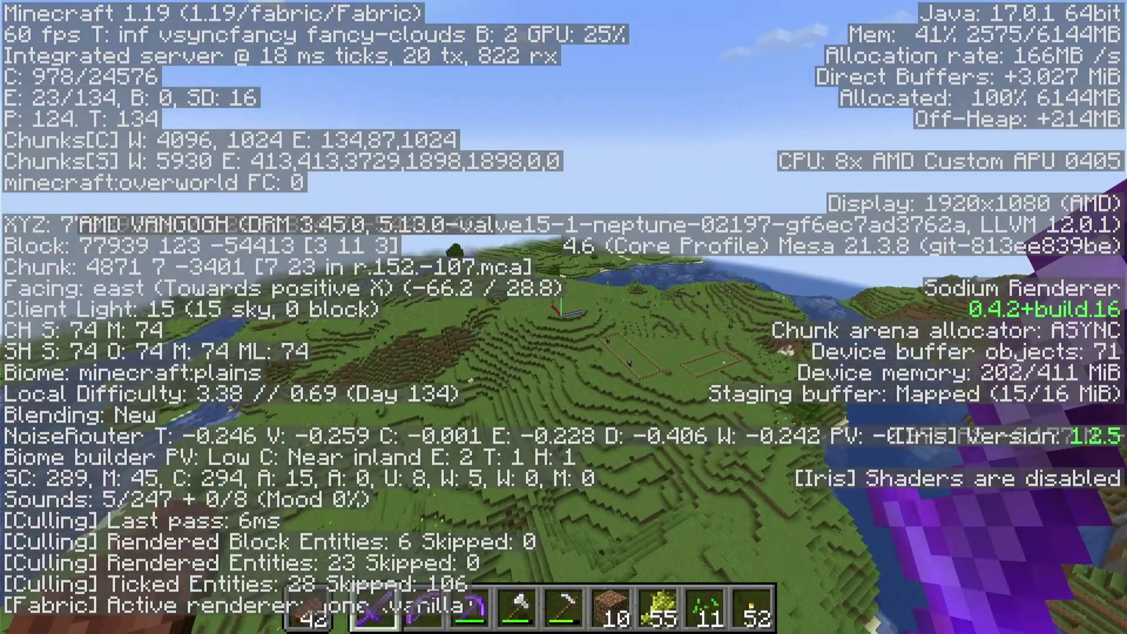
pyautogui.press('w')
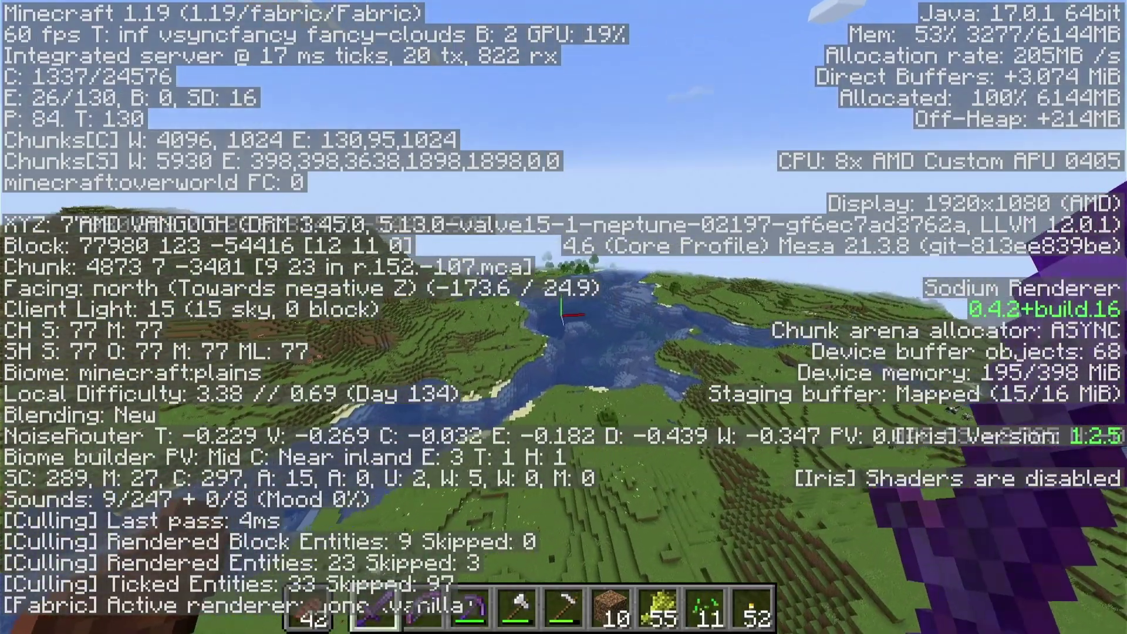
pyautogui.press('w')
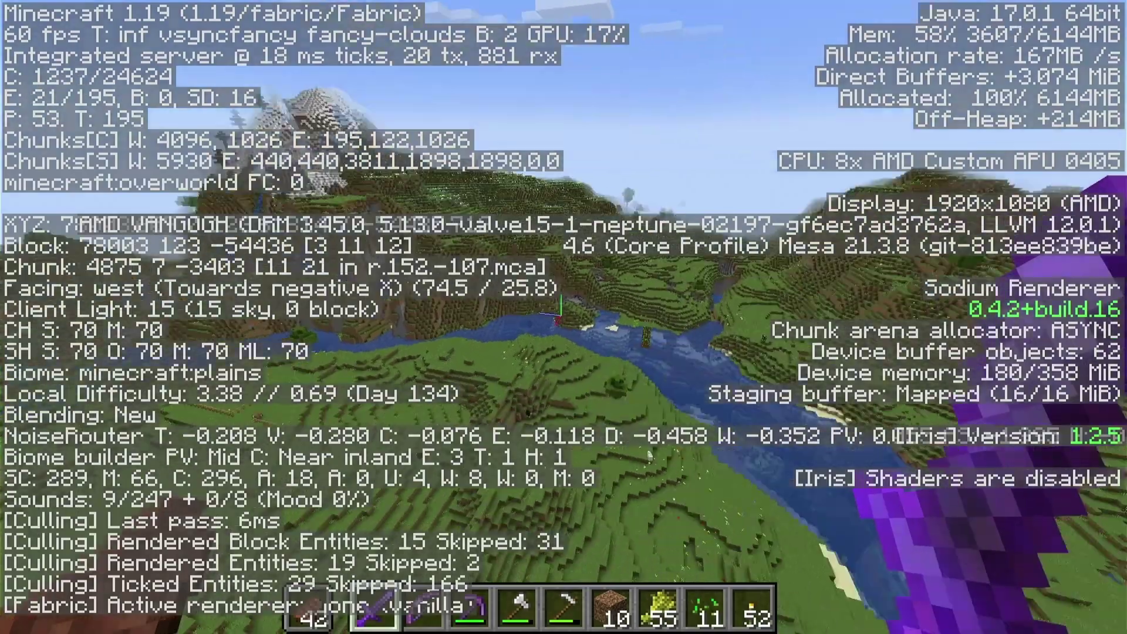
pyautogui.press('w')
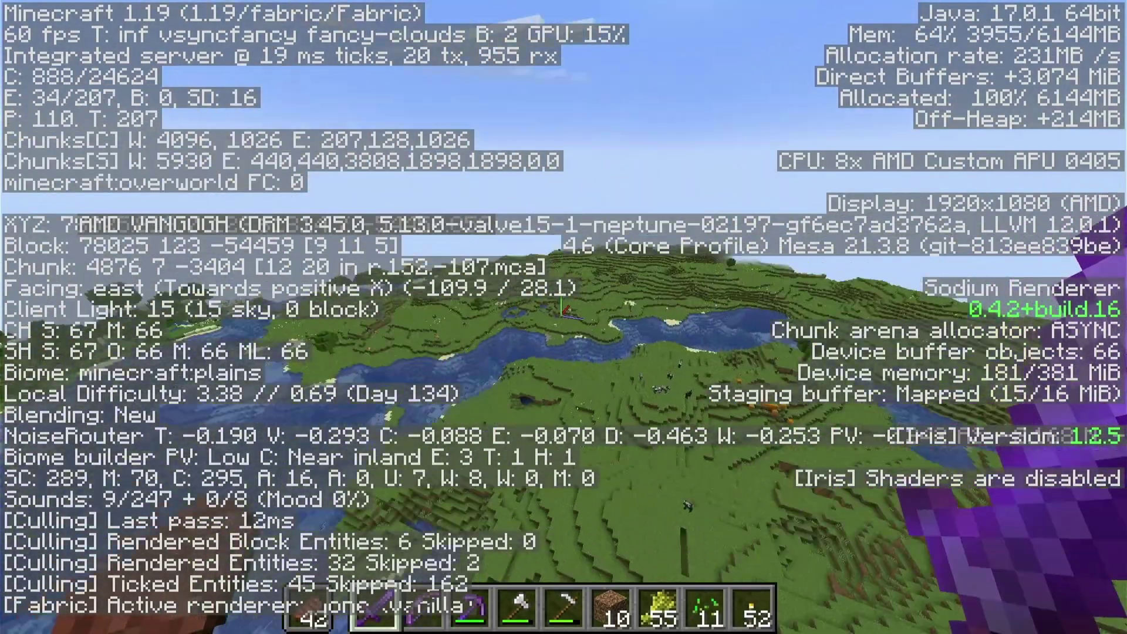
pyautogui.press('w')
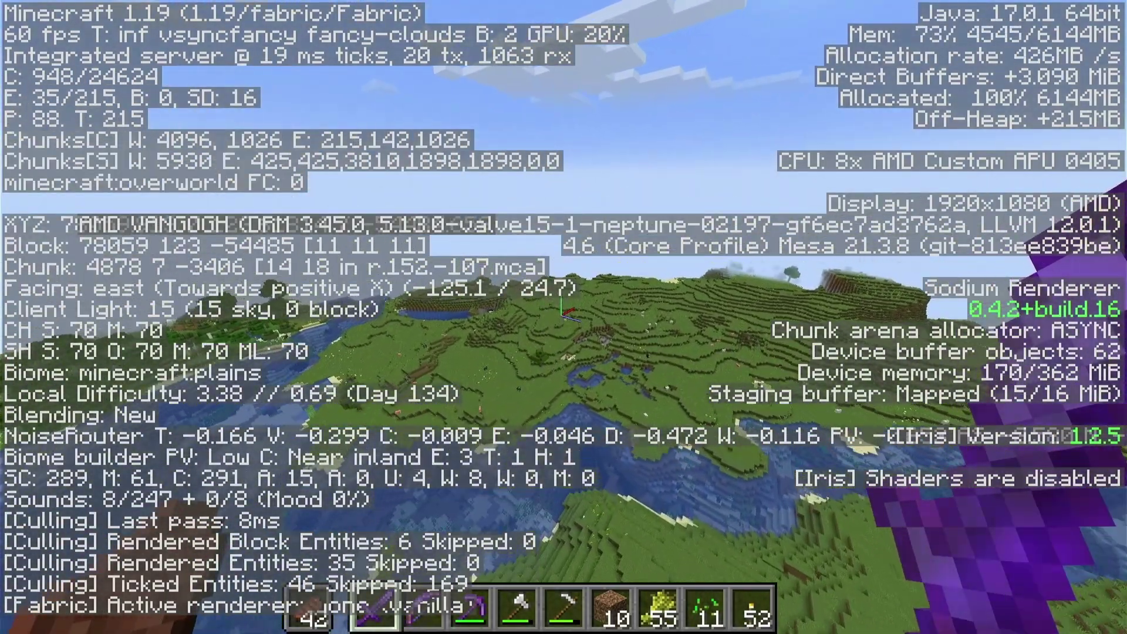
# Take a Potion of Swiftness from the Brewing items into hotbar slot 8, moving the seeds there into the survival inventory.
pyautogui.press('e')
pyautogui.click(628, 512)
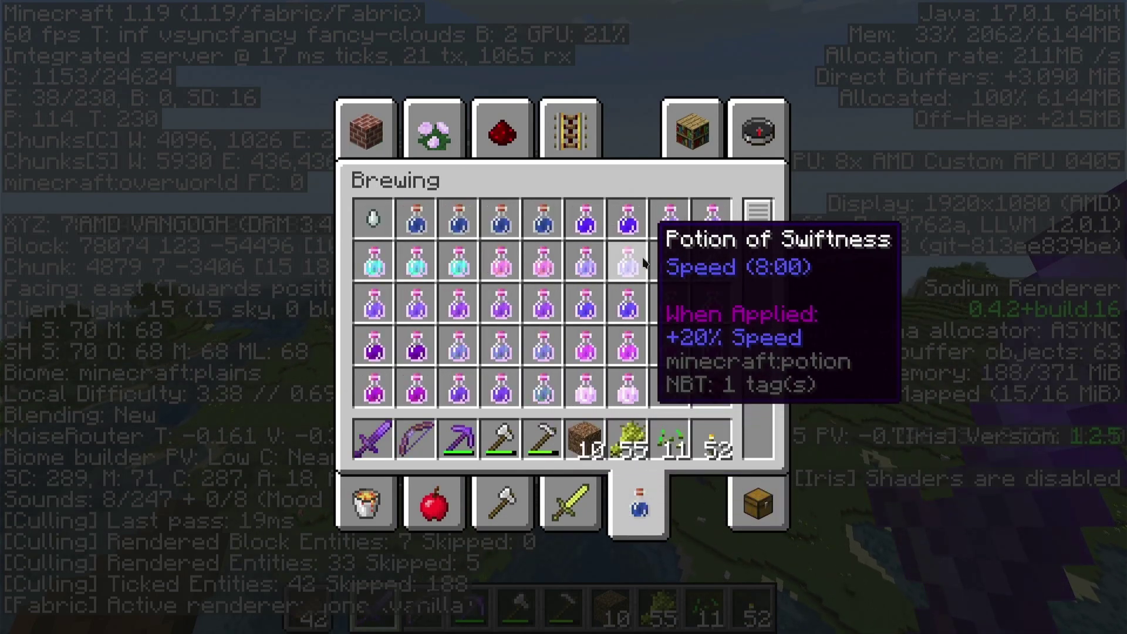
pyautogui.click(670, 264)
pyautogui.click(754, 499)
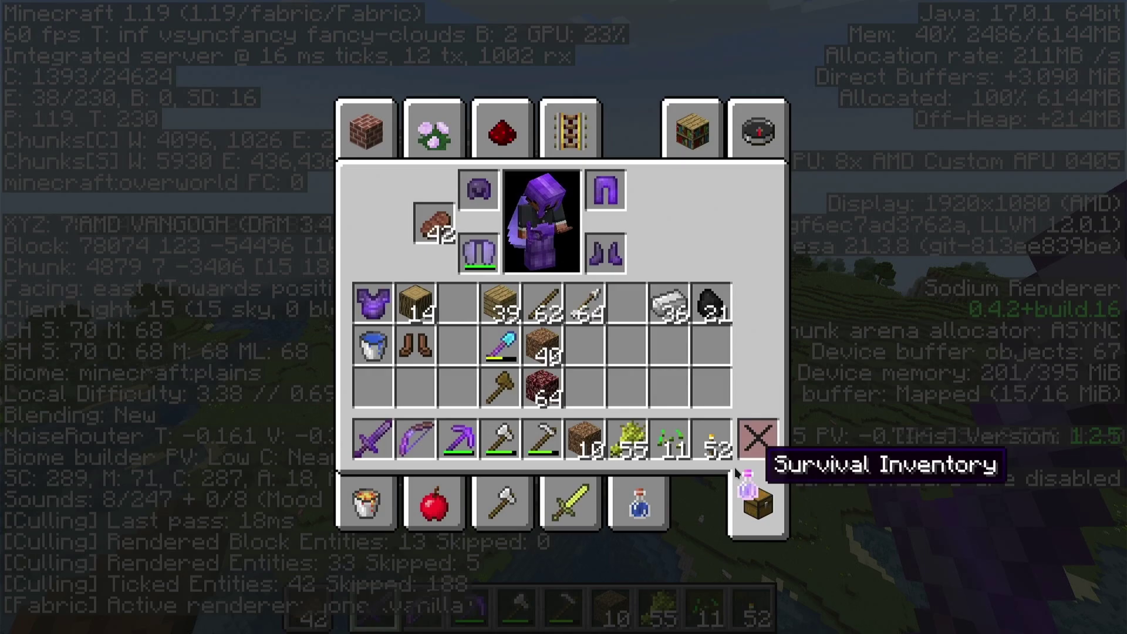
pyautogui.click(669, 440)
pyautogui.click(671, 391)
pyautogui.press('e')
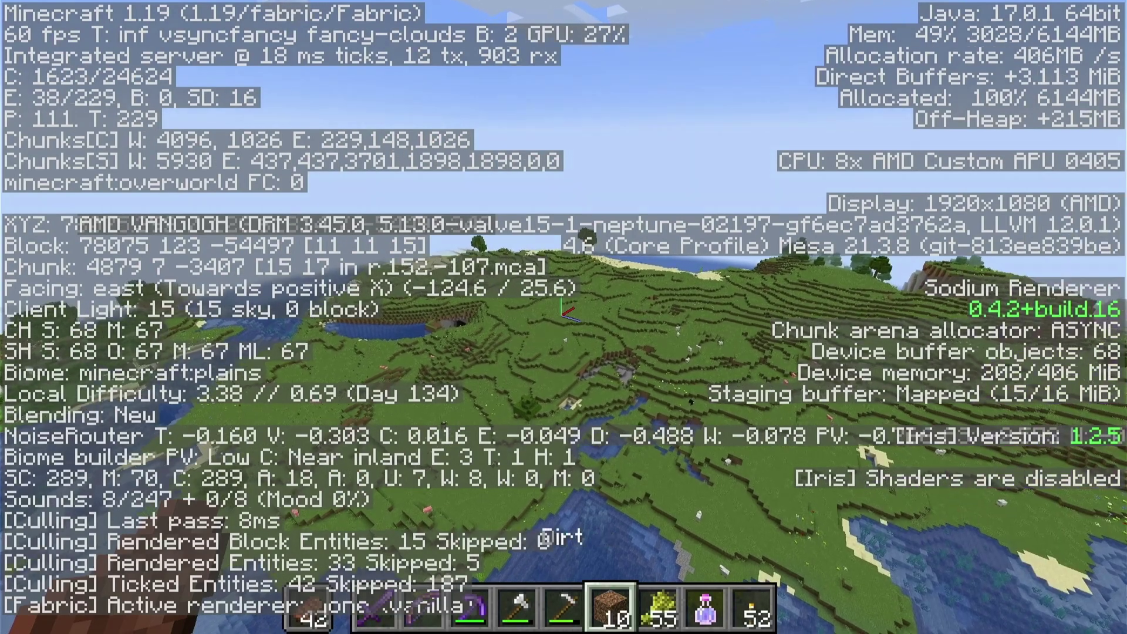
# Drink the Potion of Swiftness from hotbar slot 8 and fly across the plains to test chunk loading at higher speed.
pyautogui.press('8')
pyautogui.press('w')
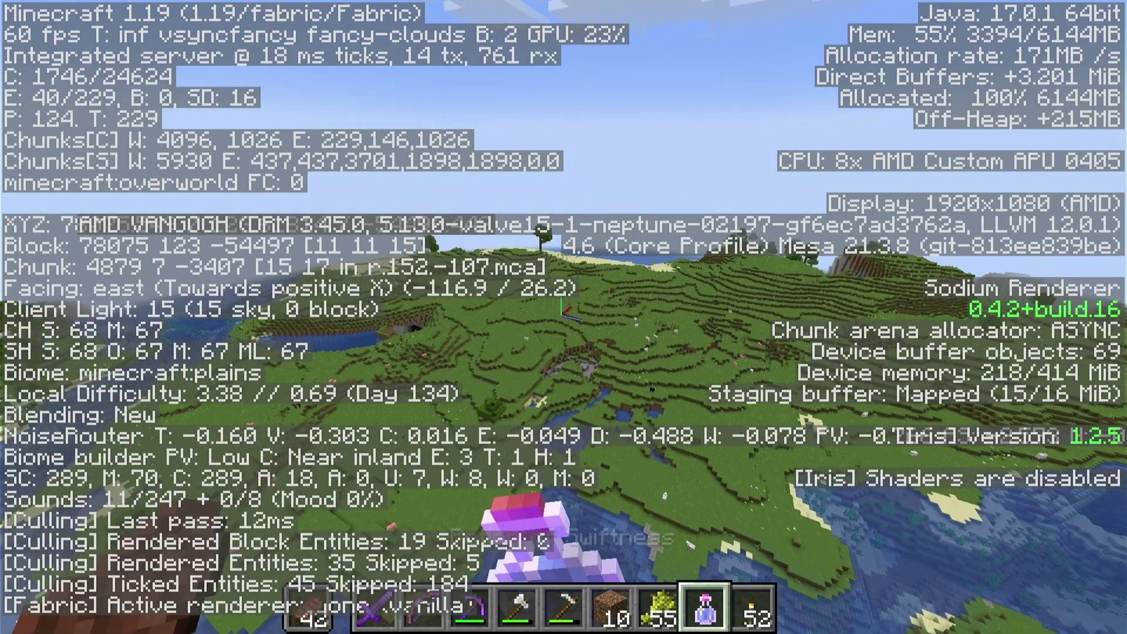
pyautogui.press('w')
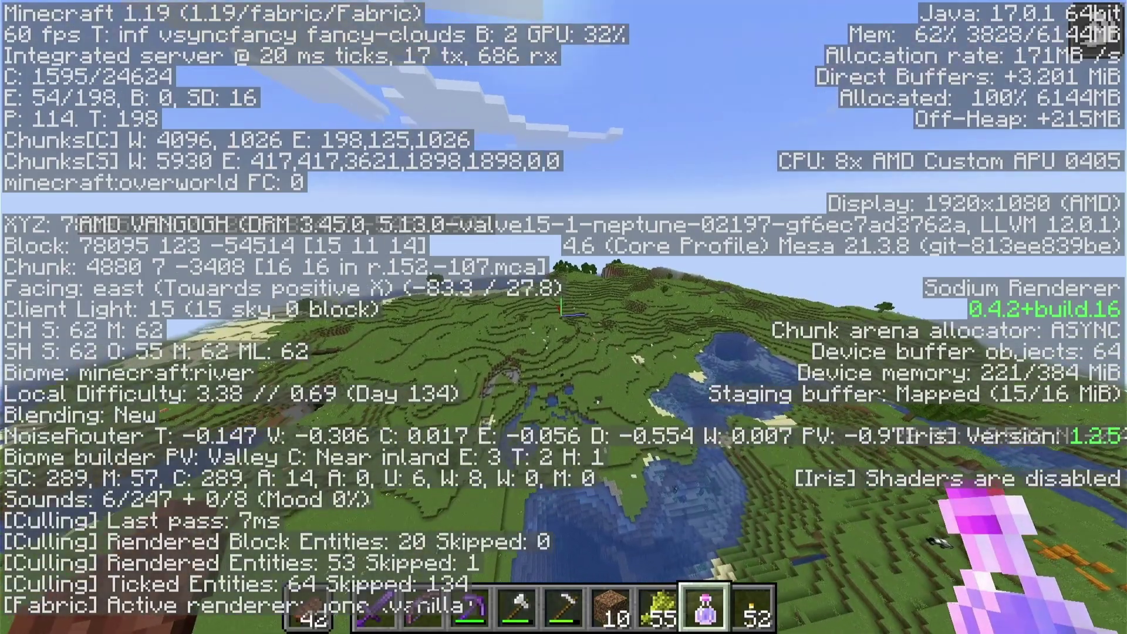
pyautogui.press('w')
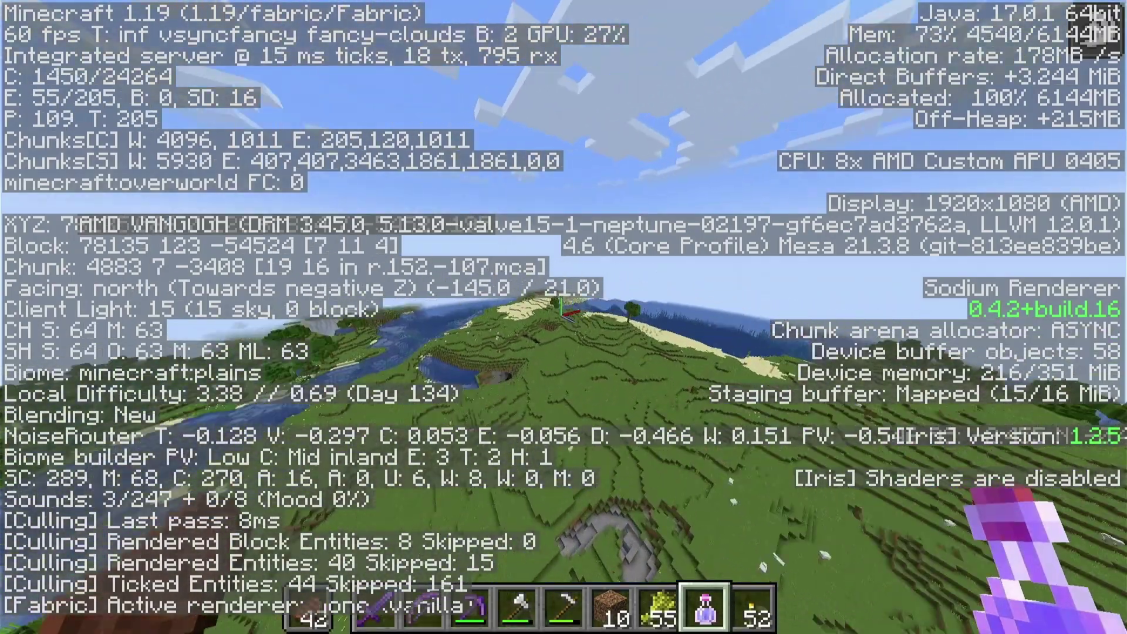
# Fly north over the plains, beach and river with the Swiftness effect, watching performance in the debug overlay.
pyautogui.press('w')
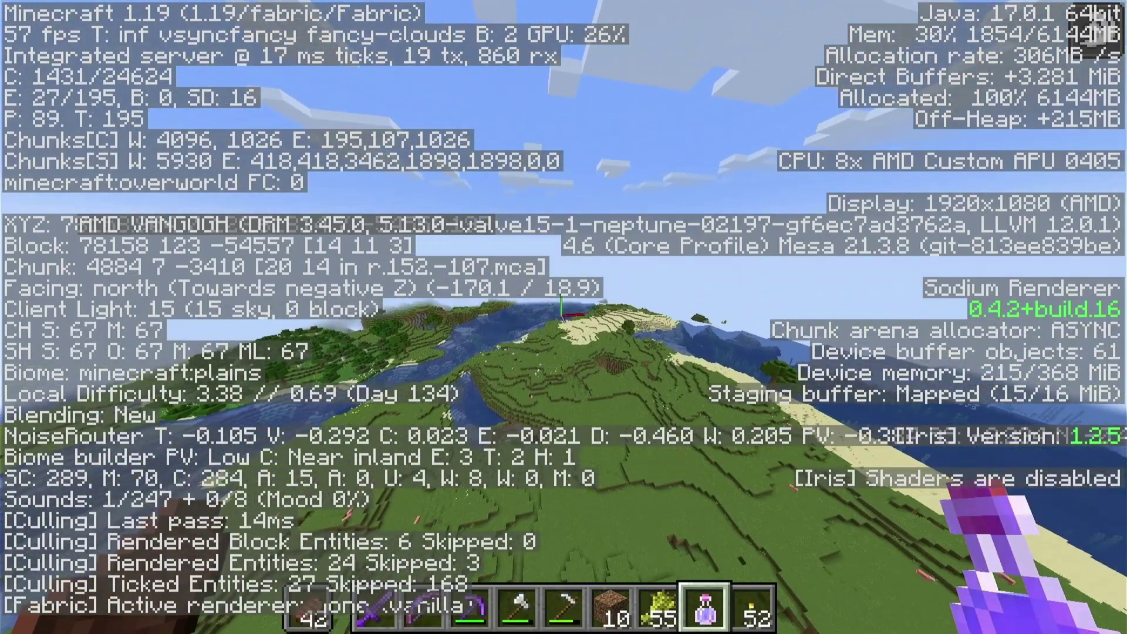
pyautogui.press('w')
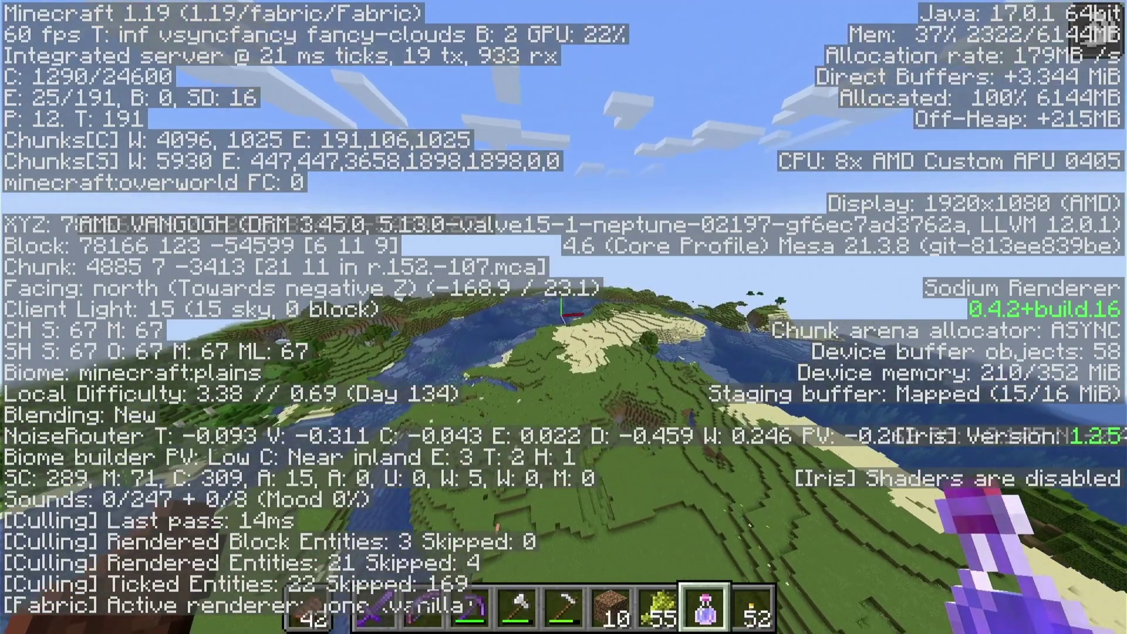
pyautogui.press('w')
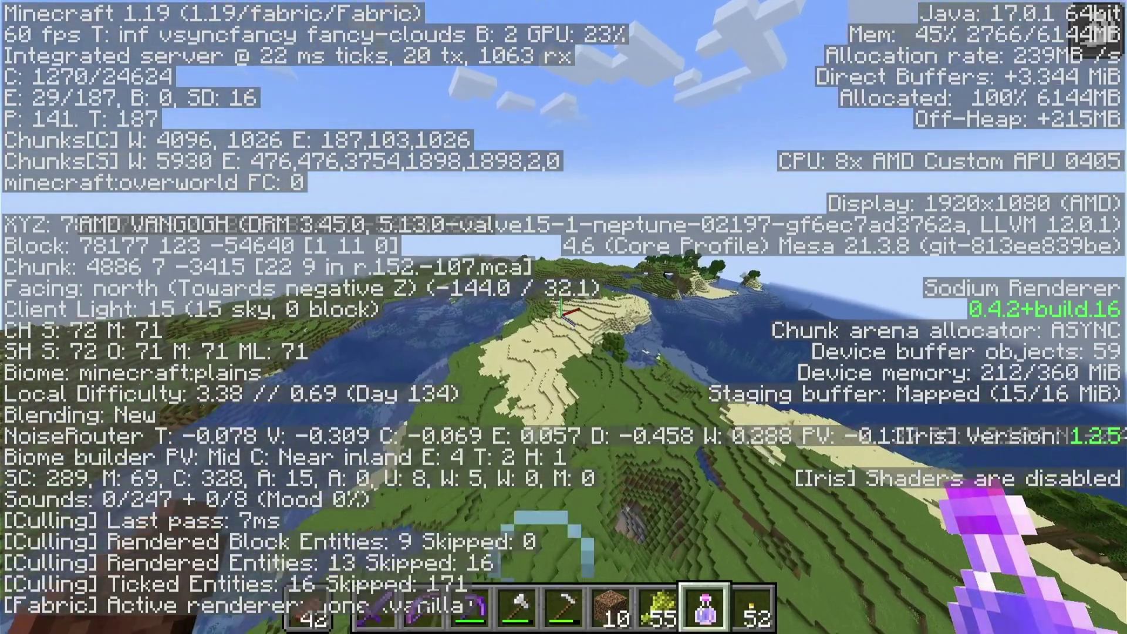
pyautogui.press('w')
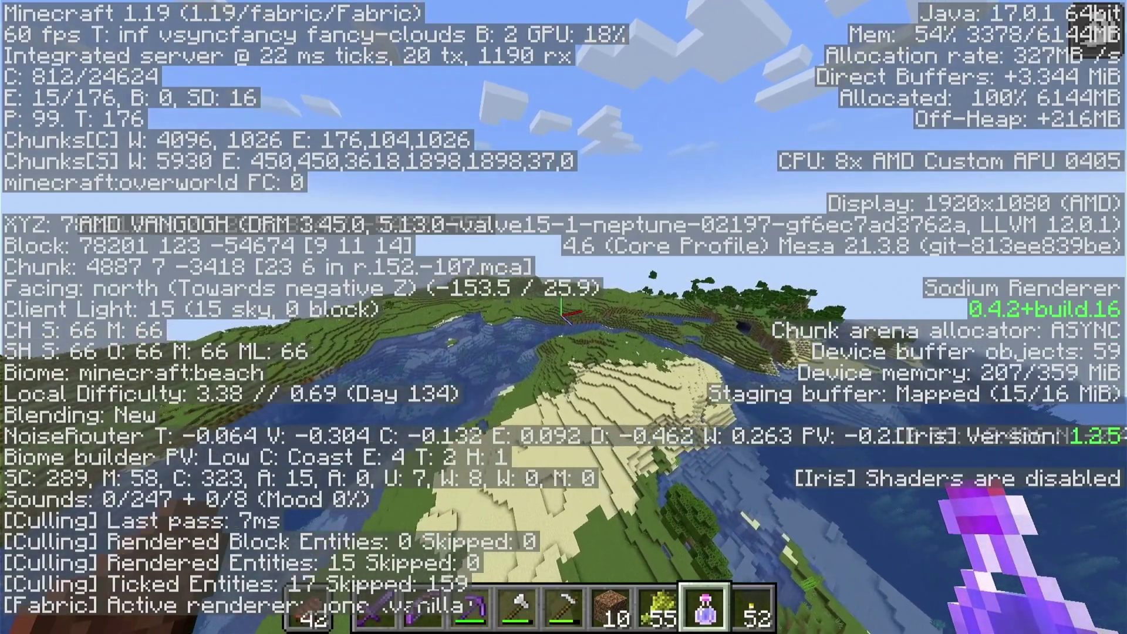
pyautogui.press('w')
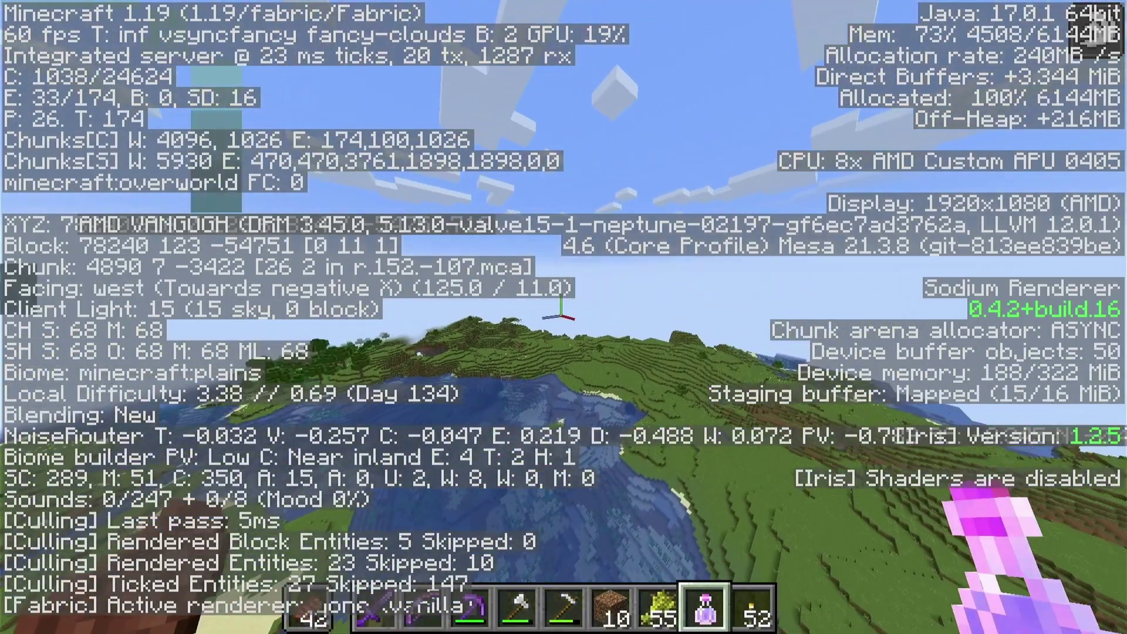
pyautogui.press('w')
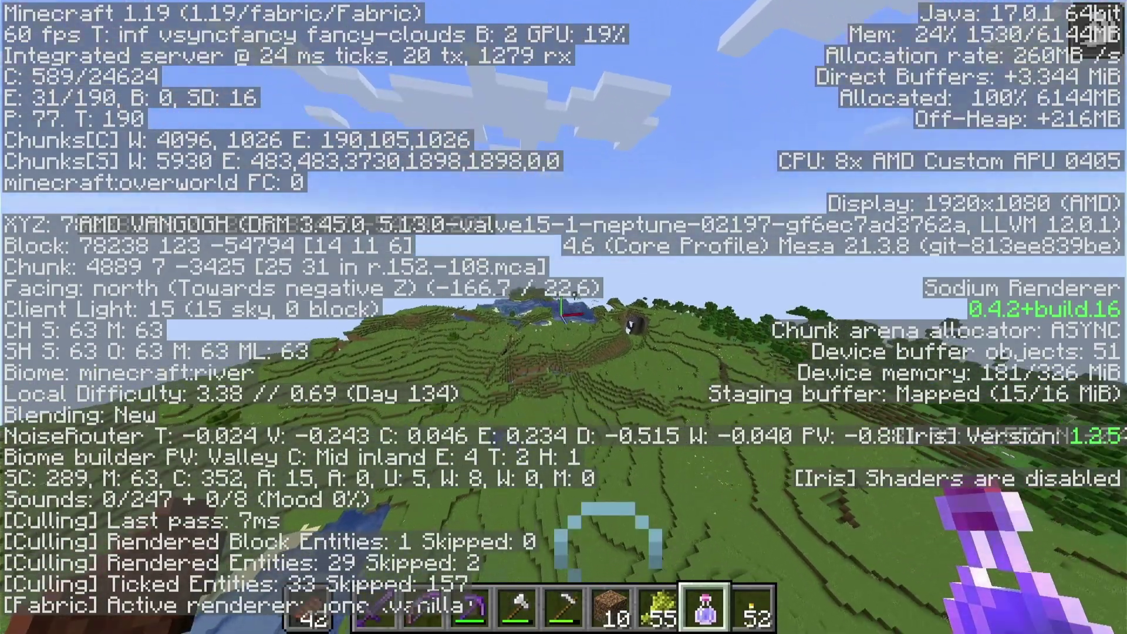
pyautogui.press('w')
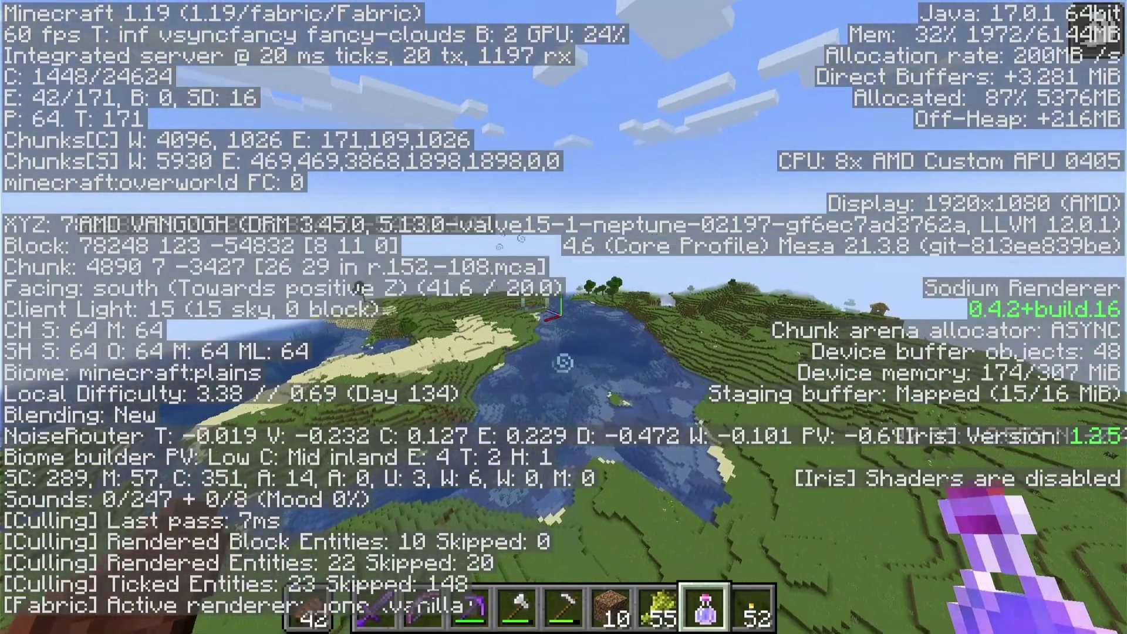
# Fly east over the forest and old growth birch forest to the dark forest, checking chunk loading in the debug overlay.
pyautogui.press('w')
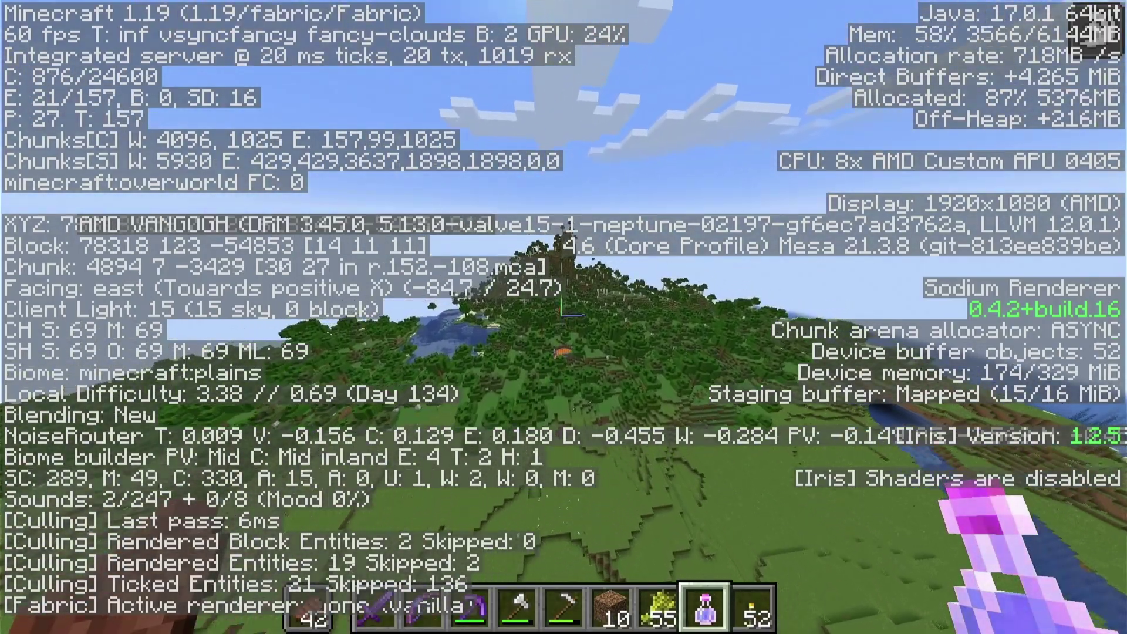
pyautogui.press('w')
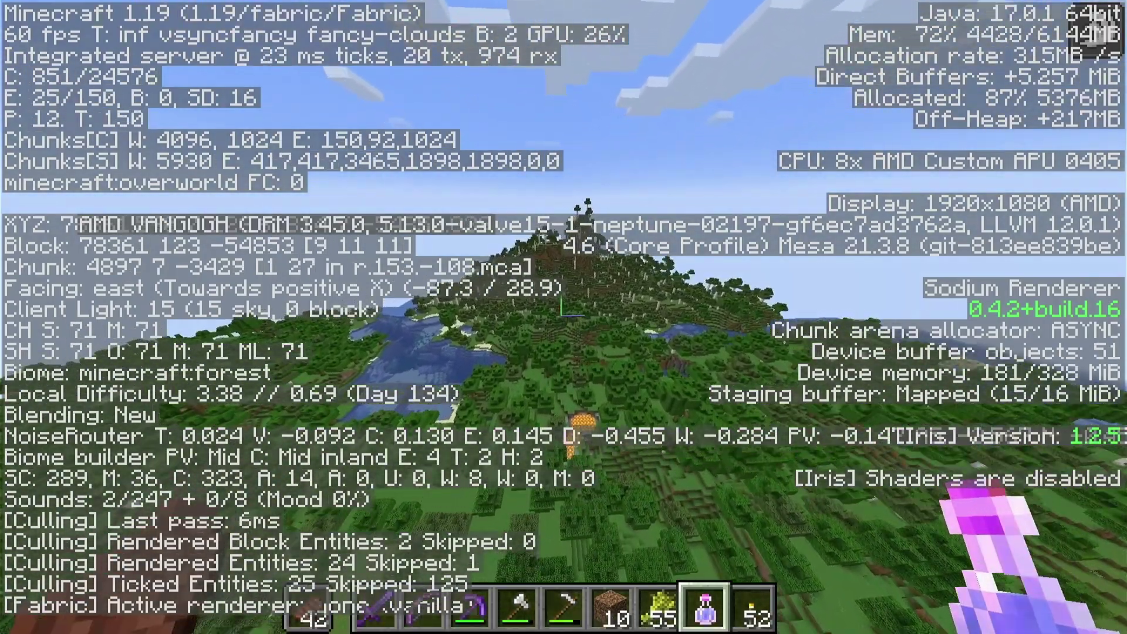
pyautogui.press('w')
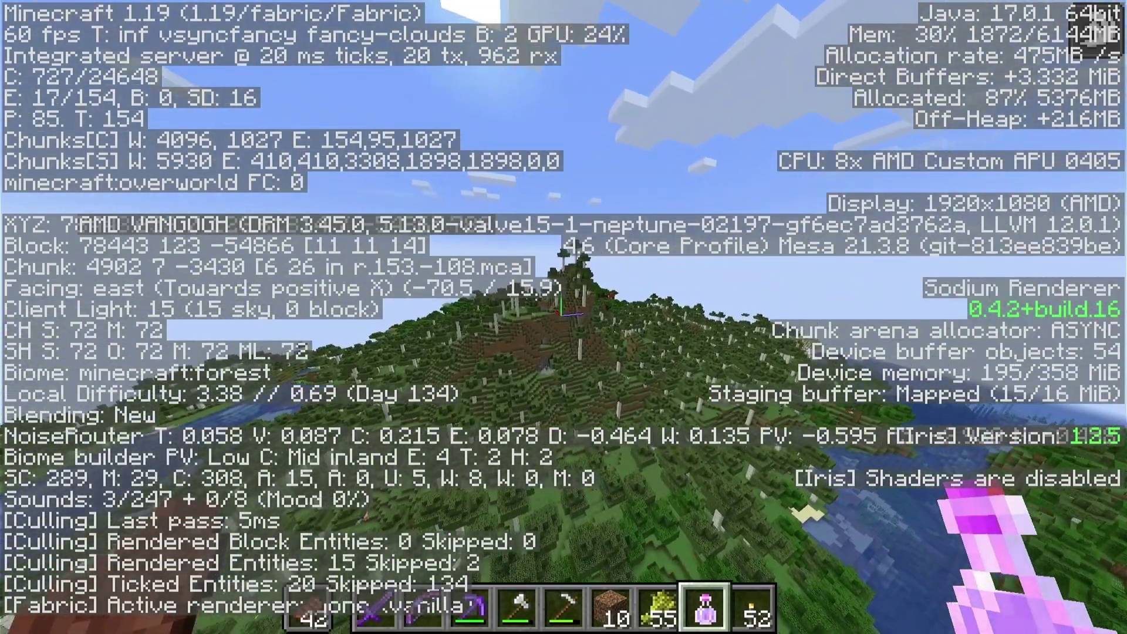
pyautogui.press('w')
pyautogui.press('w')
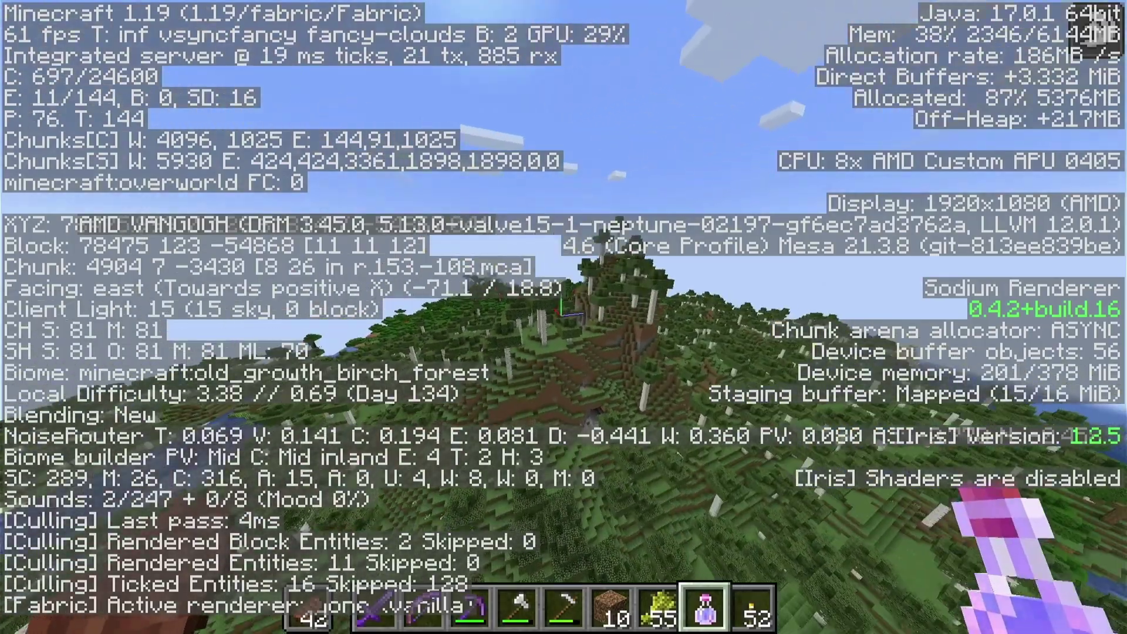
pyautogui.press('w')
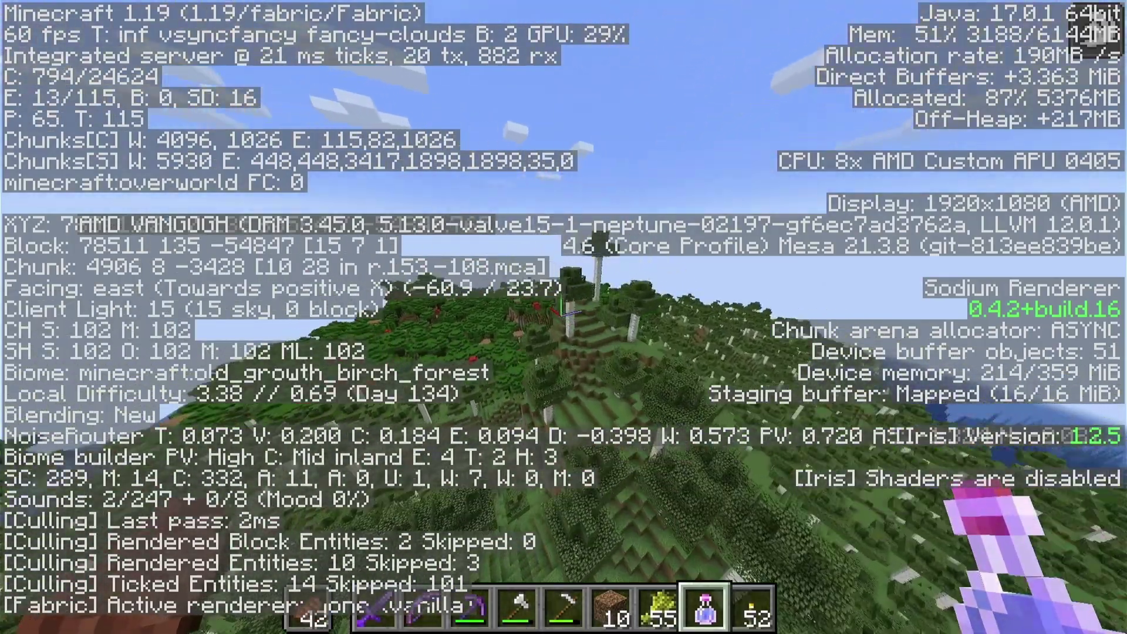
pyautogui.press('w')
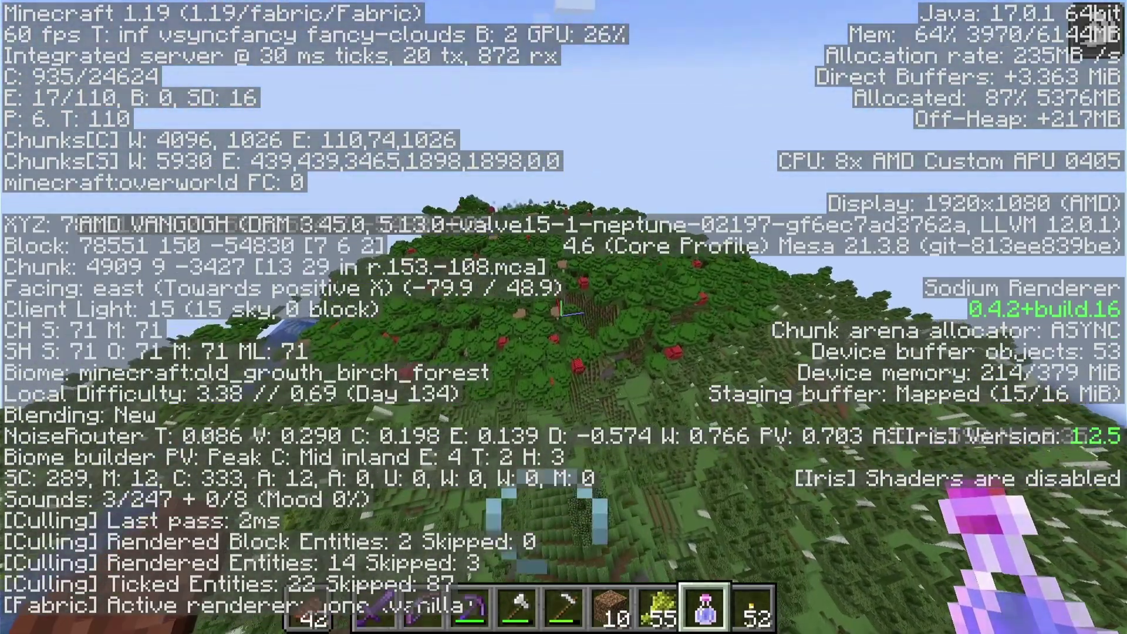
pyautogui.press('w')
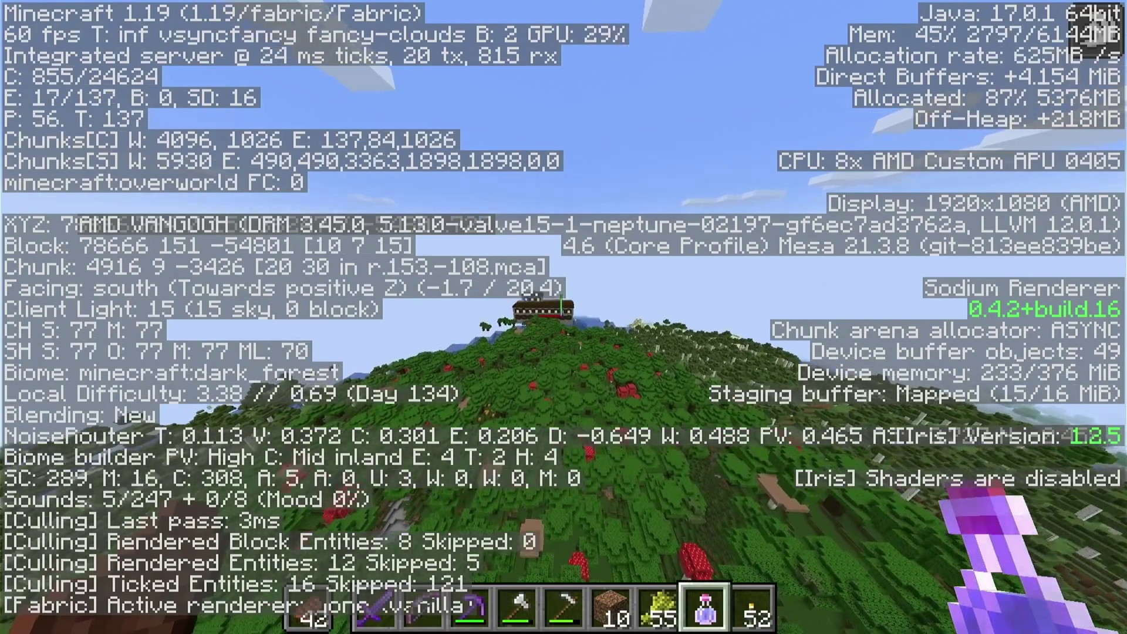
# Hide the debug overlay and fly over the dark forest to view the woodland mansion.
pyautogui.press('F3')
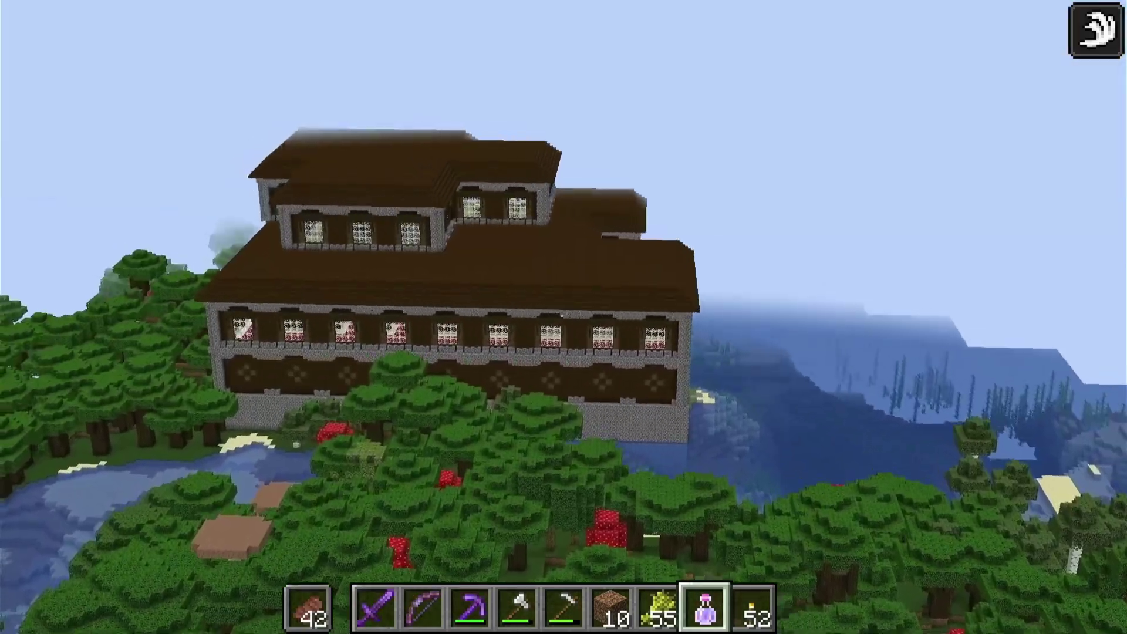
pyautogui.press('w')
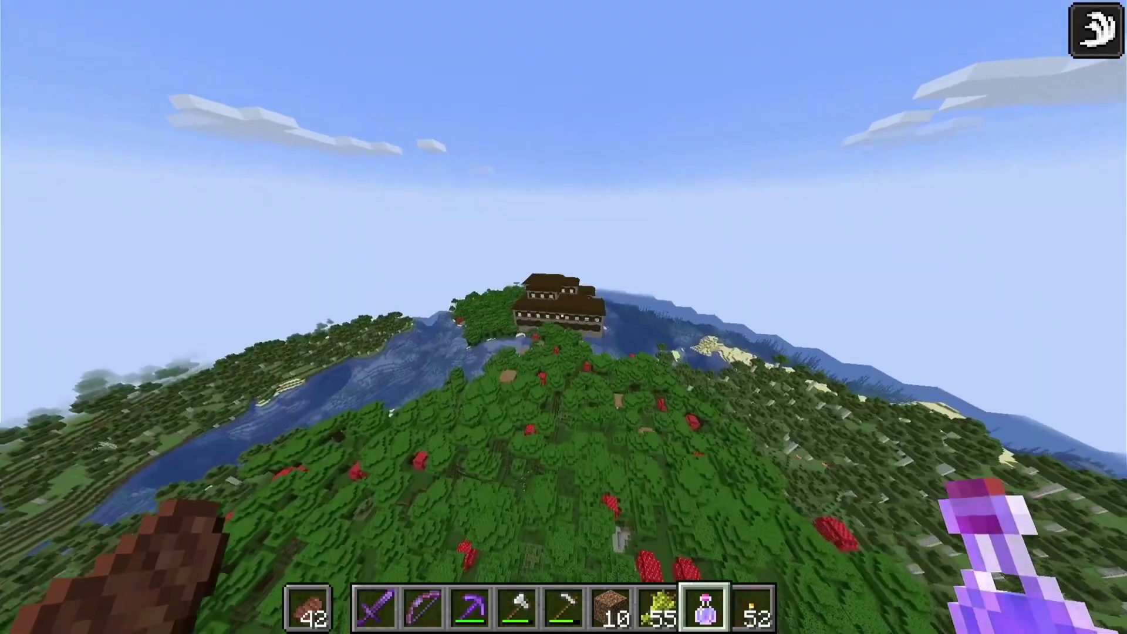
pyautogui.press('w')
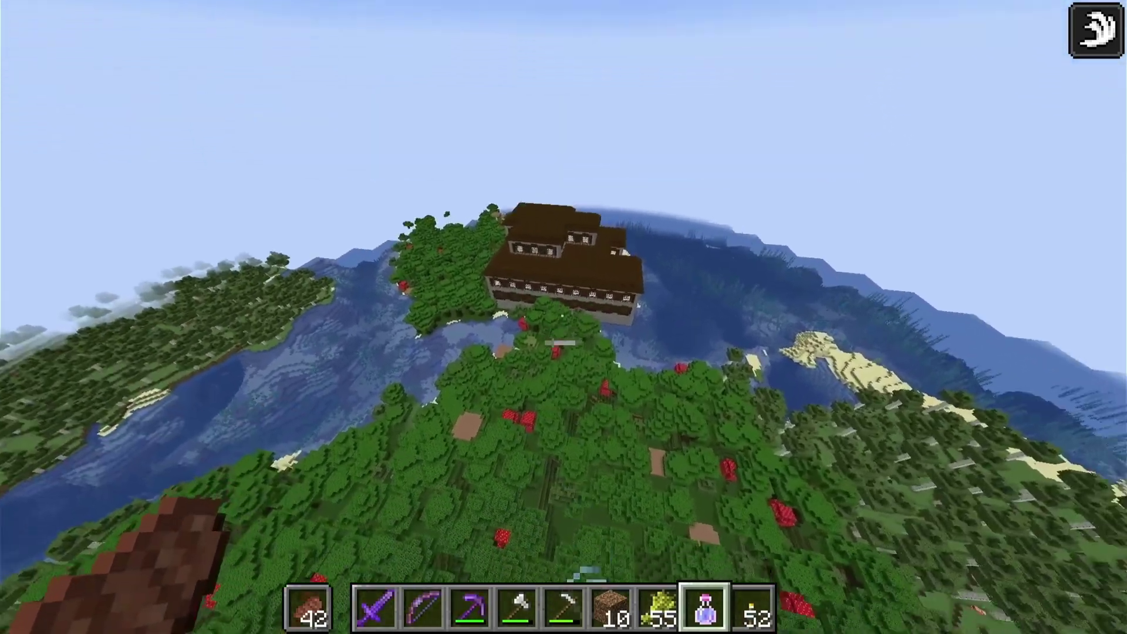
pyautogui.rightClick(564, 317)
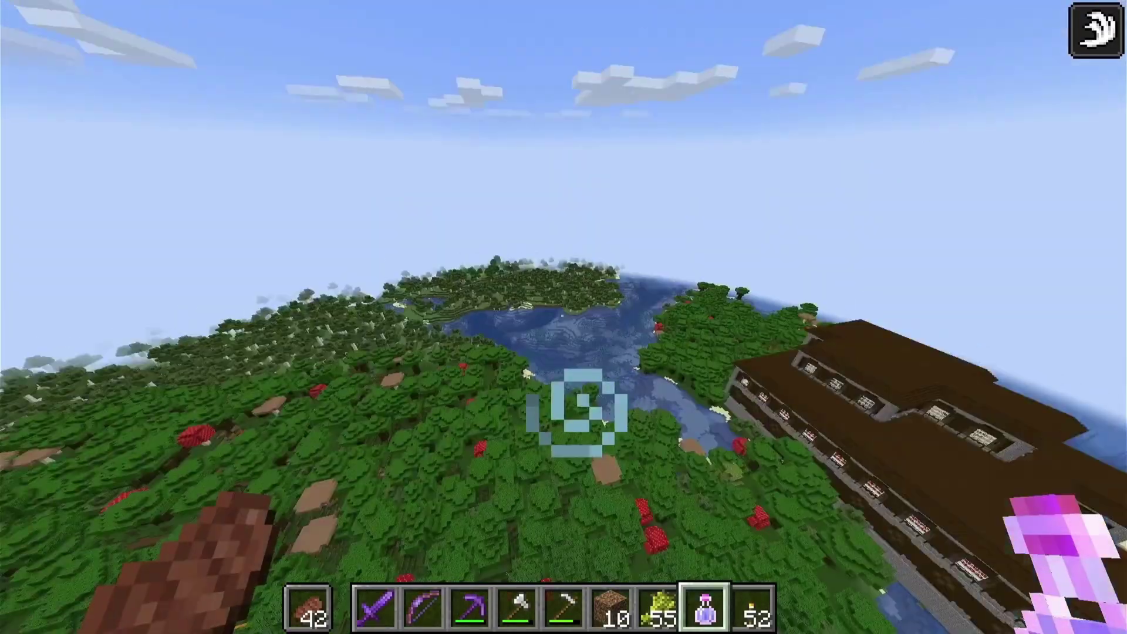
# Show the debug overlay again and fly north over the dark forest to check performance.
pyautogui.press('F3')
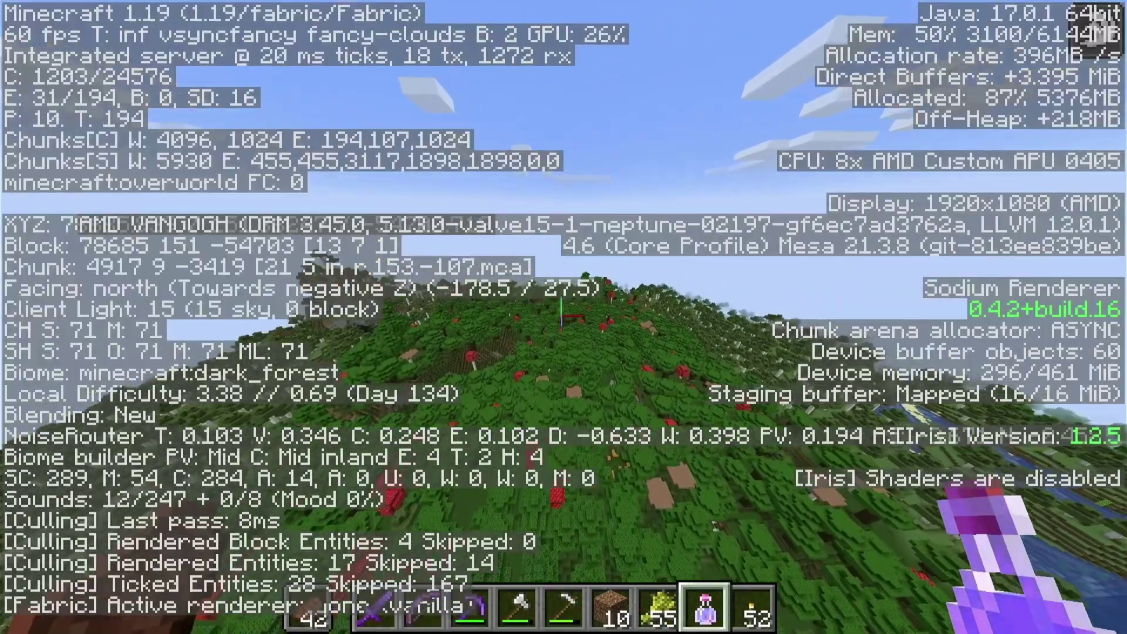
pyautogui.press('w')
pyautogui.press('w')
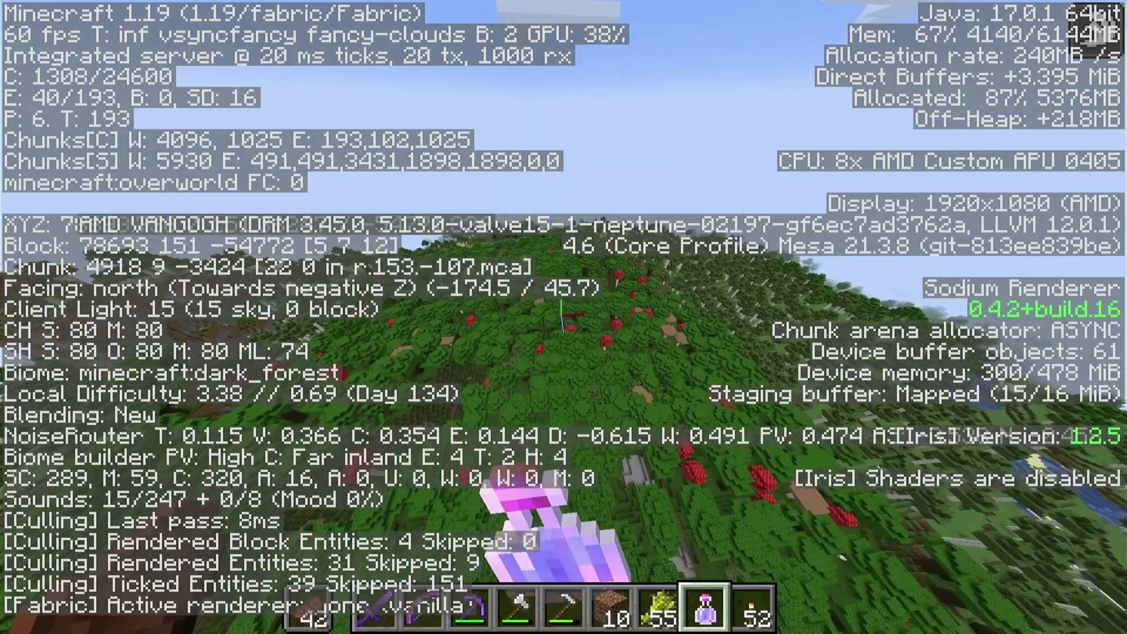
pyautogui.press('w')
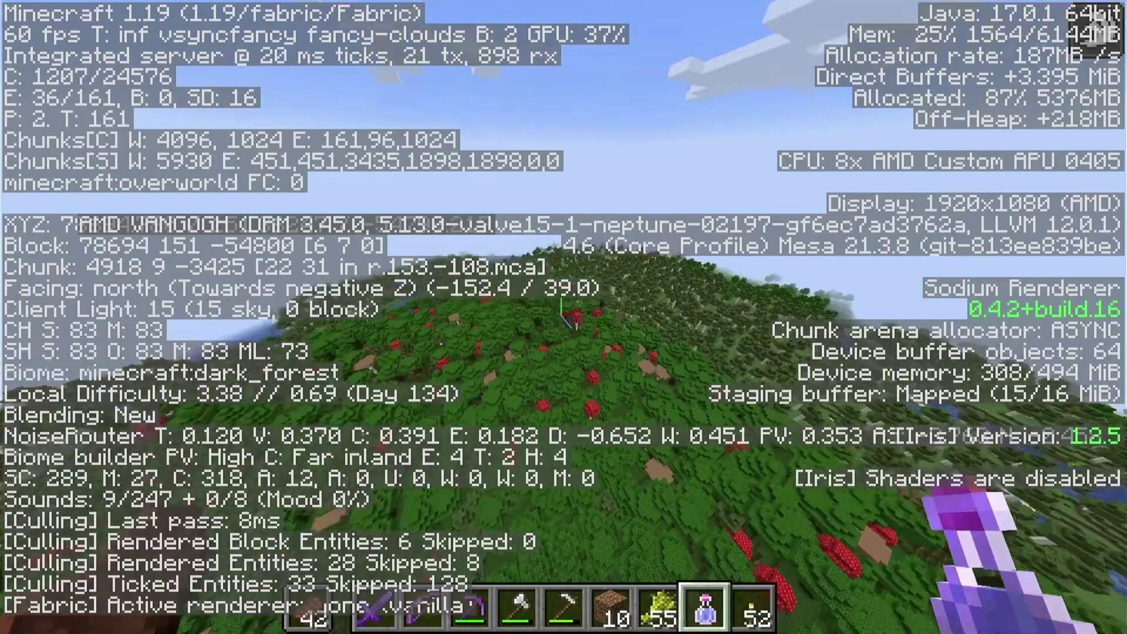
pyautogui.press('w')
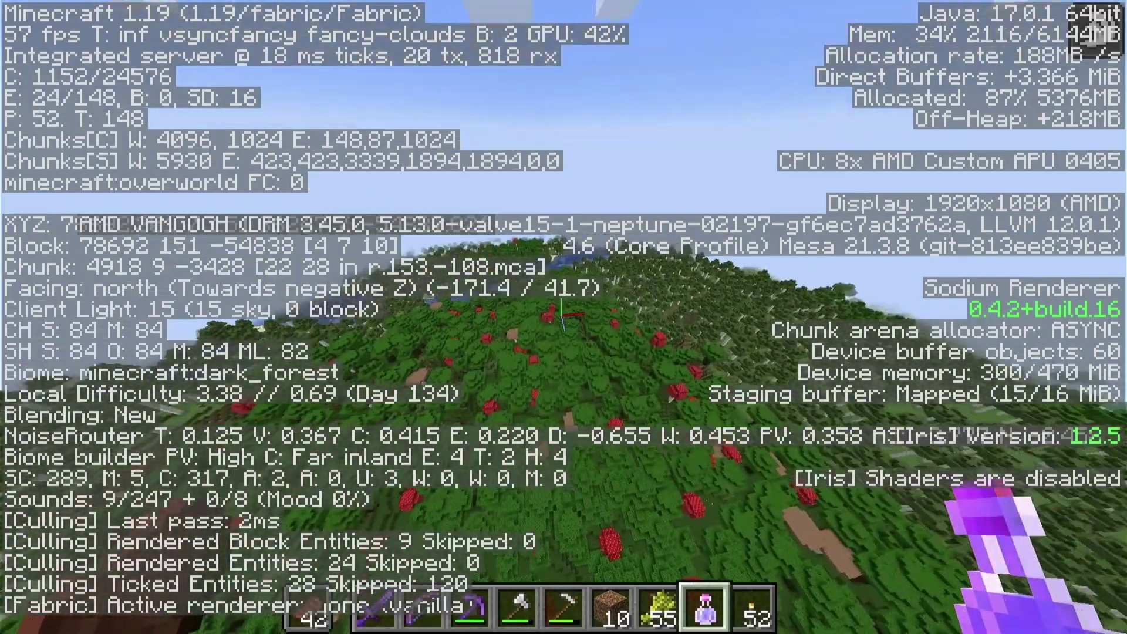
pyautogui.press('w')
pyautogui.press('w')
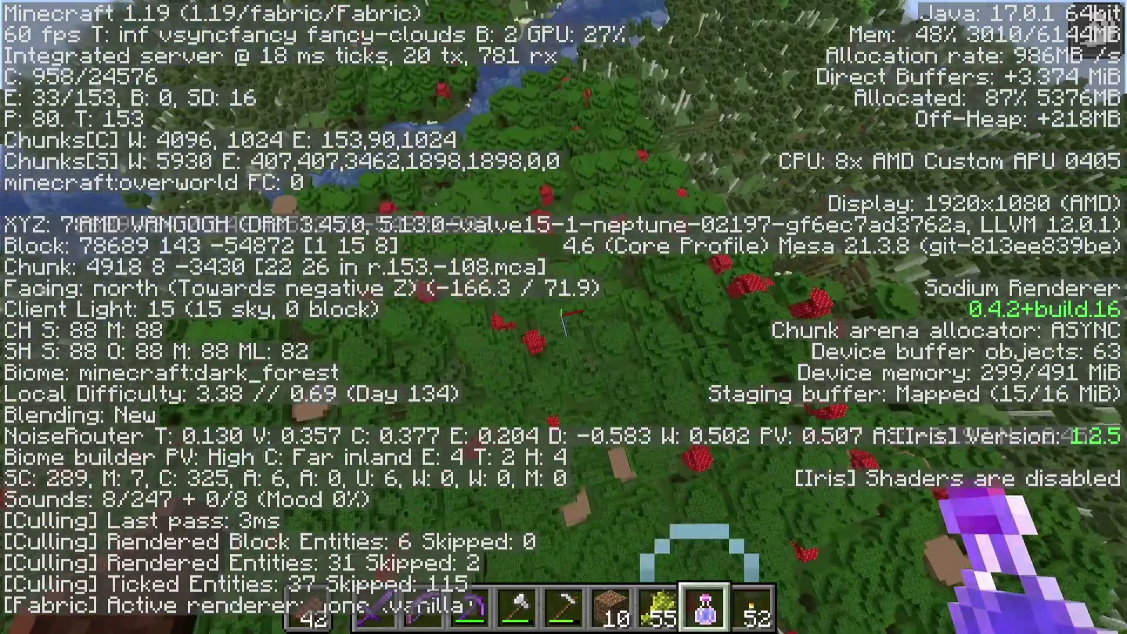
# Descend to the dark forest treetops and travel across them to the birch forest riverbank, observing performance near the ground.
pyautogui.press('w')
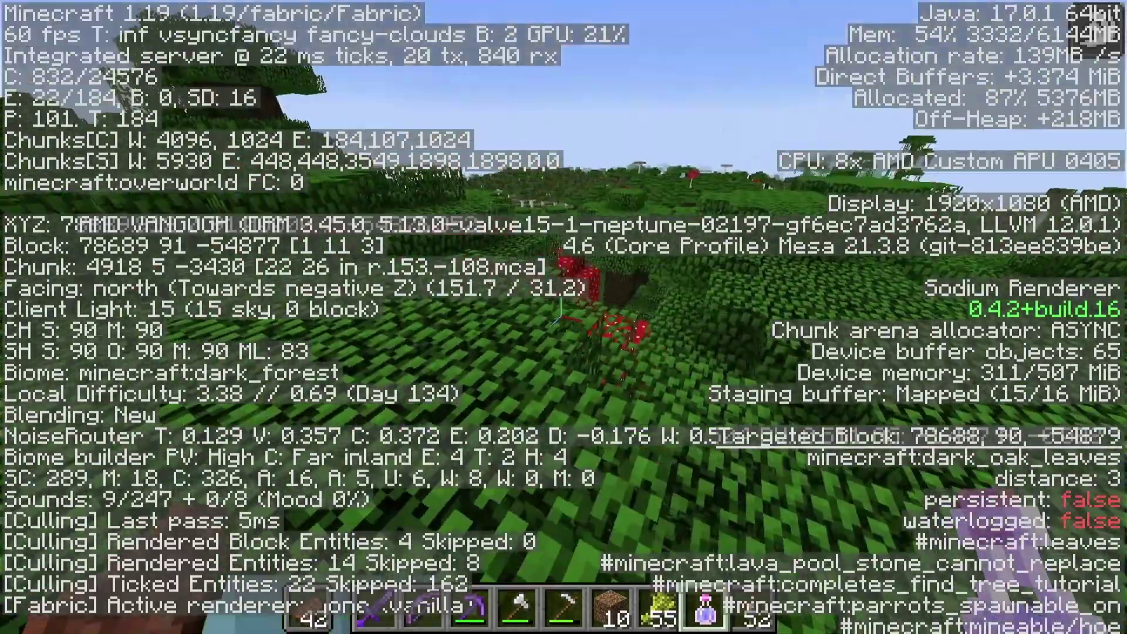
pyautogui.press('w')
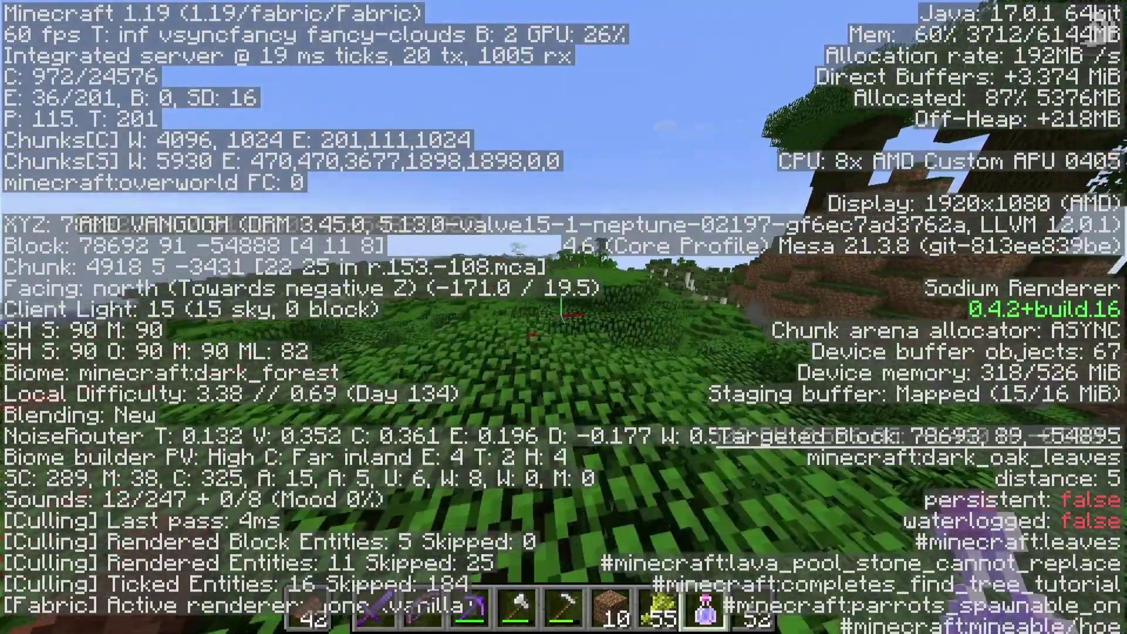
pyautogui.press('w')
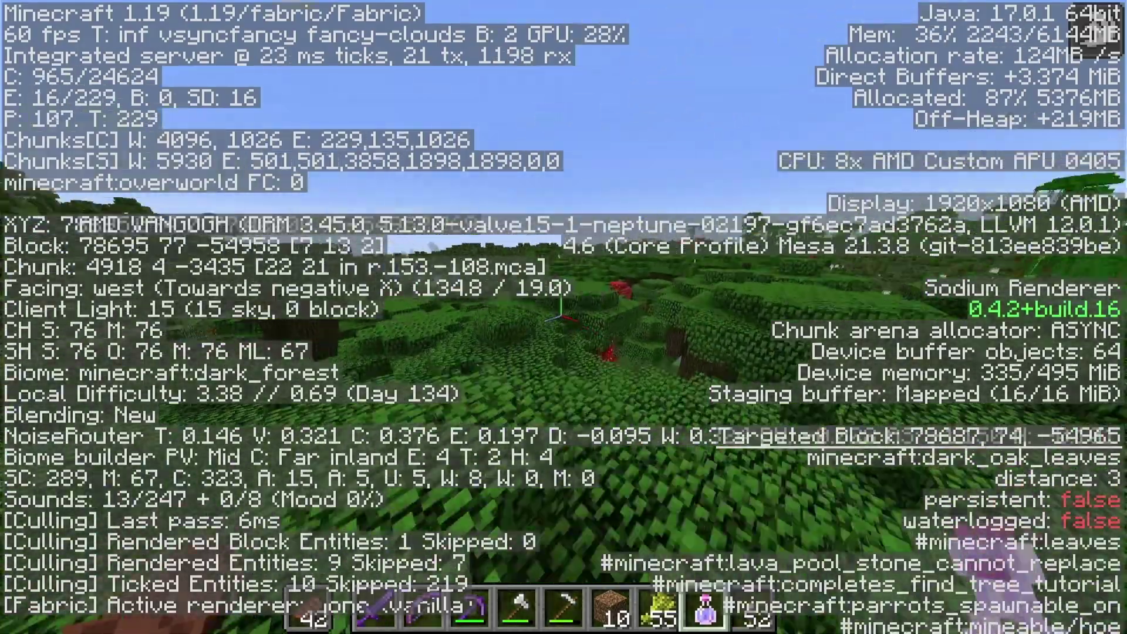
pyautogui.press('w')
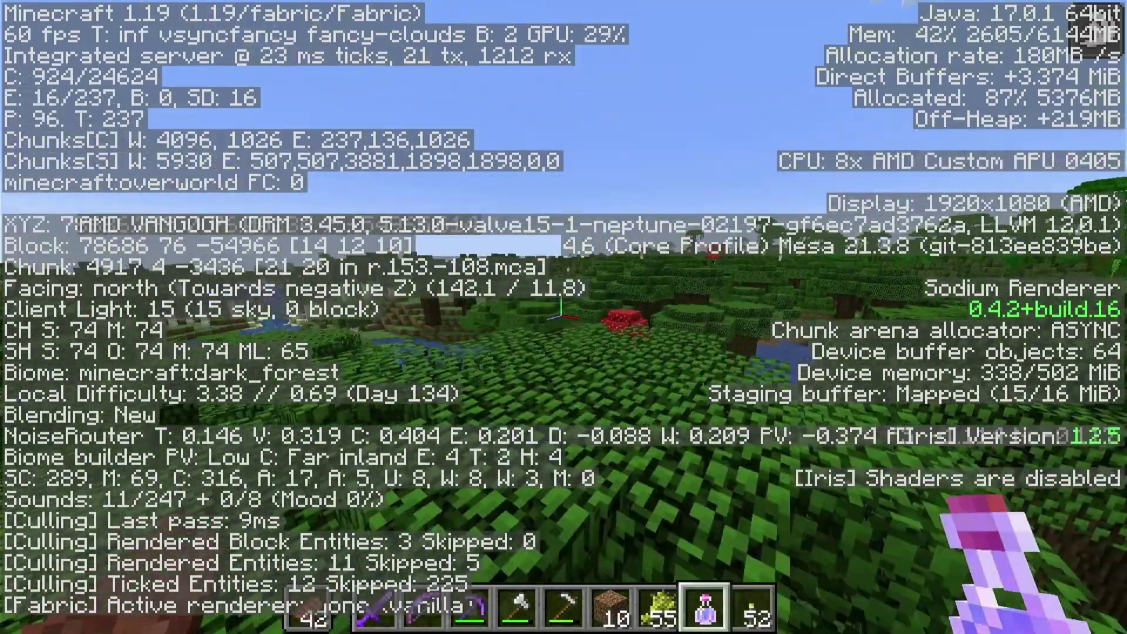
pyautogui.press('w')
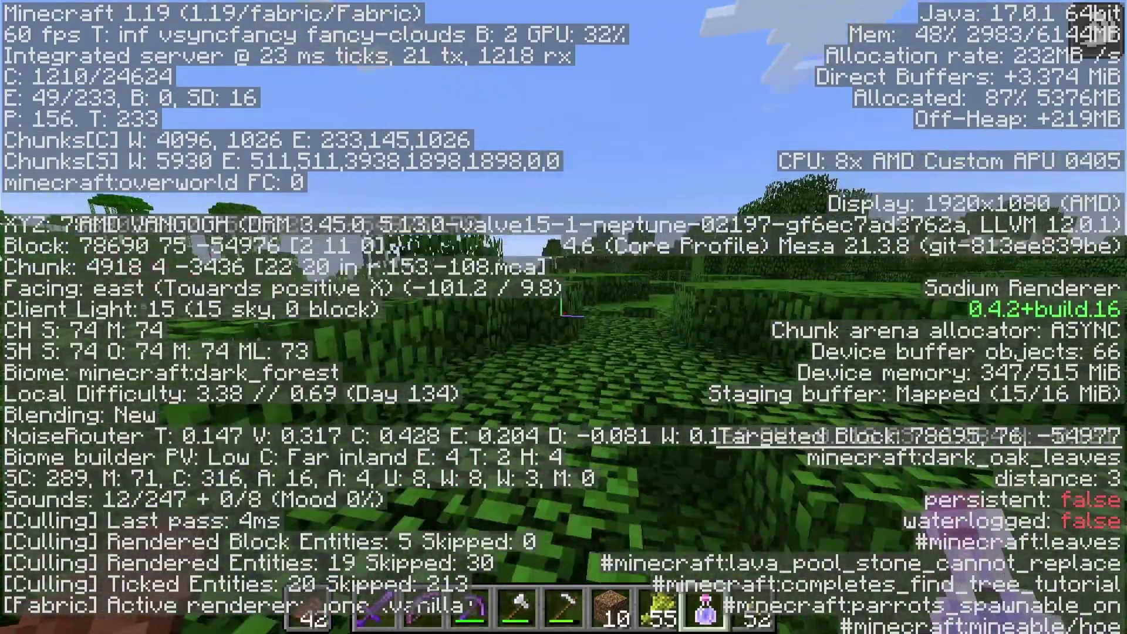
pyautogui.press('w')
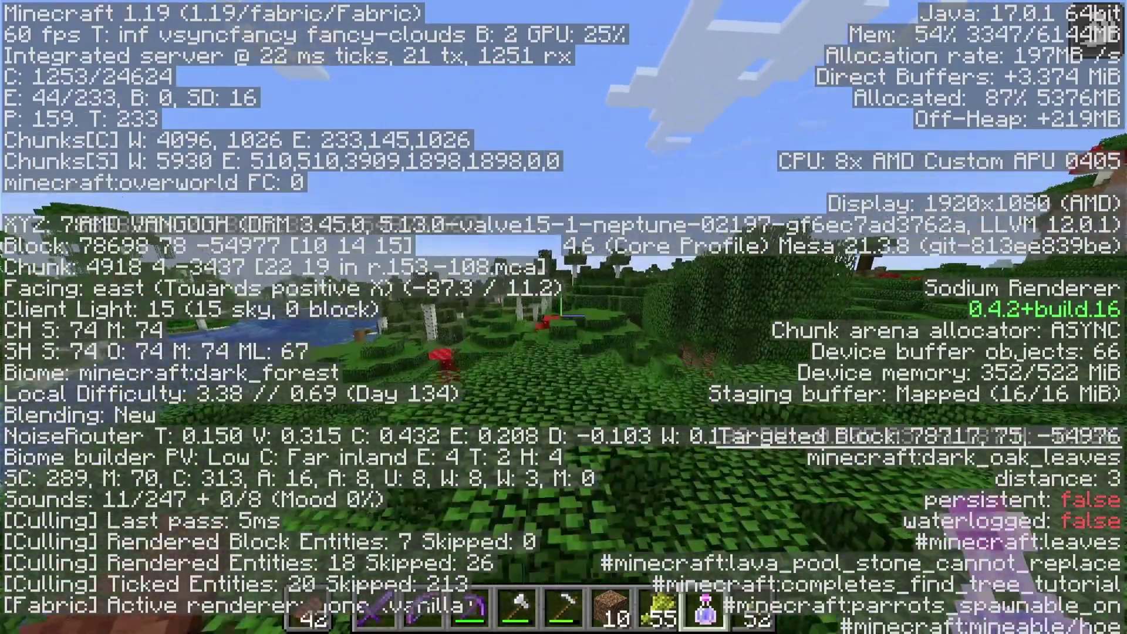
pyautogui.press('w')
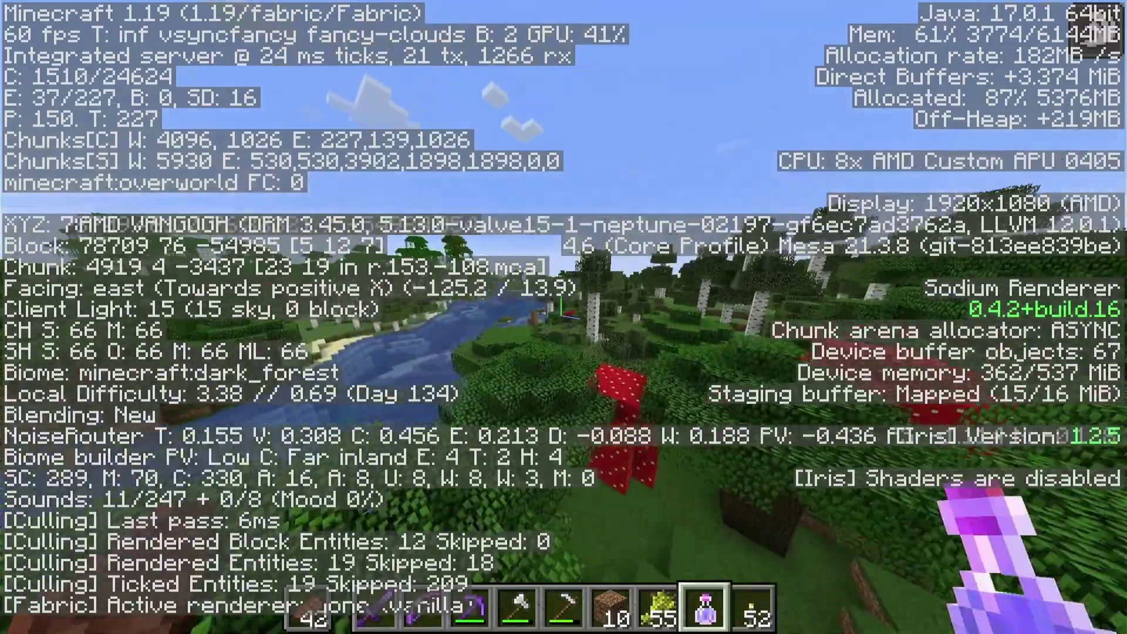
pyautogui.press('w')
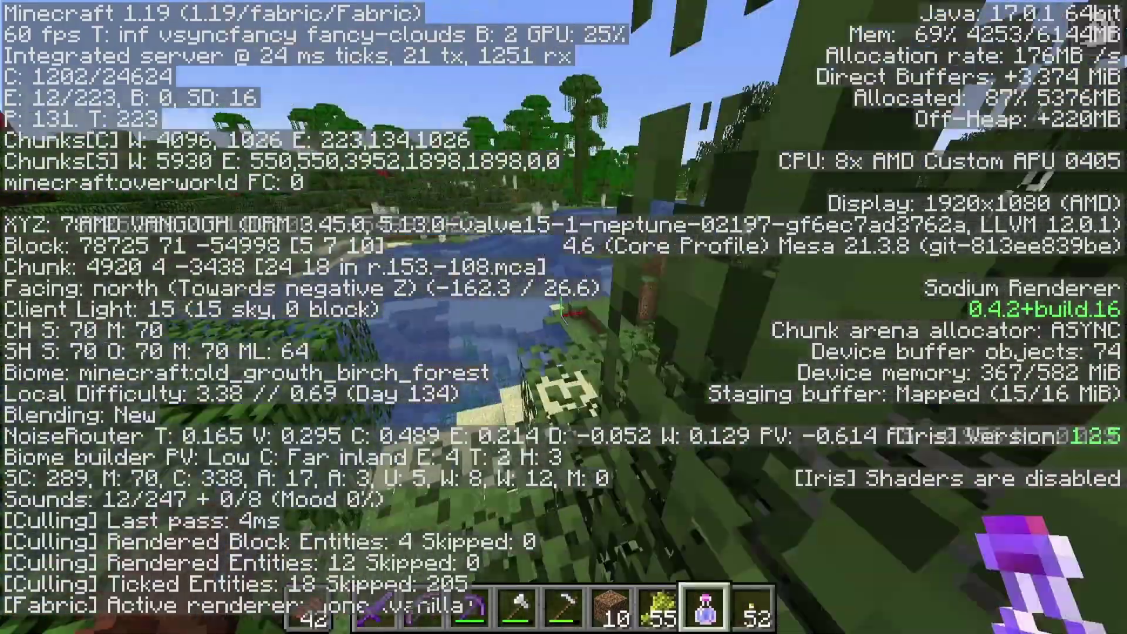
pyautogui.press('w')
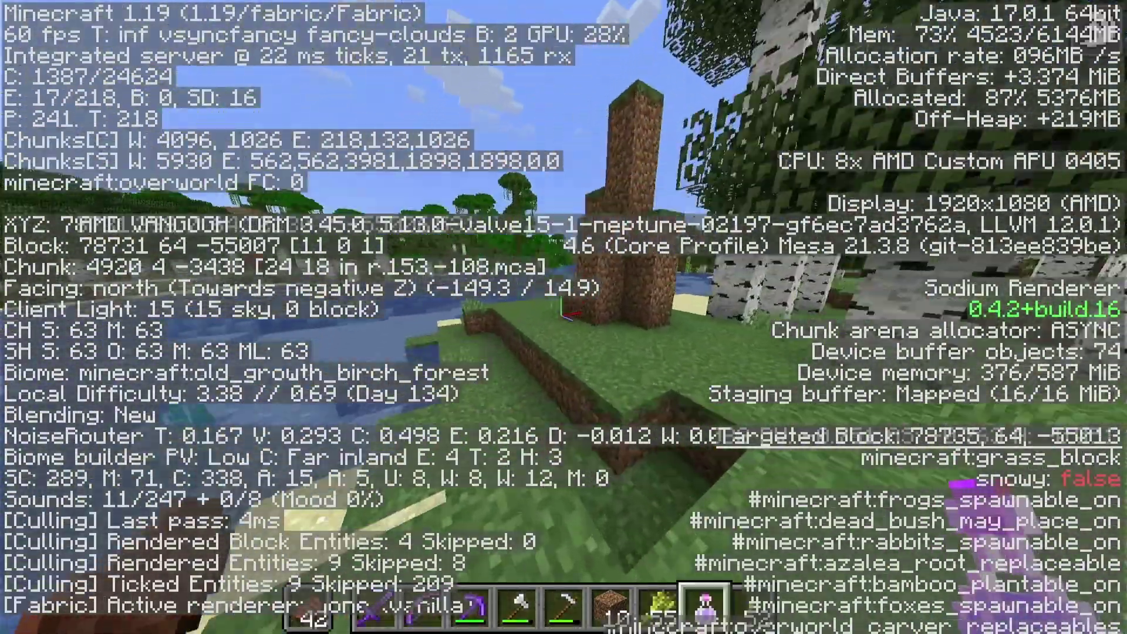
pyautogui.press('w')
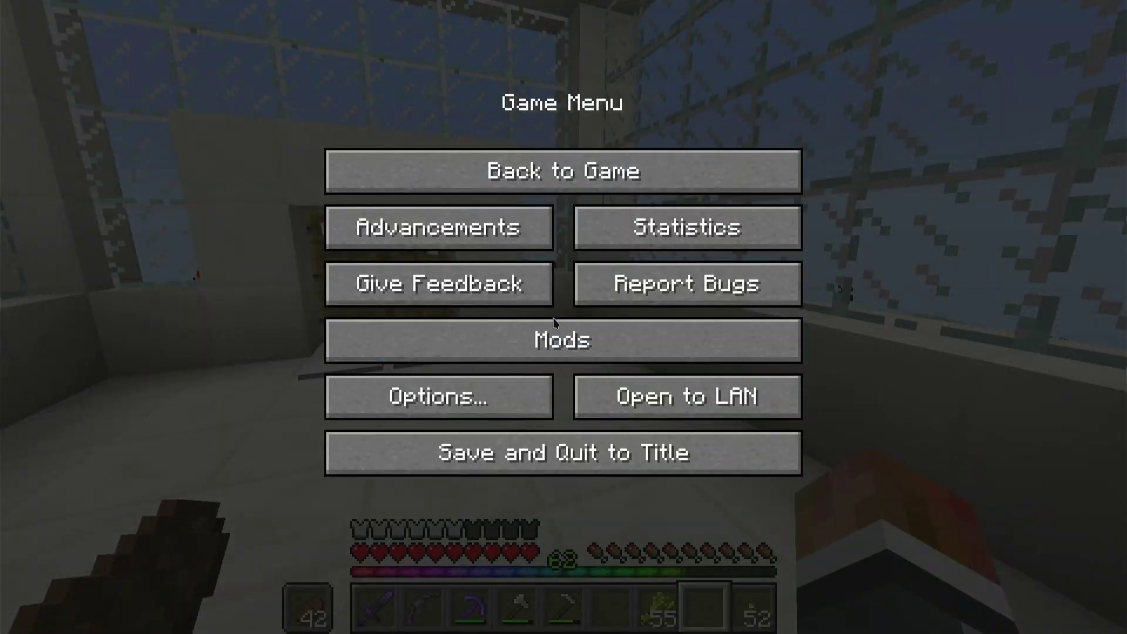
# Disable VSync in the video settings, apply the change and return to the game.
pyautogui.click(492, 392)
pyautogui.click(376, 282)
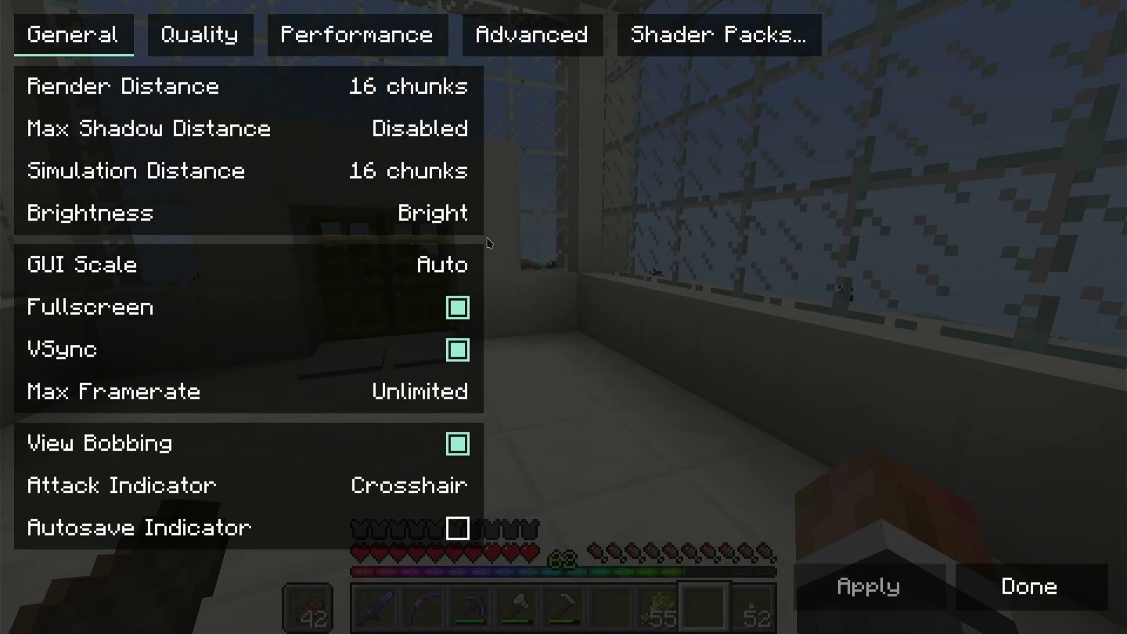
pyautogui.click(459, 348)
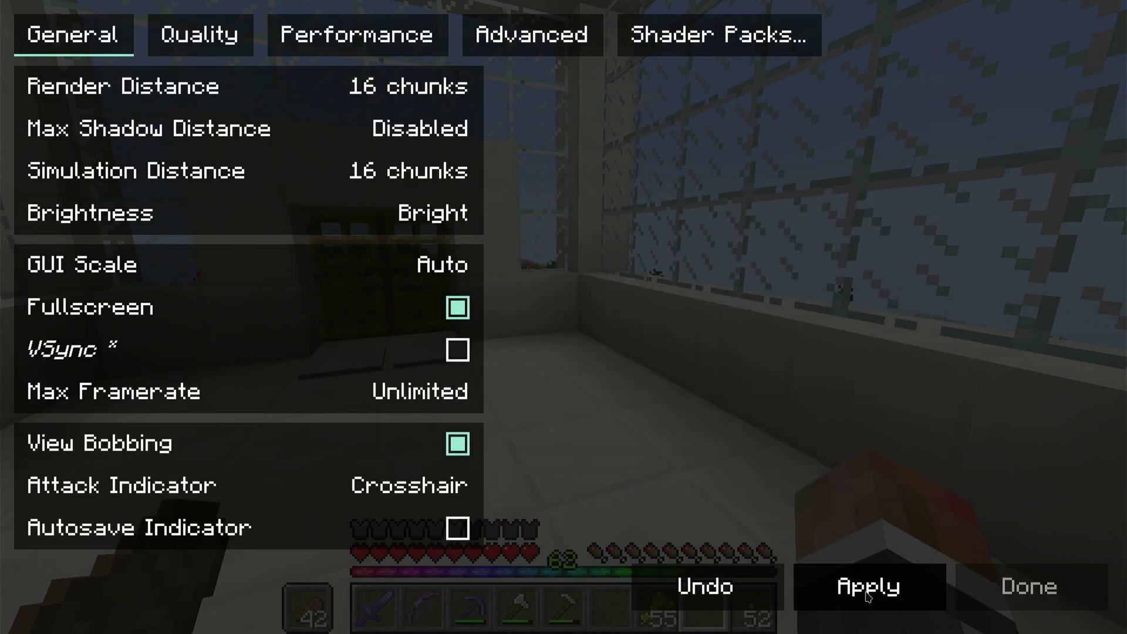
pyautogui.press('Escape')
pyautogui.press('Escape')
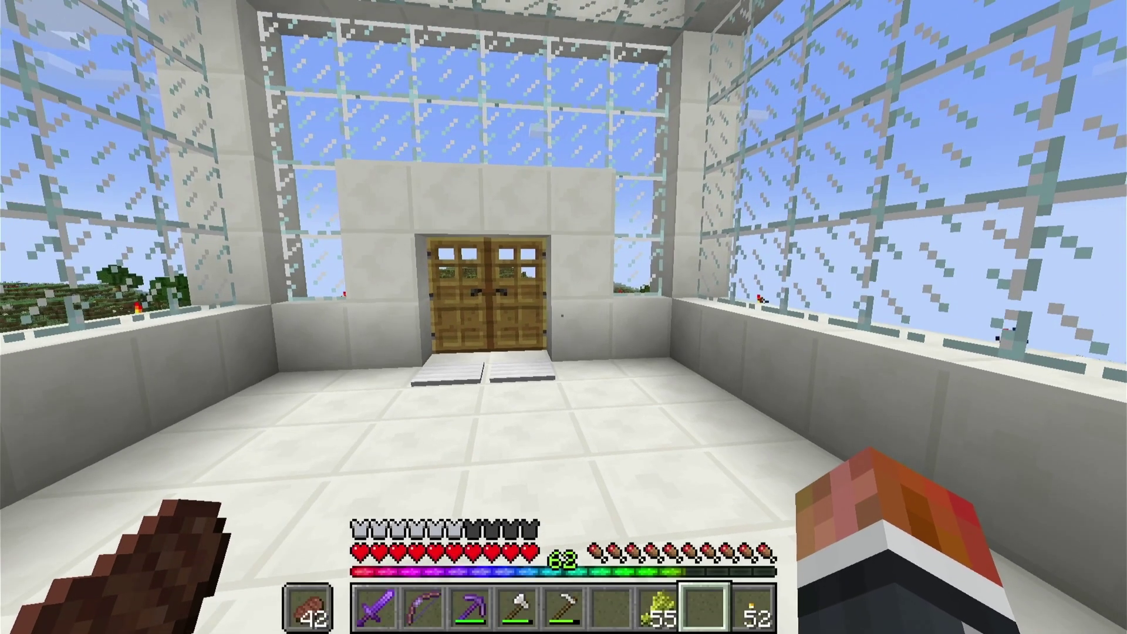
# Show the debug overlay, leave the quartz house through the oak doors and fly up over the meadow to check the uncapped frame rate.
pyautogui.press('F3')
pyautogui.press('w')
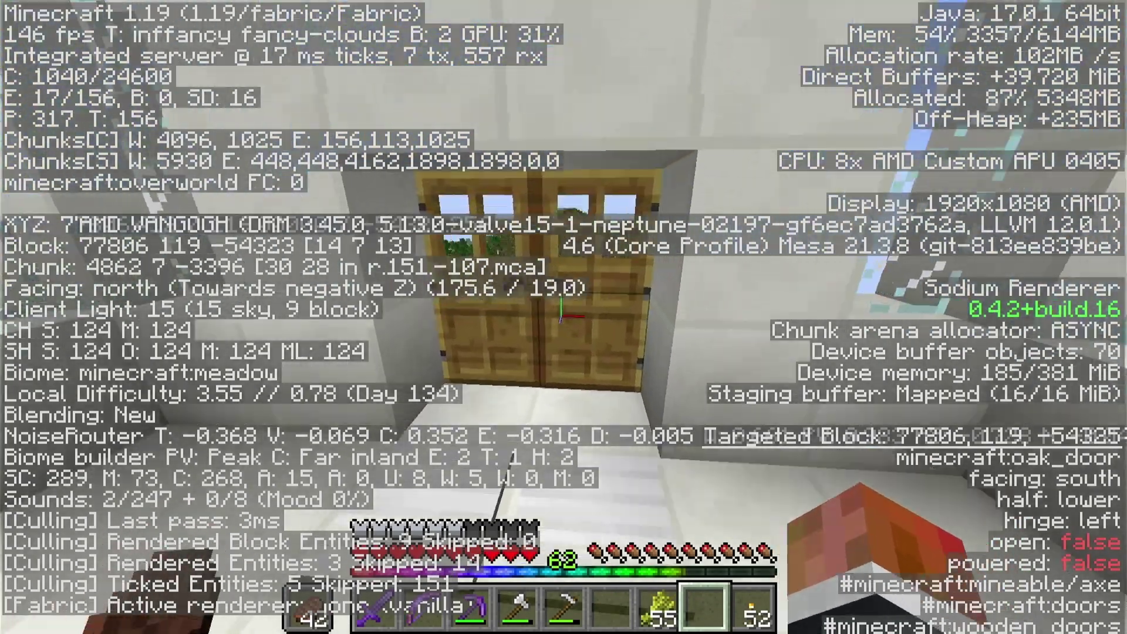
pyautogui.press('w')
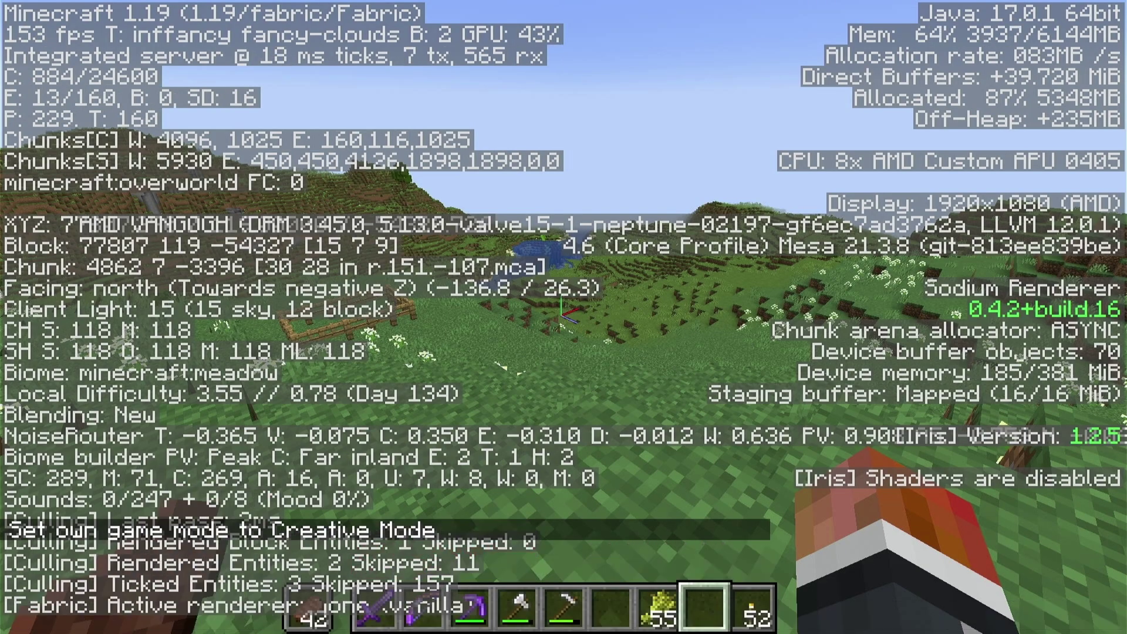
pyautogui.press('space')
pyautogui.press('space')
pyautogui.press('w')
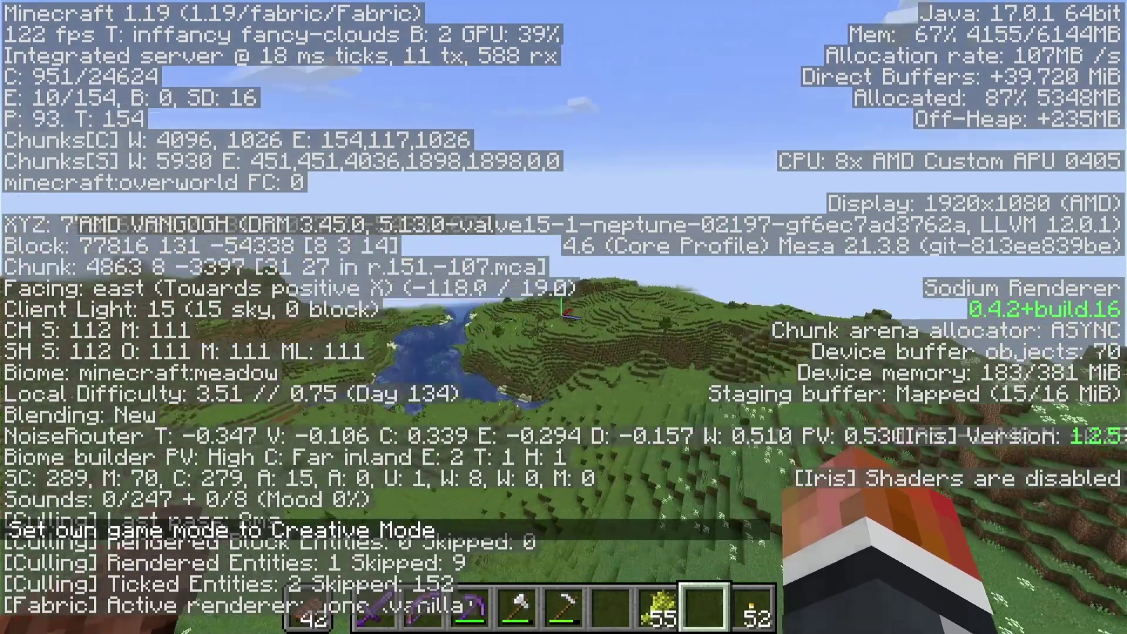
pyautogui.press('space')
pyautogui.press('w')
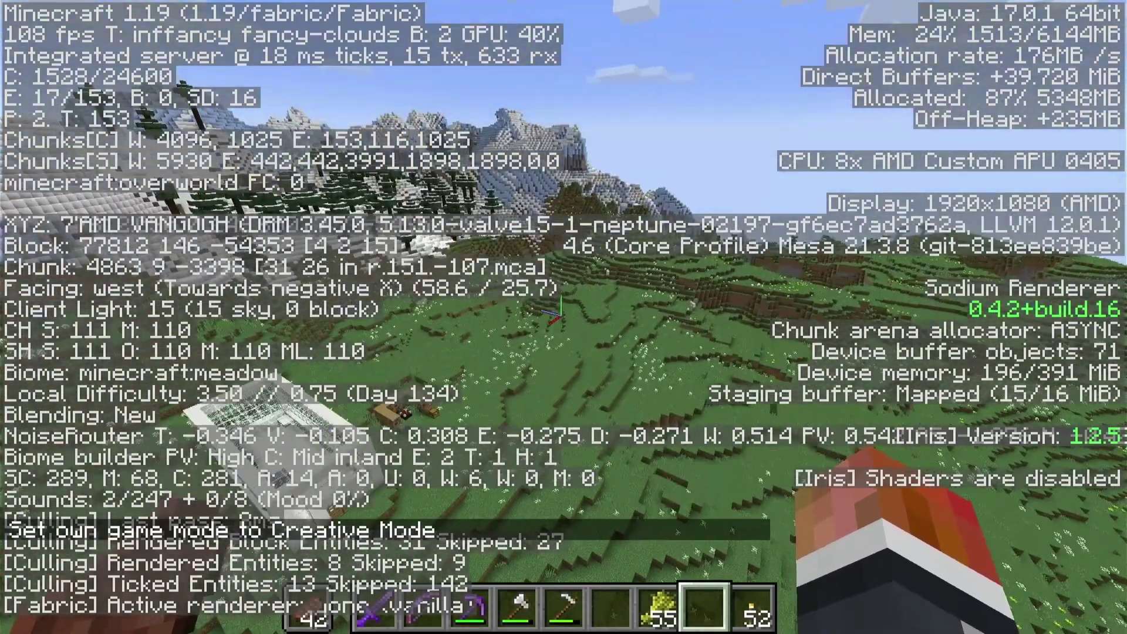
# Fly northeast along the plains river to check performance while travelling, and go back inside the quartz house.
pyautogui.press('w')
pyautogui.press('space')
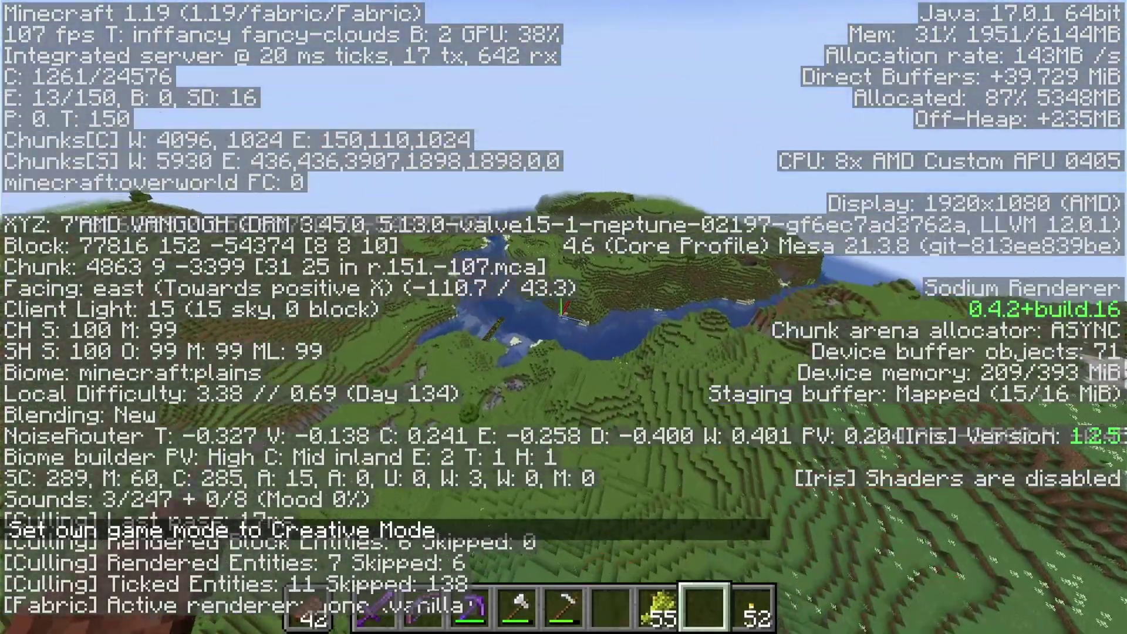
pyautogui.press('w')
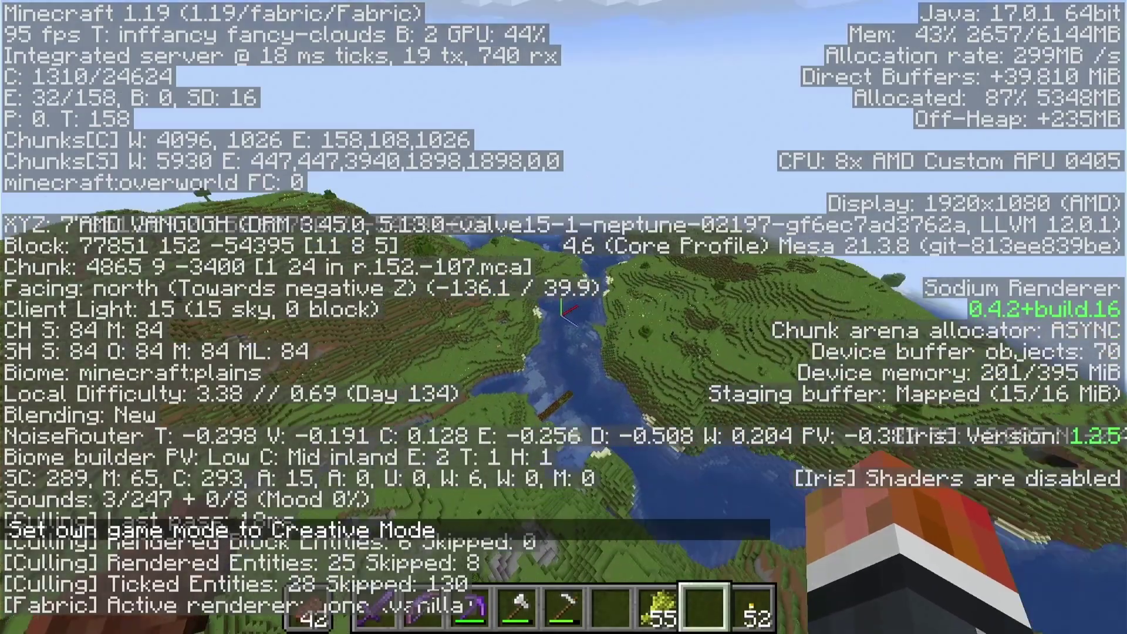
pyautogui.press('w')
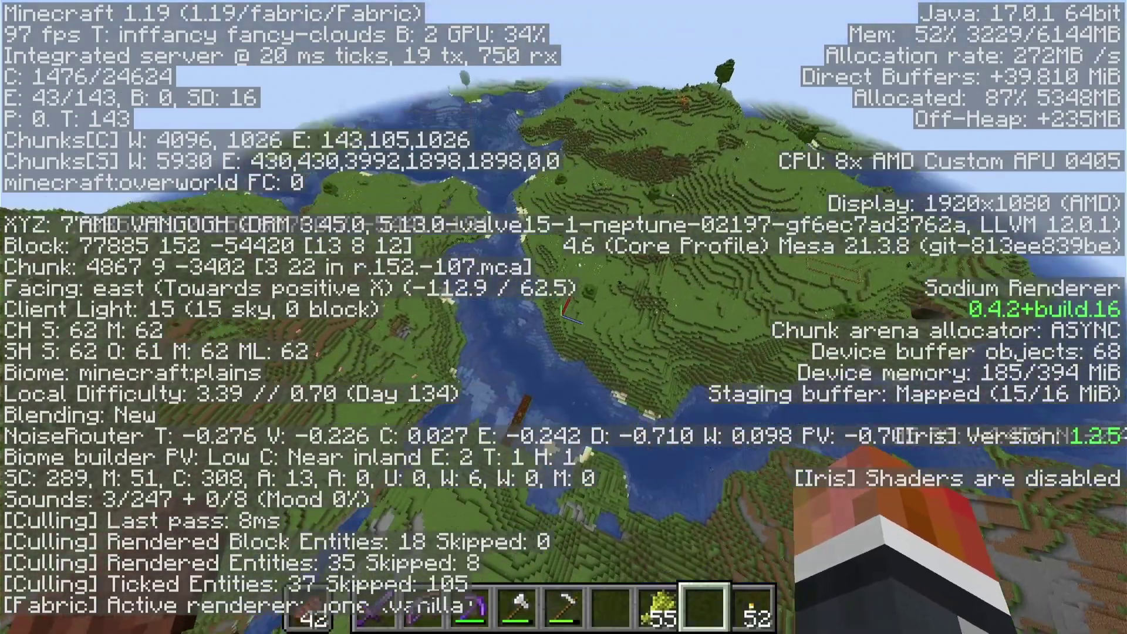
pyautogui.press('w')
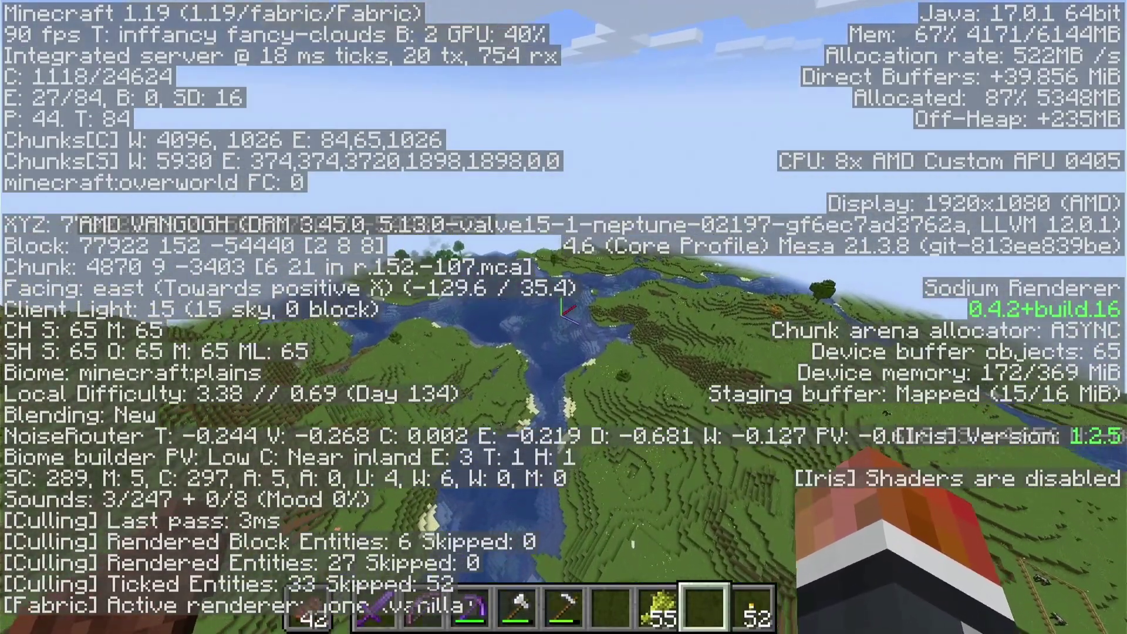
pyautogui.press('w')
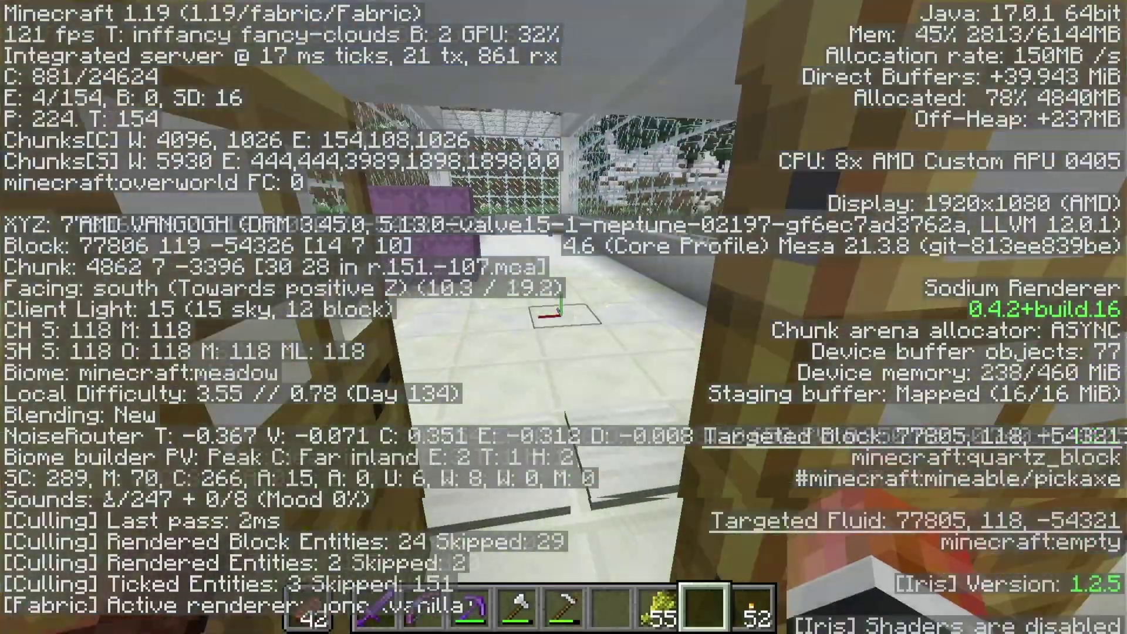
pyautogui.press('w')
# Enable VSync in the video settings, return to the game and hide the debug overlay.
pyautogui.press('Escape')
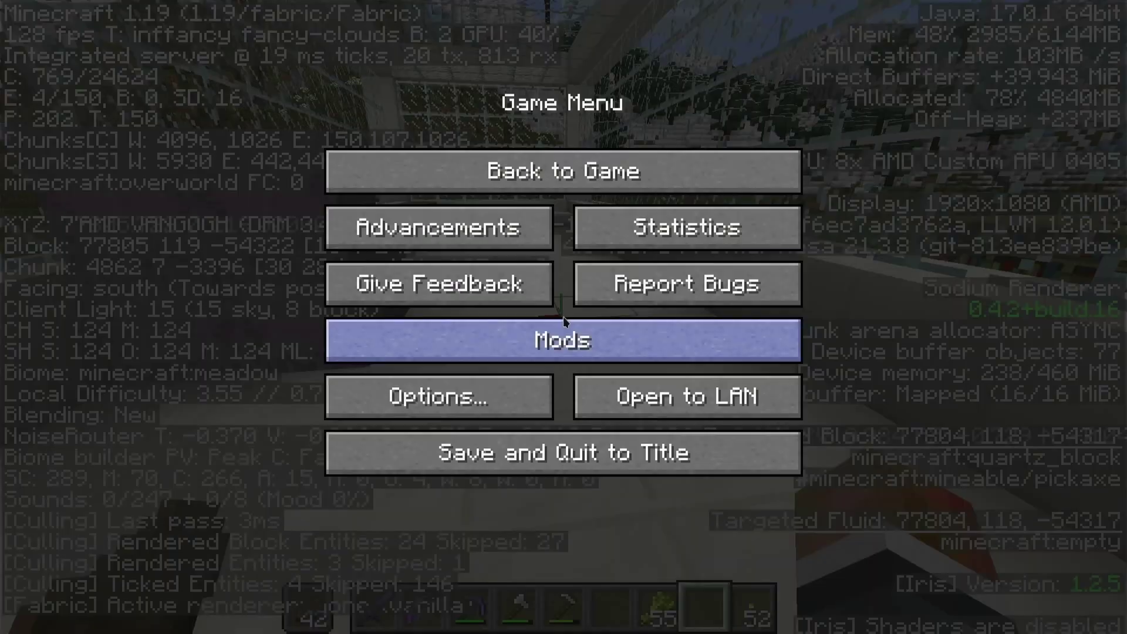
pyautogui.click(521, 390)
pyautogui.click(473, 290)
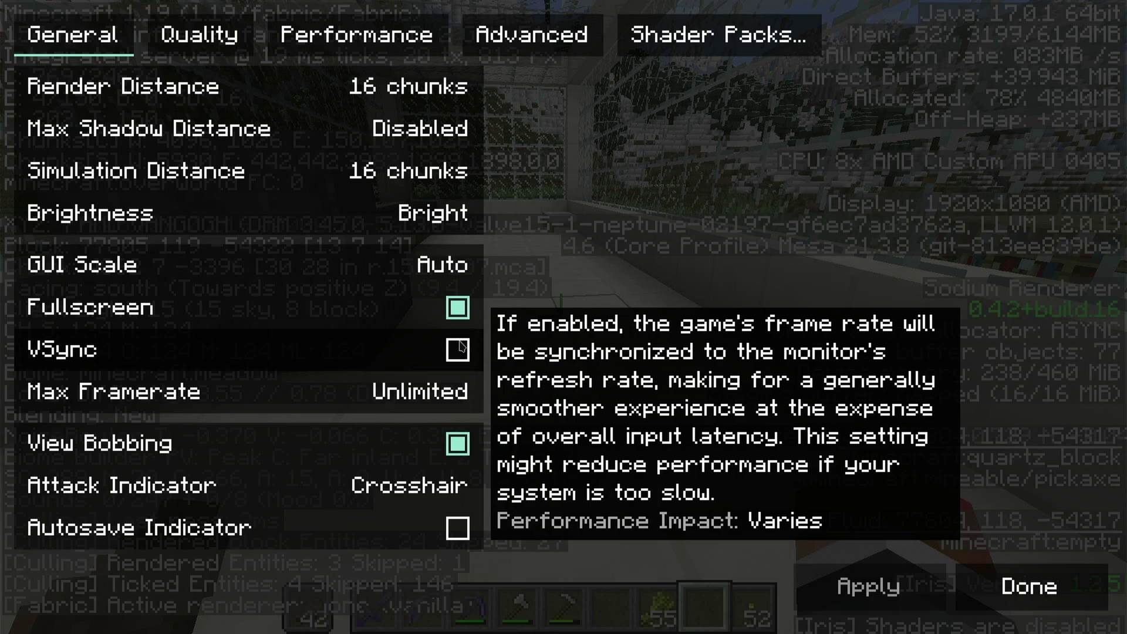
pyautogui.click(461, 348)
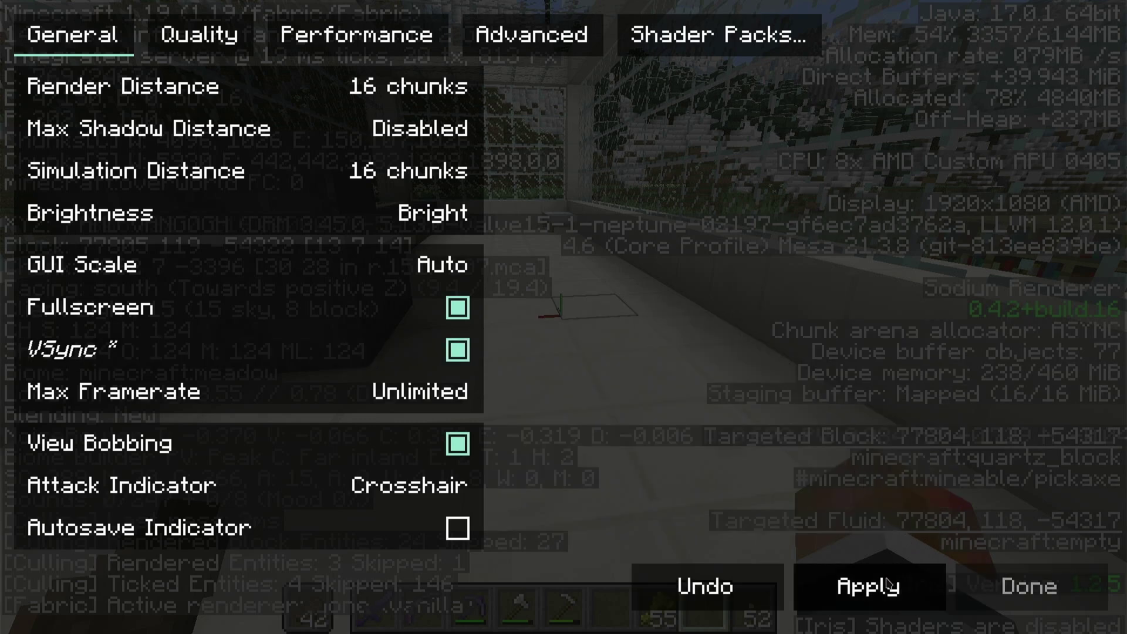
pyautogui.click(1031, 584)
pyautogui.press('Escape')
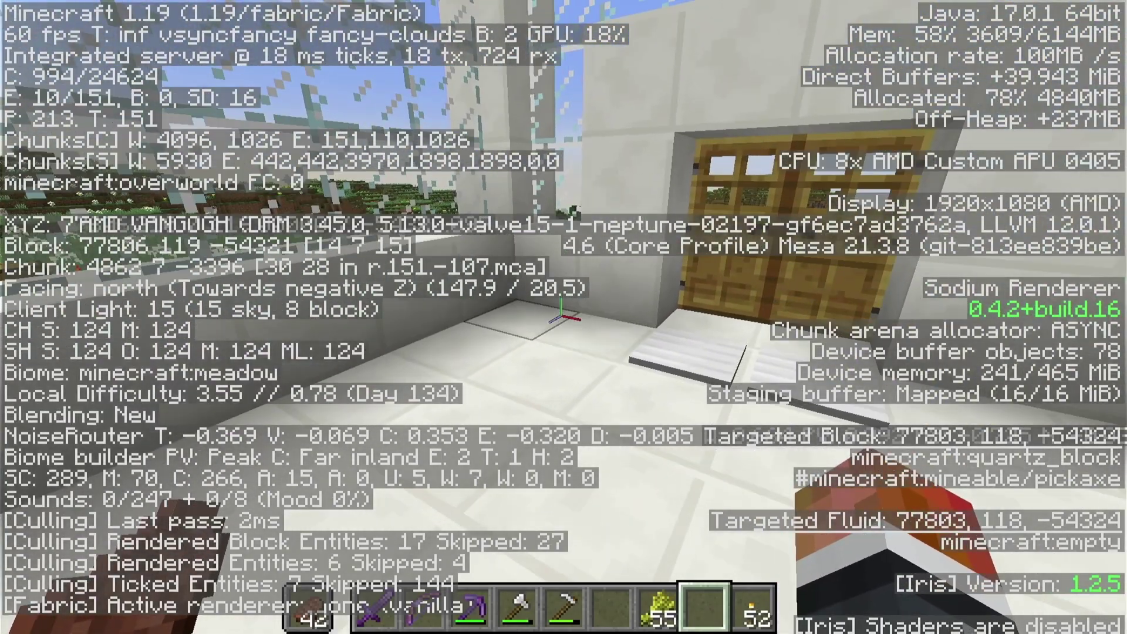
pyautogui.press('F3')
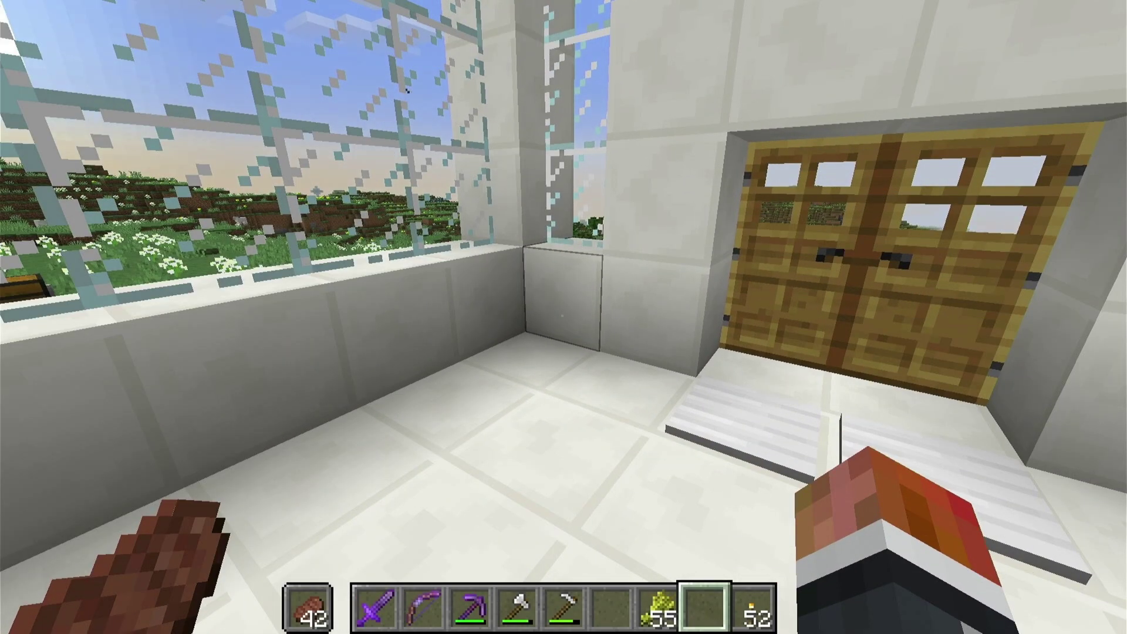
# View the player inventory and the contents of a purple shulker box in the quartz house, closing each one.
pyautogui.press('e')
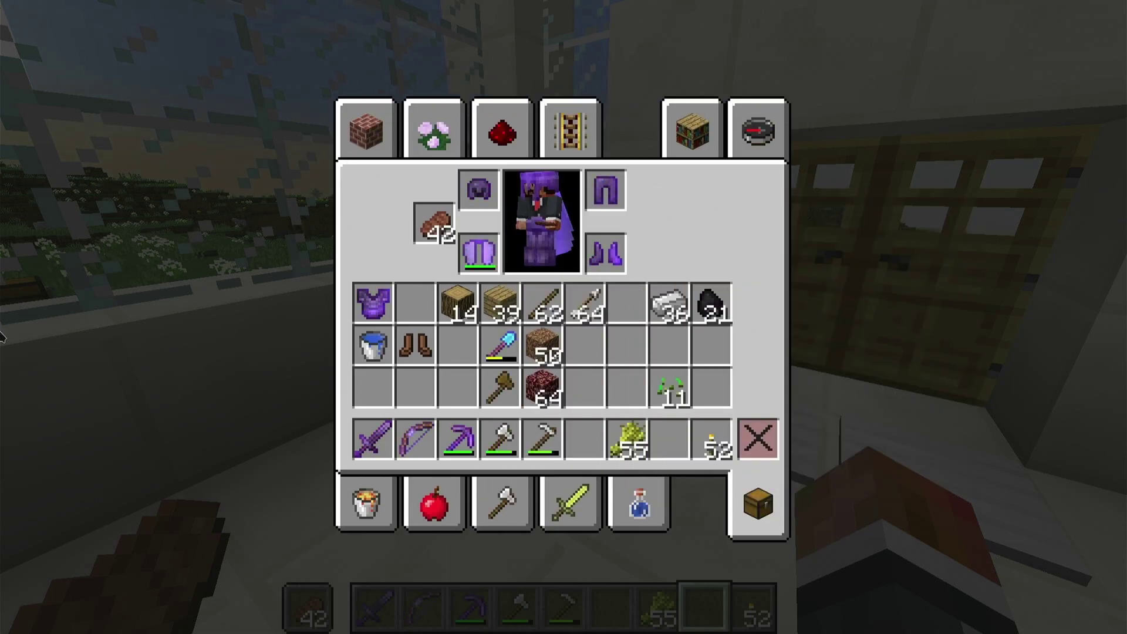
pyautogui.press('e')
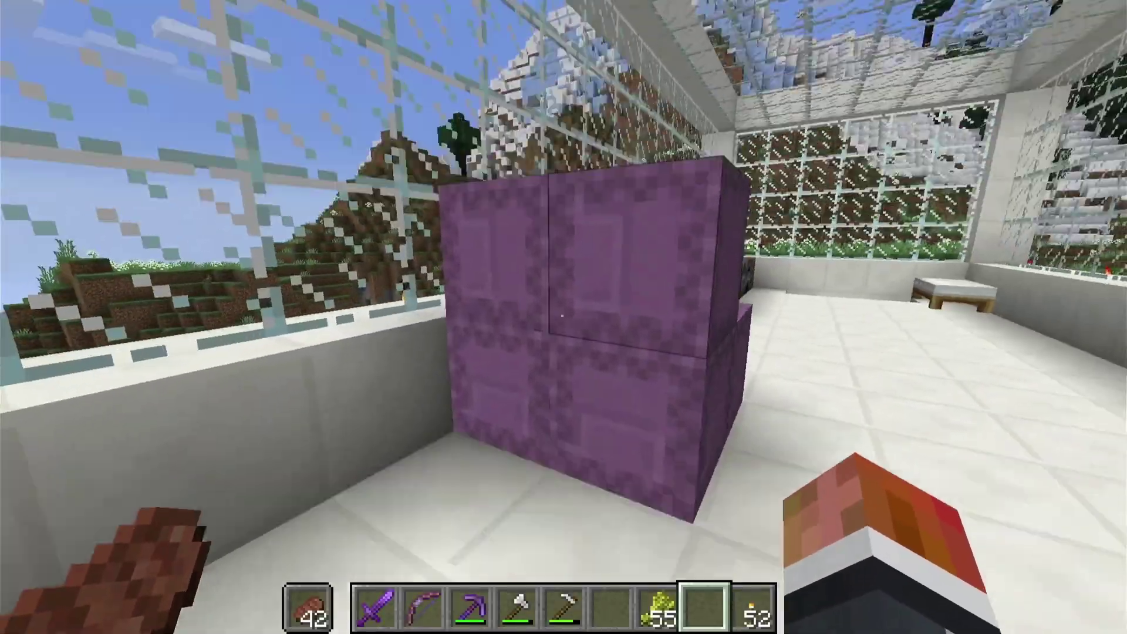
pyautogui.rightClick(564, 317)
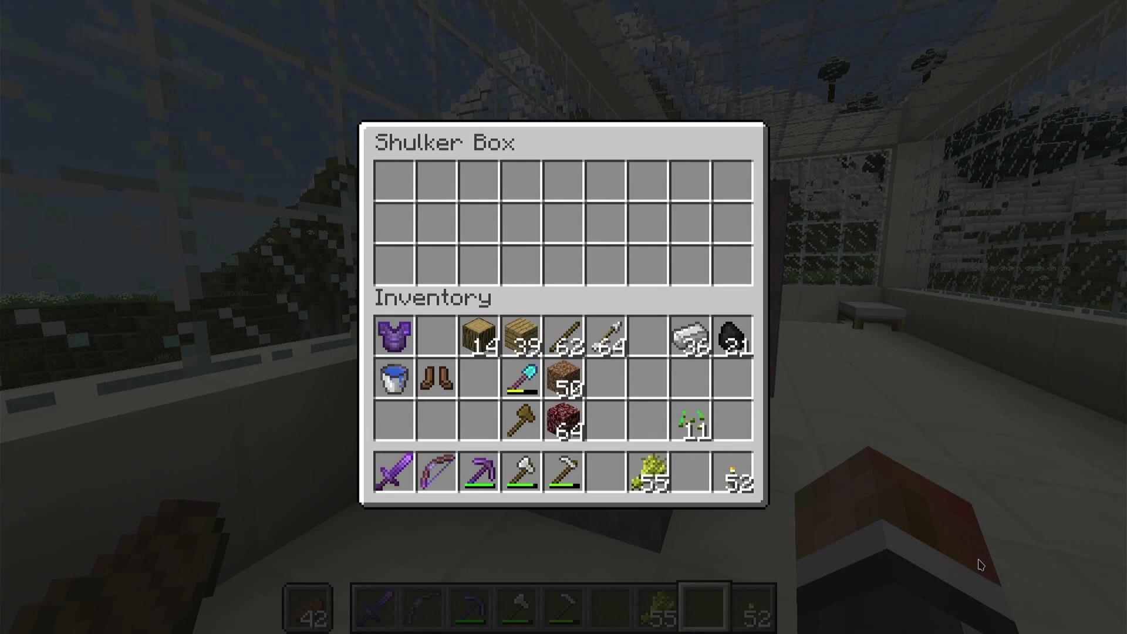
pyautogui.press('Escape')
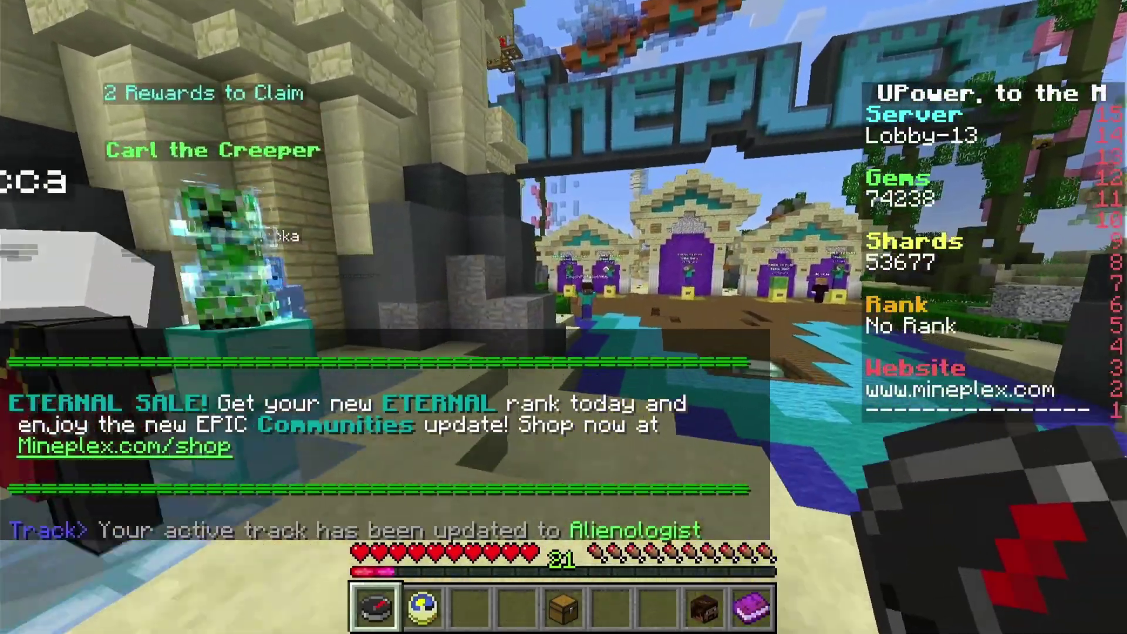
# Show the debug overlay in the Mineplex lobby, switch to the empty third hotbar slot and walk north through the central building.
pyautogui.press('F3')
pyautogui.press('w')
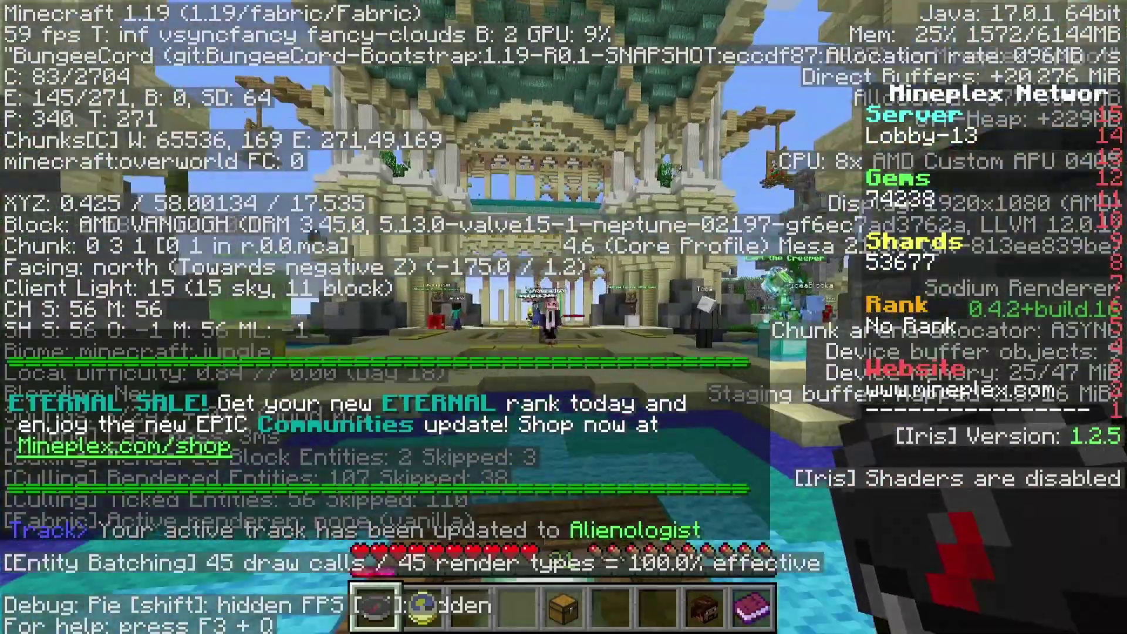
pyautogui.press('w')
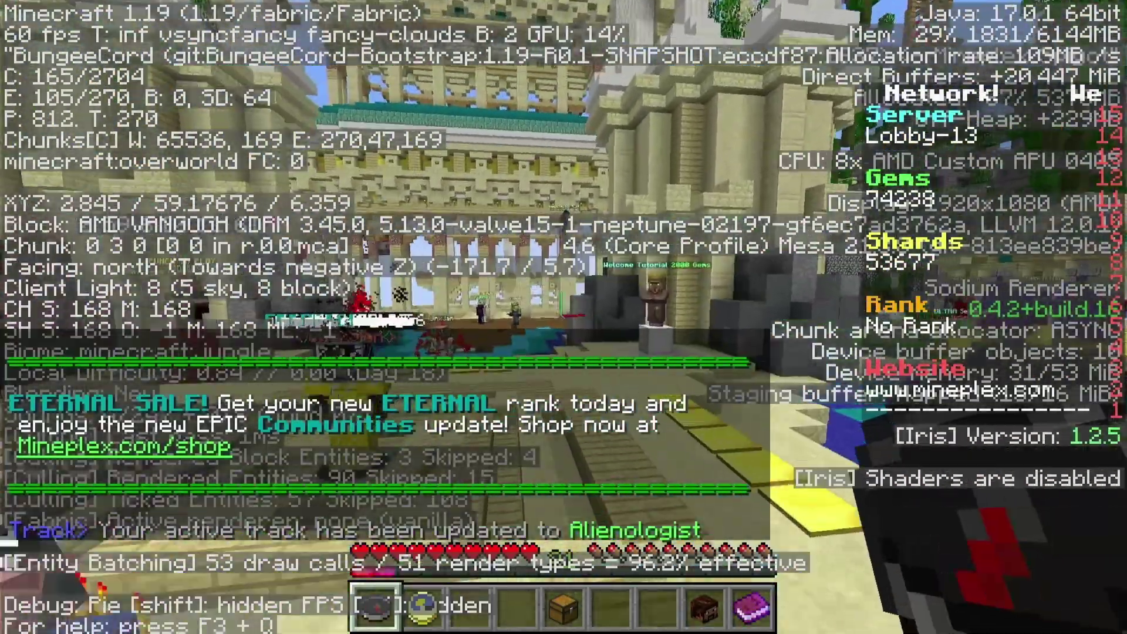
pyautogui.press('3')
pyautogui.press('w')
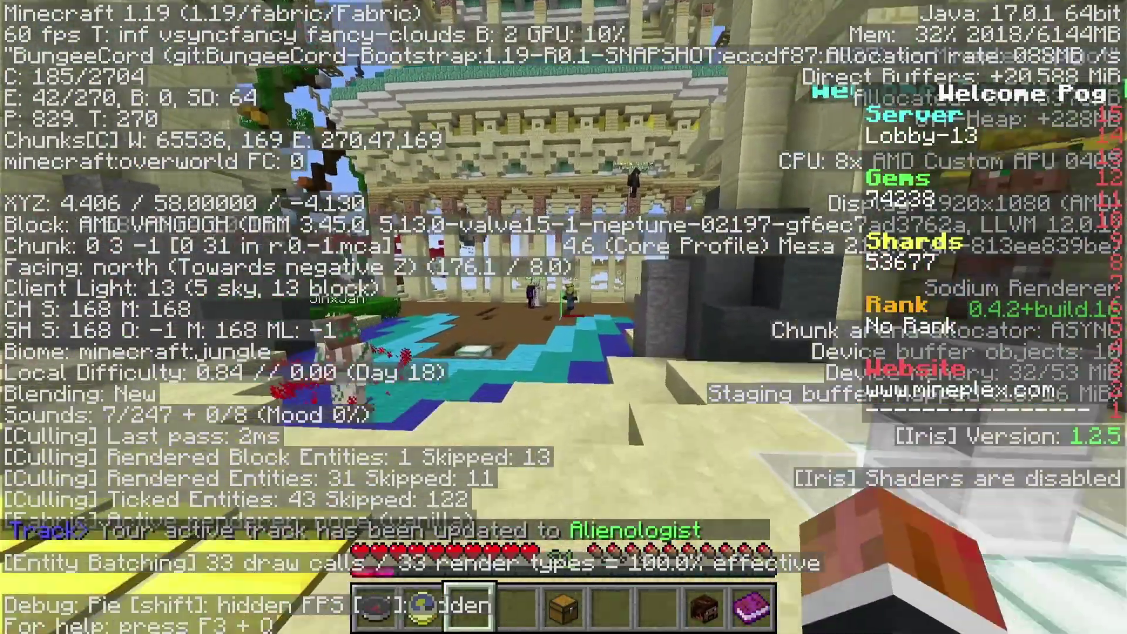
# Circle the Mineplex lobby on the wooden path around the central building, checking multiplayer performance in the debug overlay.
pyautogui.press('w')
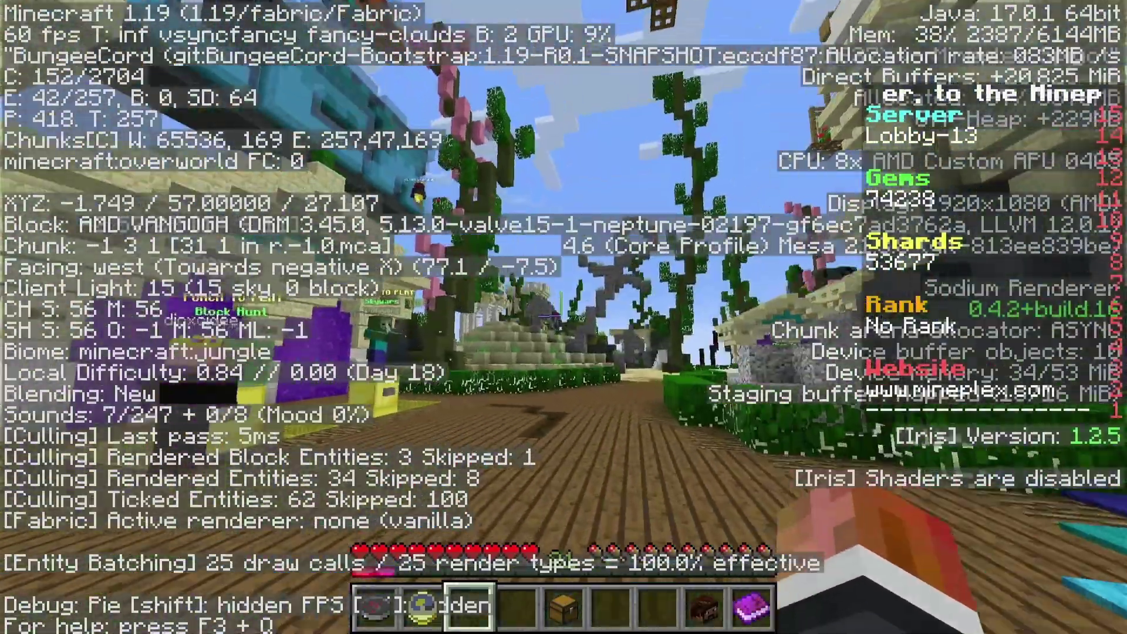
pyautogui.press('w')
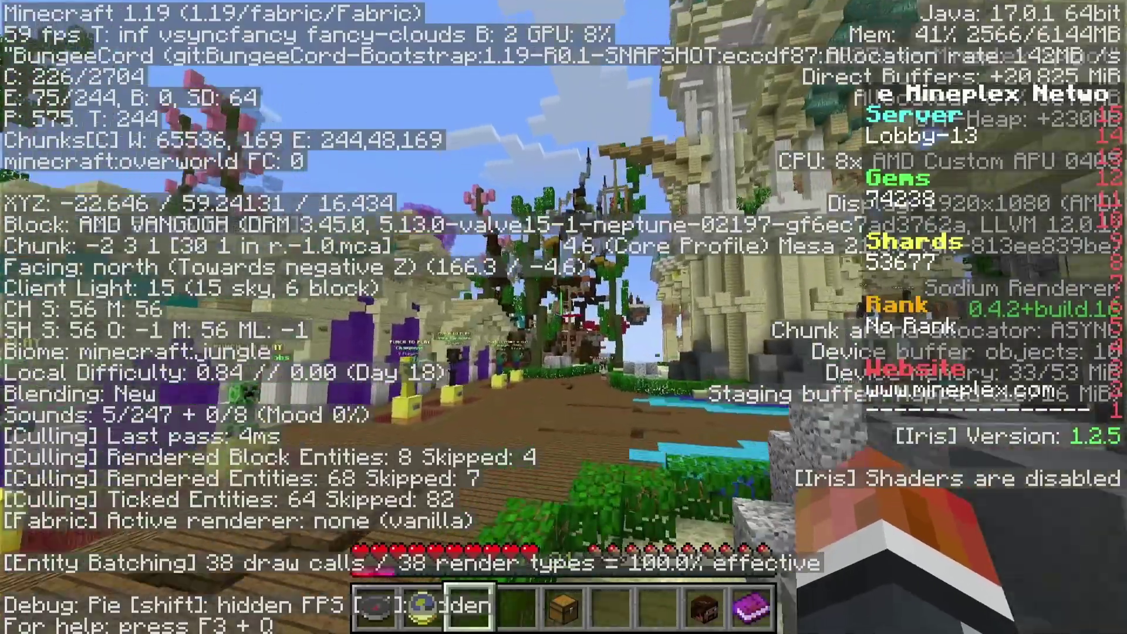
pyautogui.press('w')
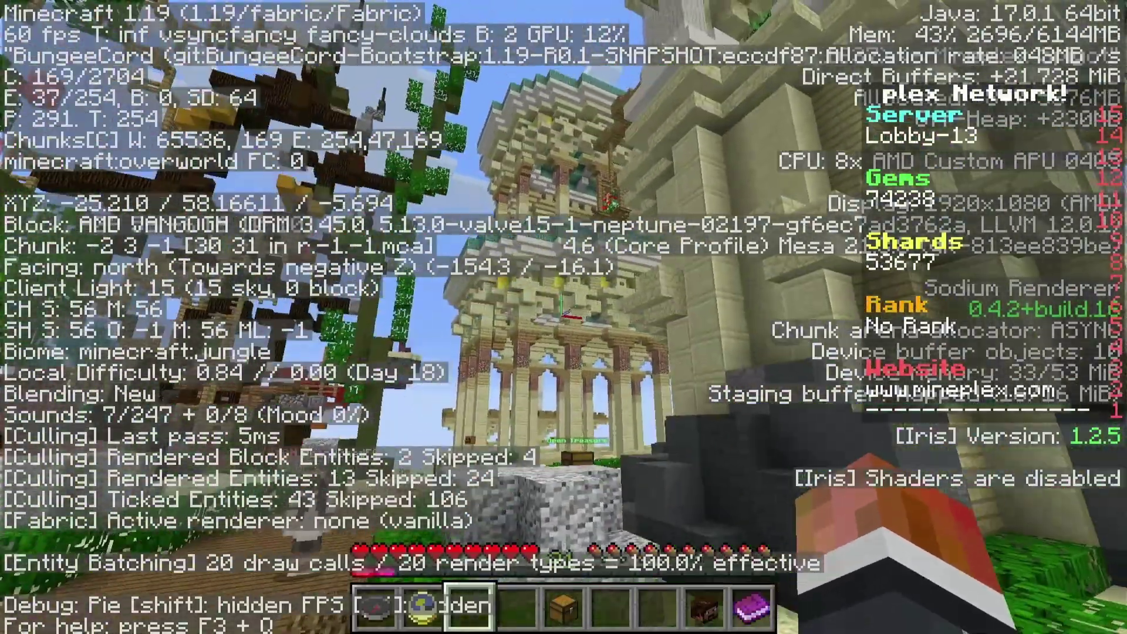
pyautogui.press('w')
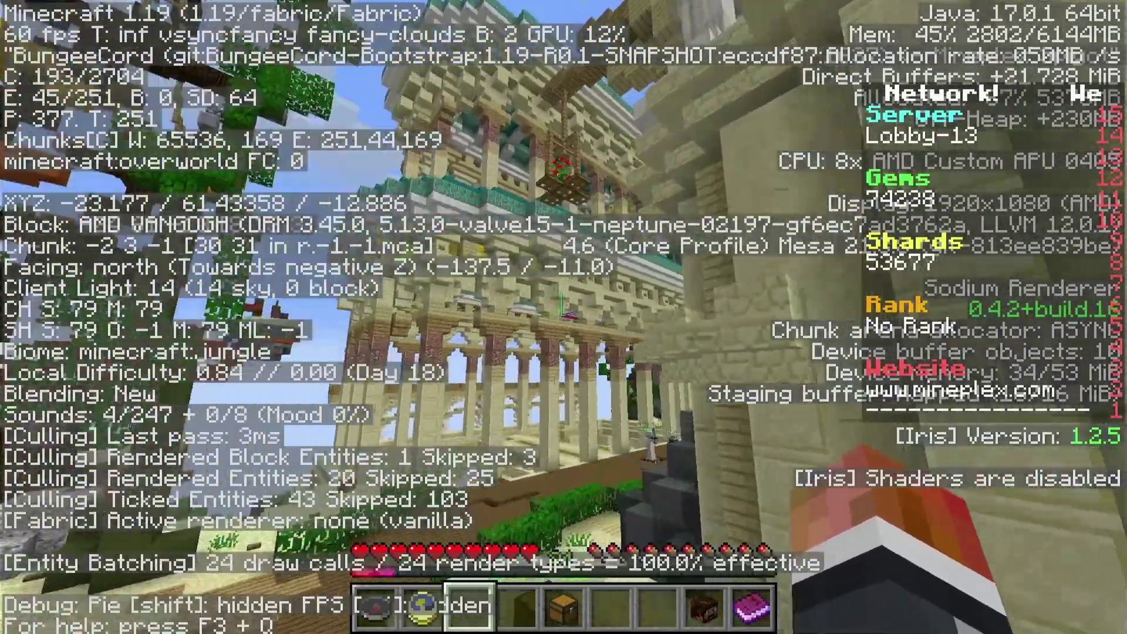
pyautogui.press('w')
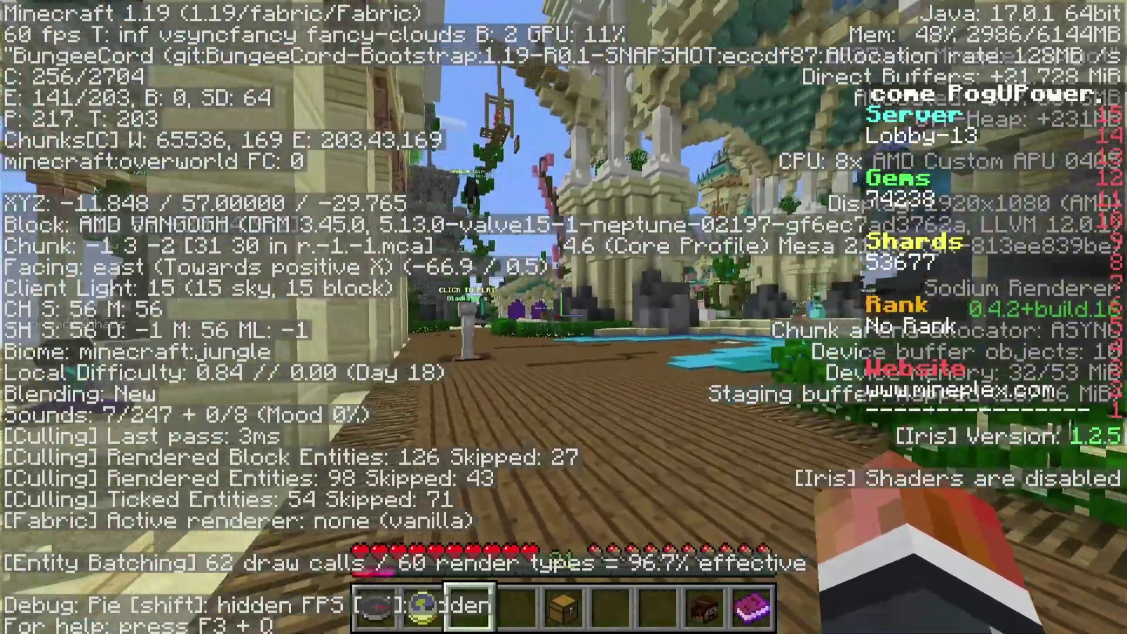
pyautogui.press('w')
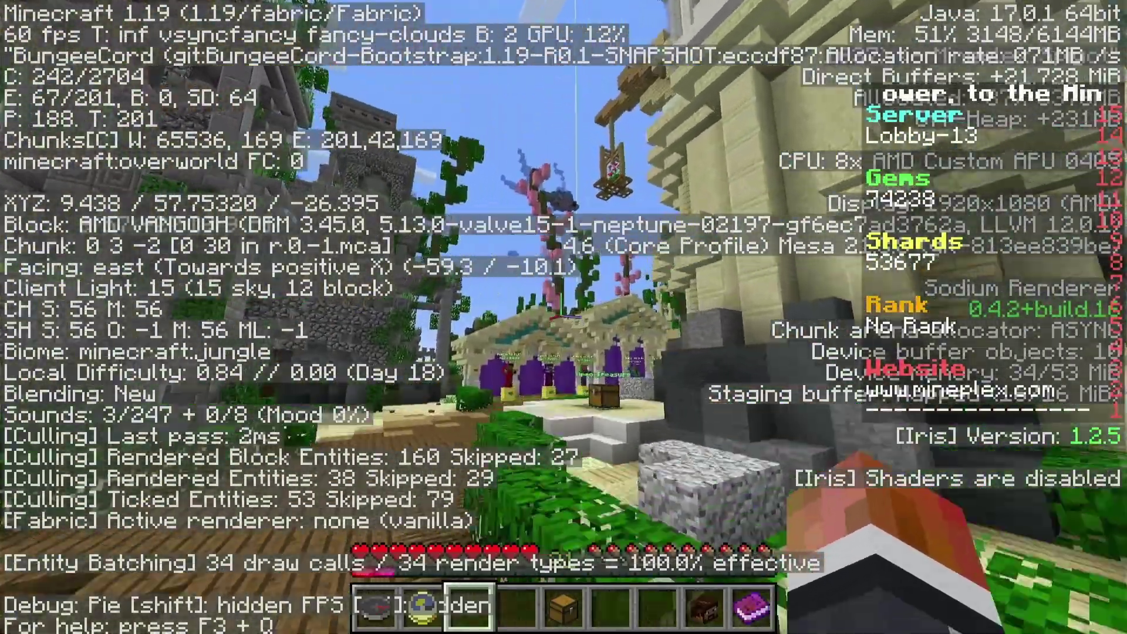
pyautogui.press('w')
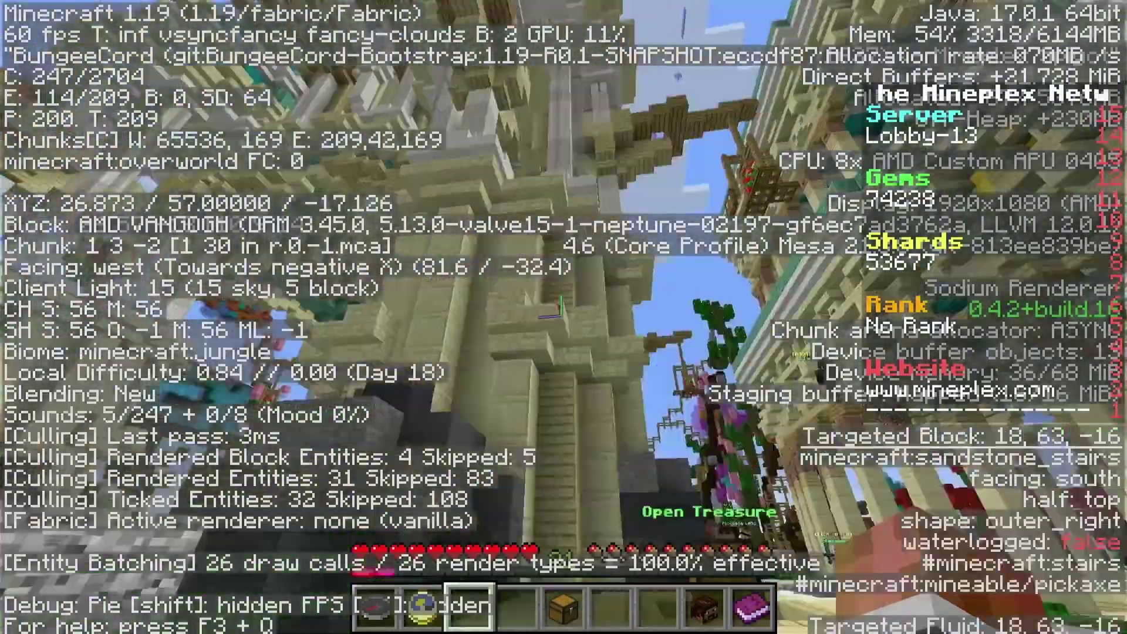
pyautogui.press('w')
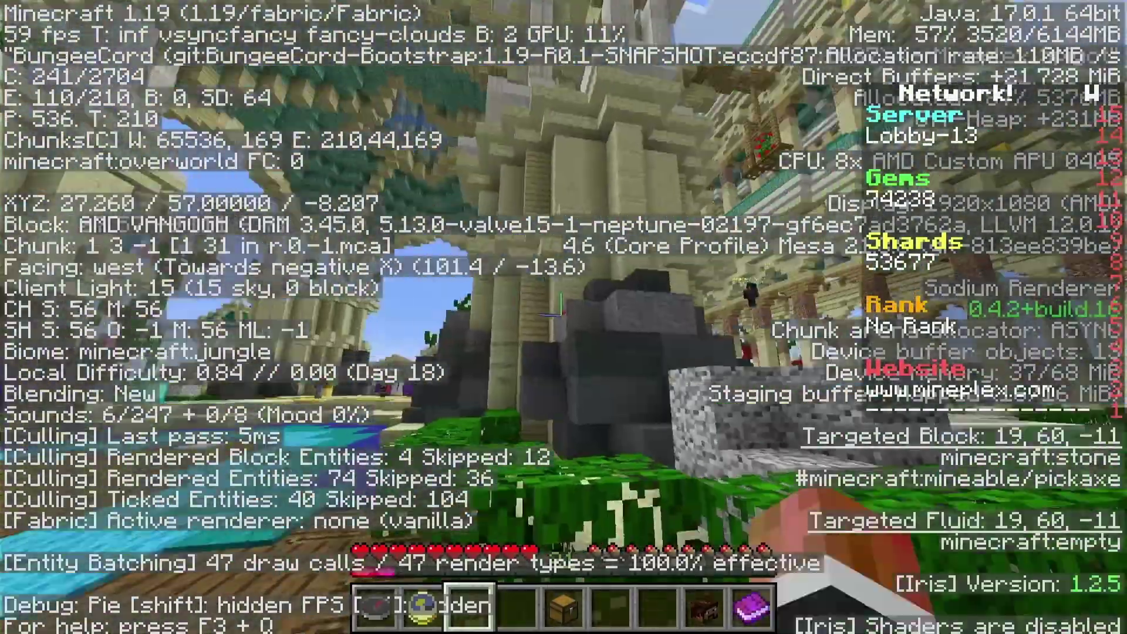
pyautogui.press('w')
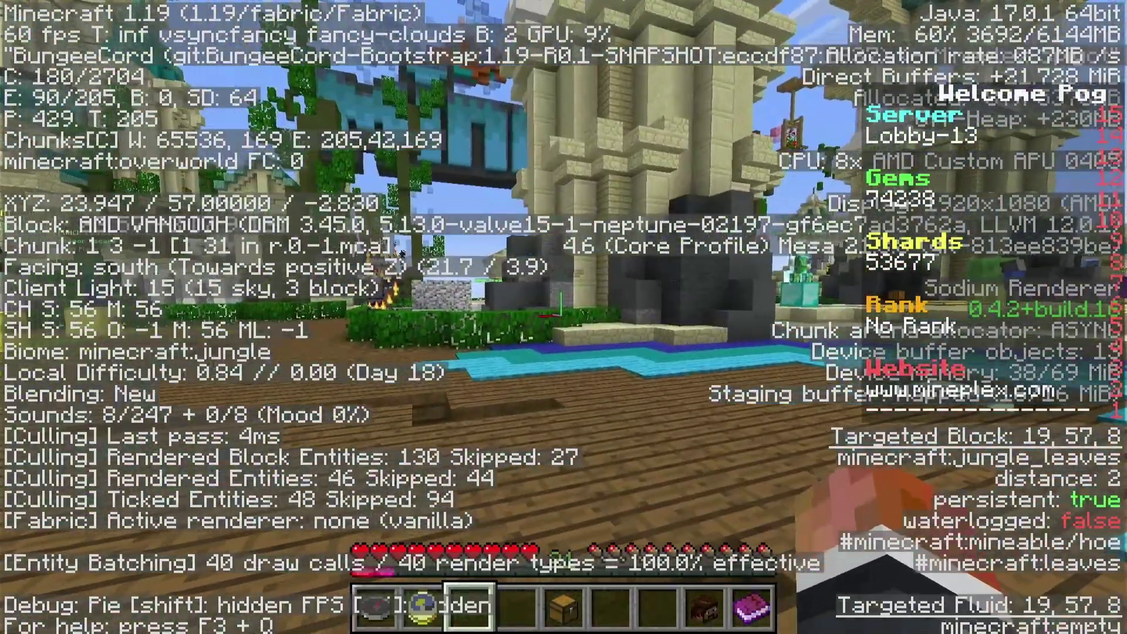
# Disconnect from the Mineplex server and show the debug overlay in Hypixel's TNT Games lobby.
pyautogui.press('Escape')
pyautogui.click(552, 454)
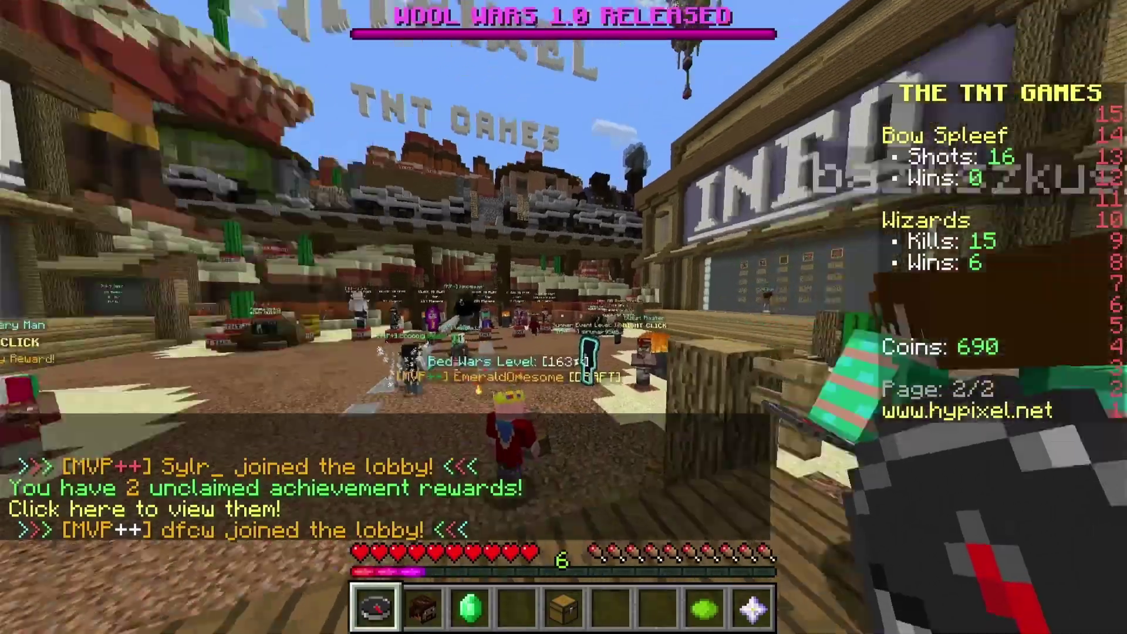
pyautogui.press('F3')
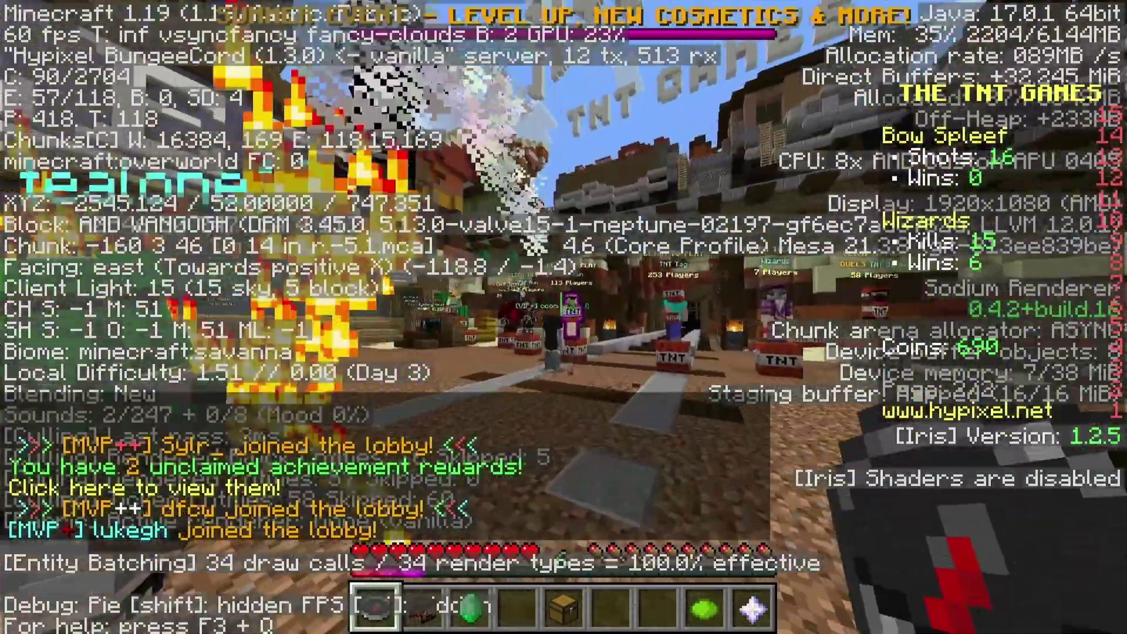
# Walk around Hypixel's TNT Games lobby between the wooden stairs, the game characters and the leaderboard building, checking multiplayer performance in the debug overlay.
pyautogui.press('w')
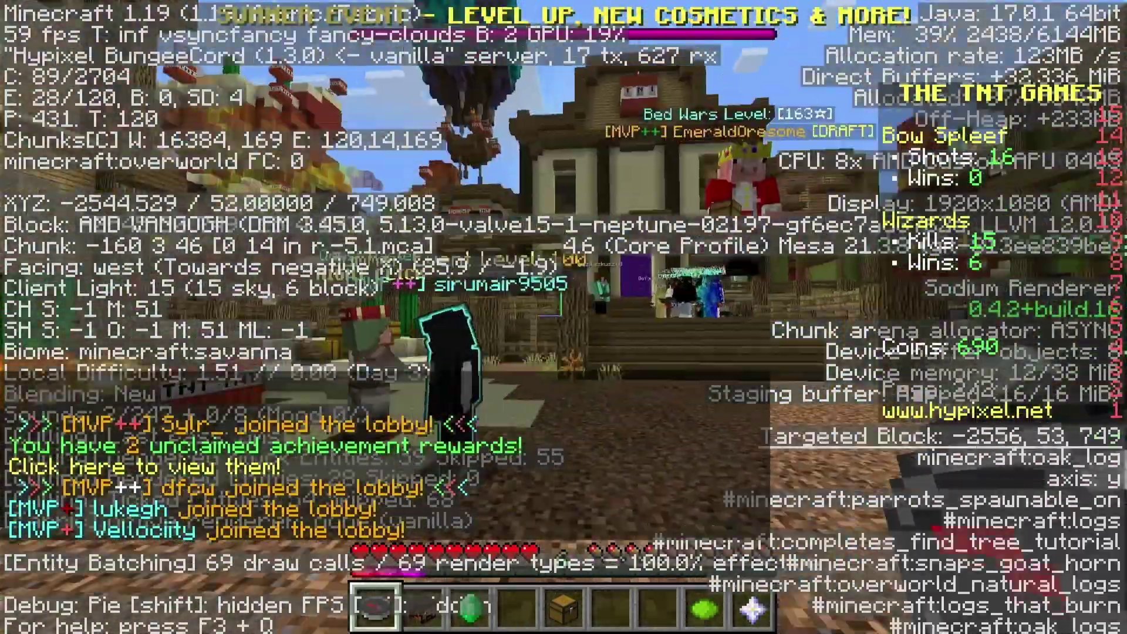
pyautogui.press('w')
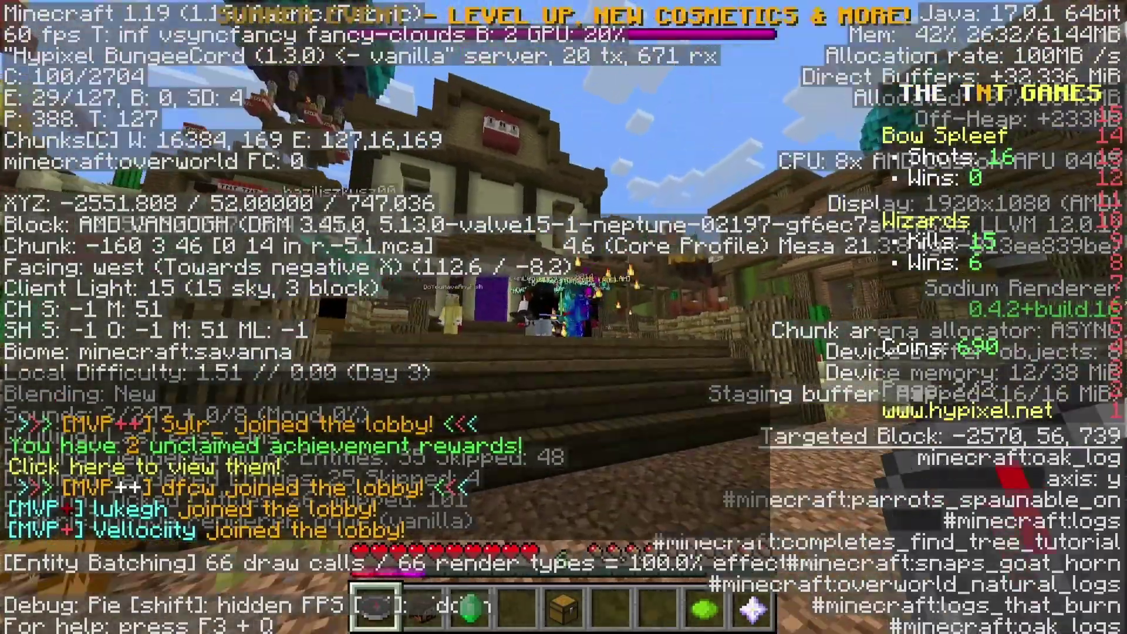
pyautogui.press('w')
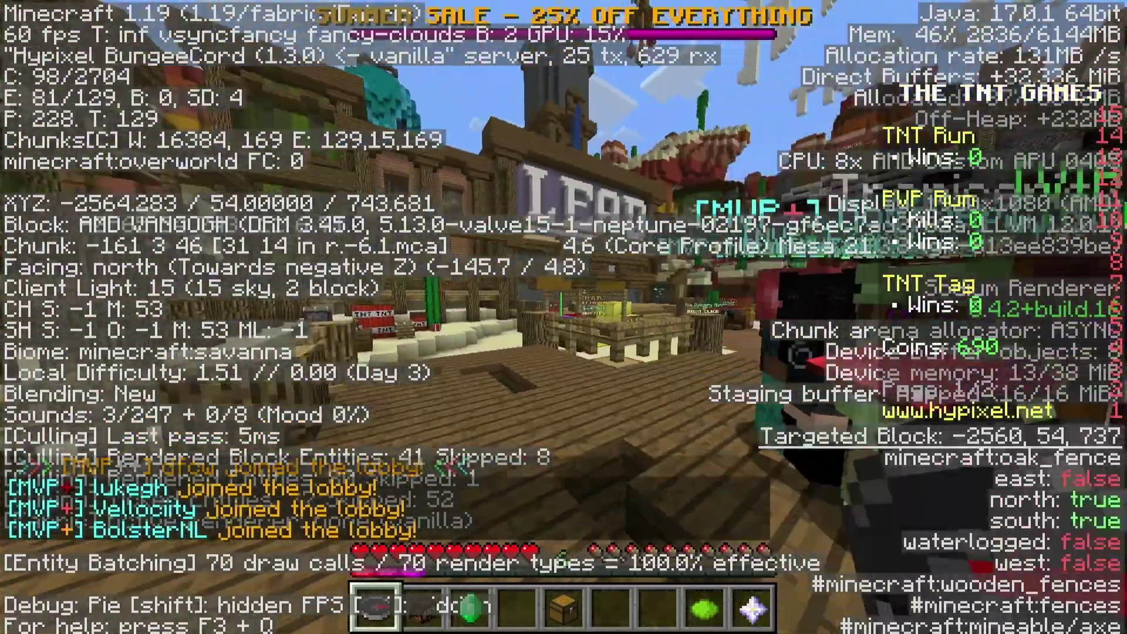
pyautogui.press('w')
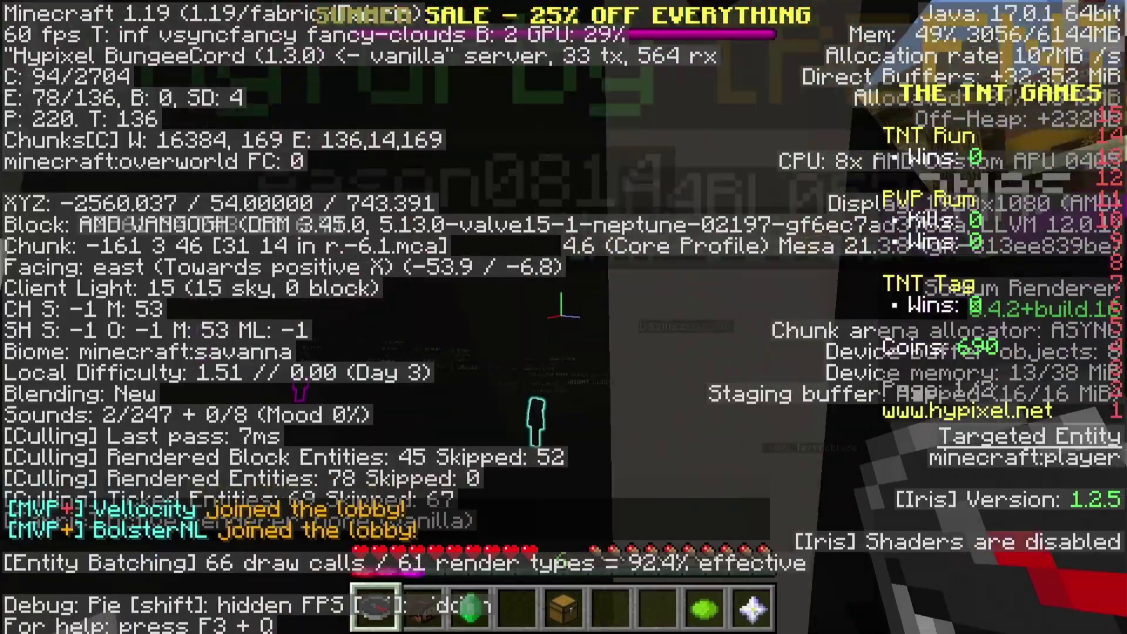
pyautogui.press('w')
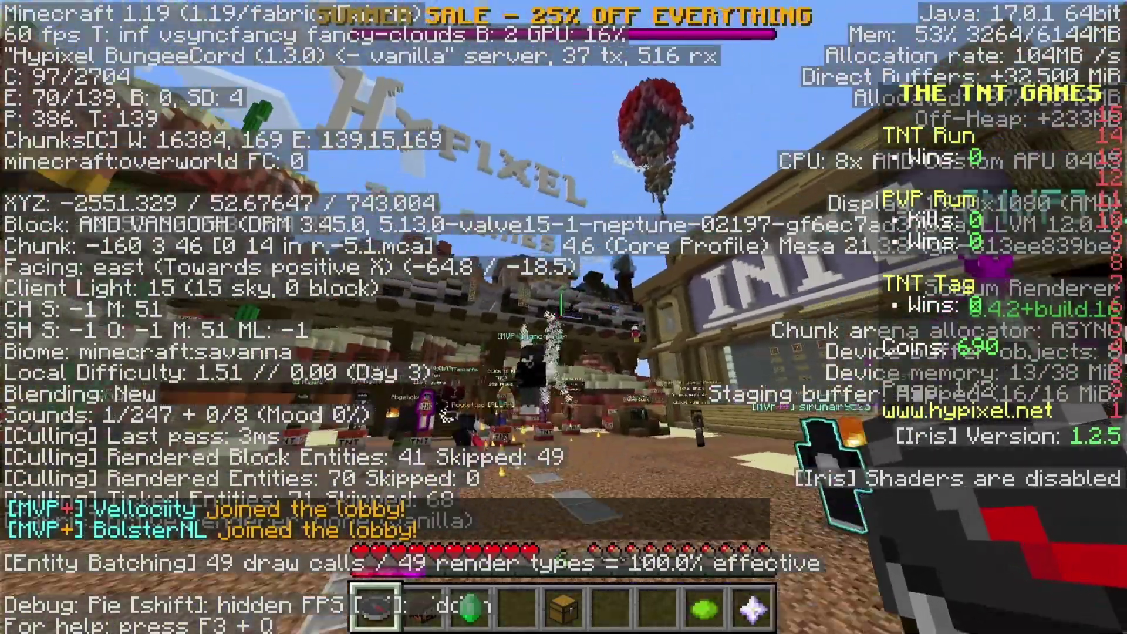
pyautogui.press('w')
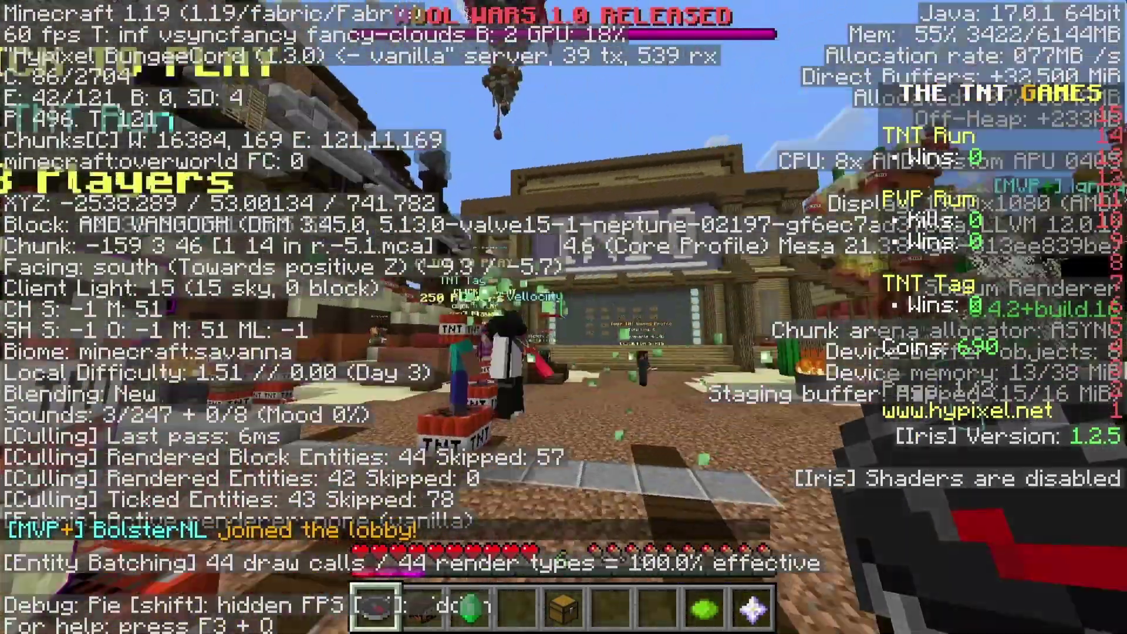
pyautogui.press('w')
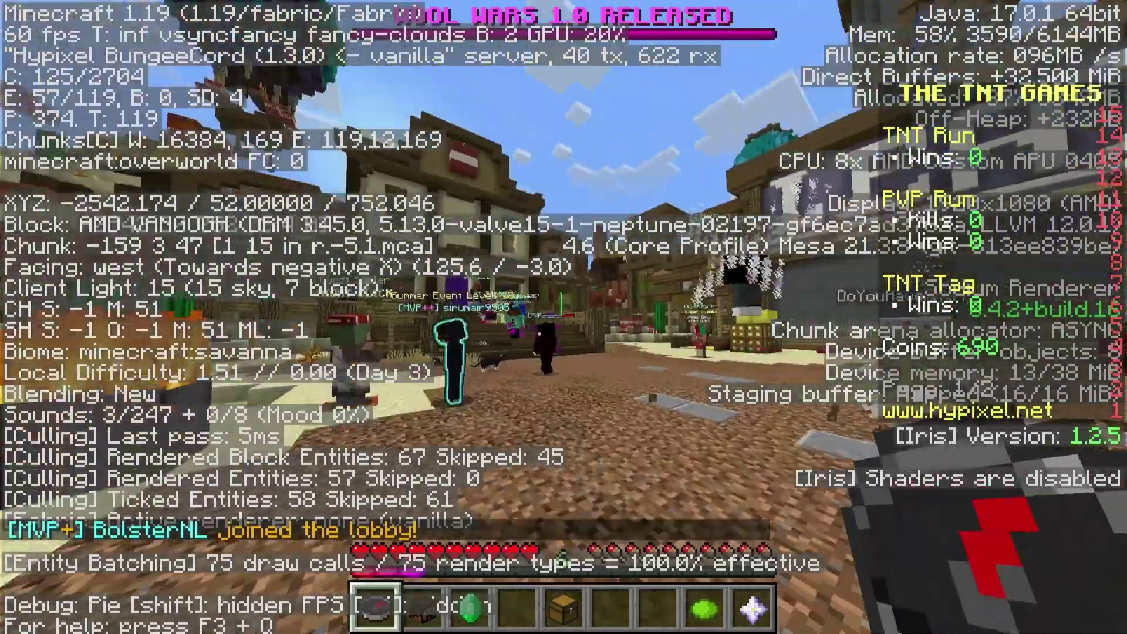
pyautogui.press('w')
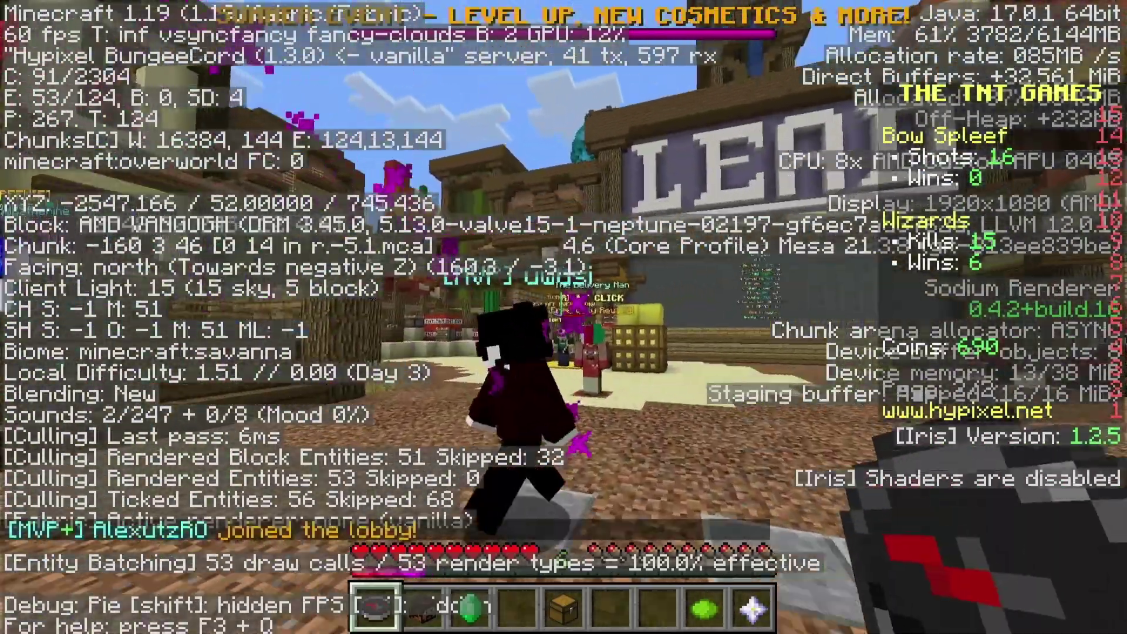
pyautogui.press('w')
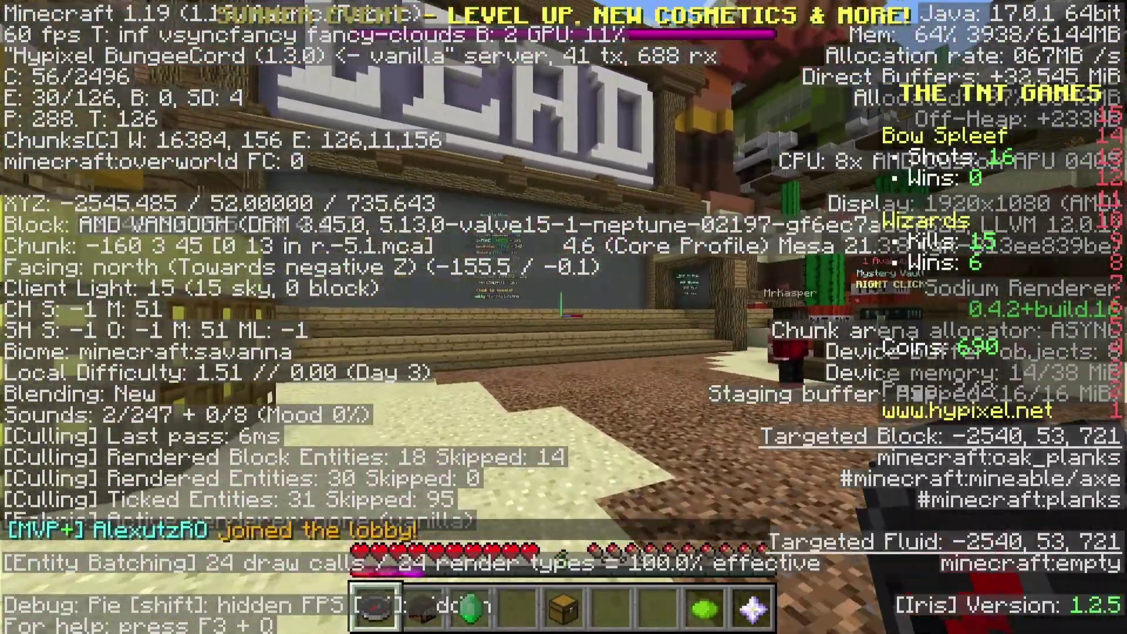
# Disconnect from Hypixel and fly over the grassy plains of the singleplayer world with the debug overlay shown.
pyautogui.press('Escape')
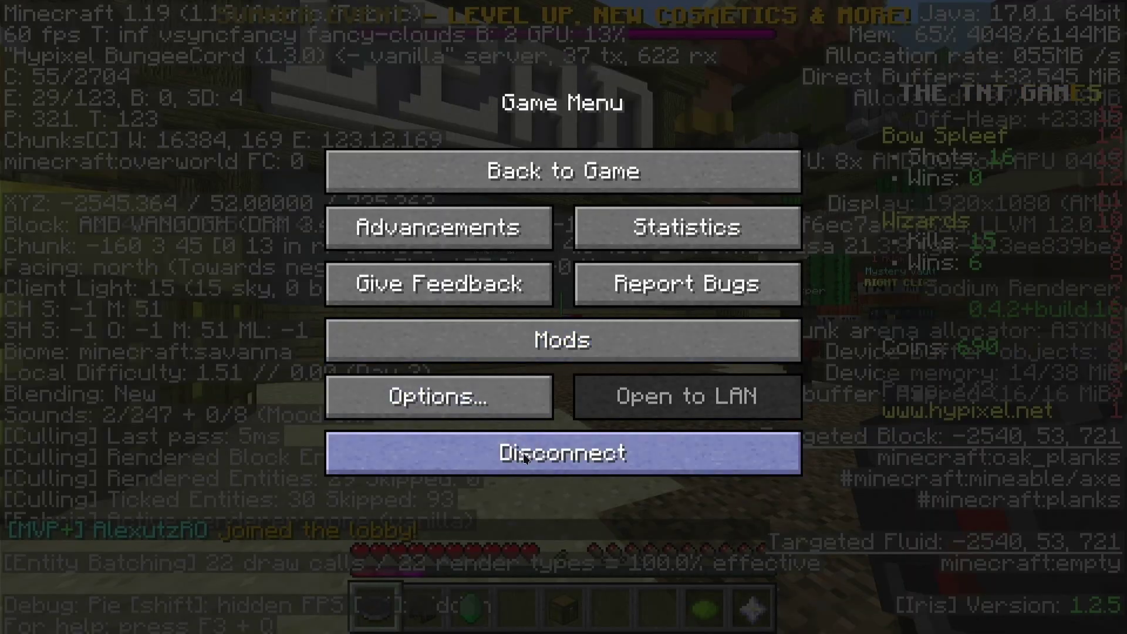
pyautogui.click(523, 453)
pyautogui.press('Escape')
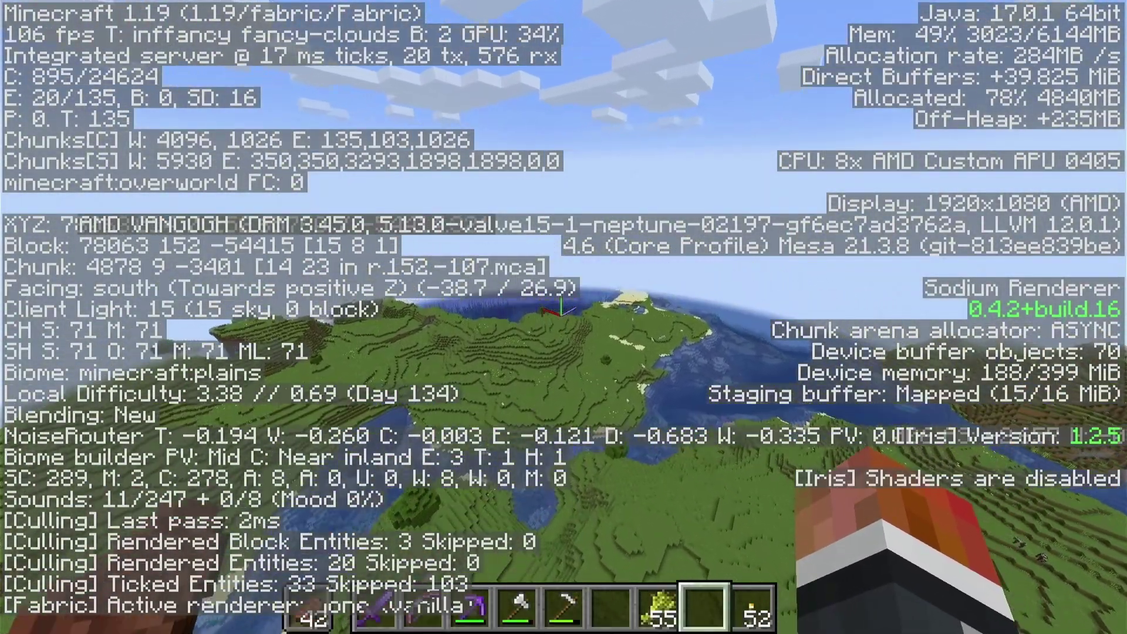
pyautogui.press('w')
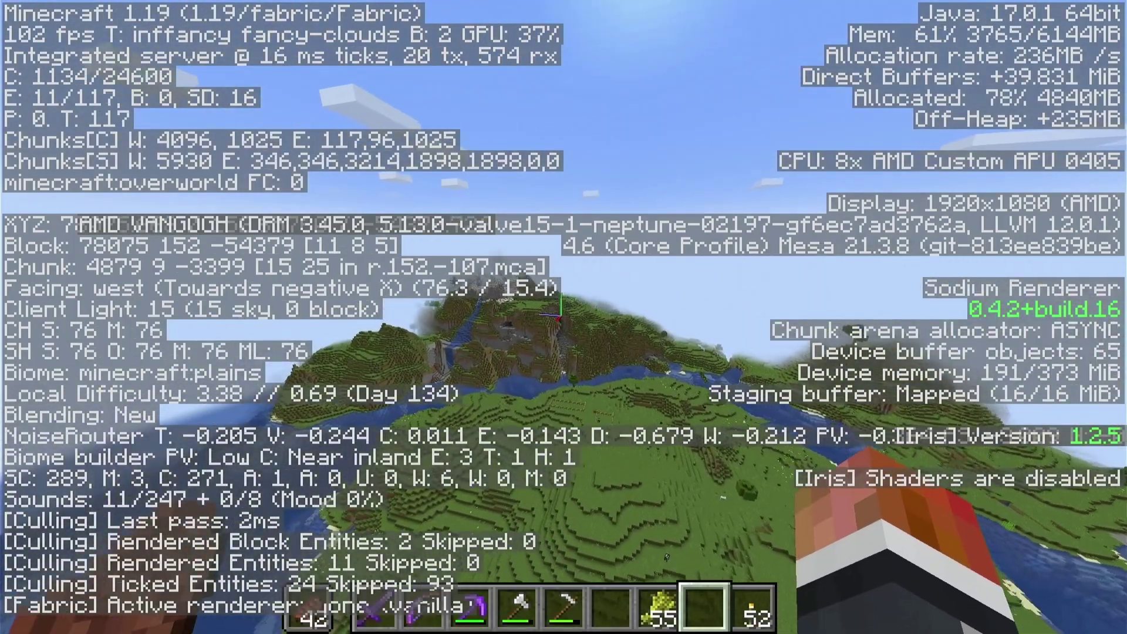